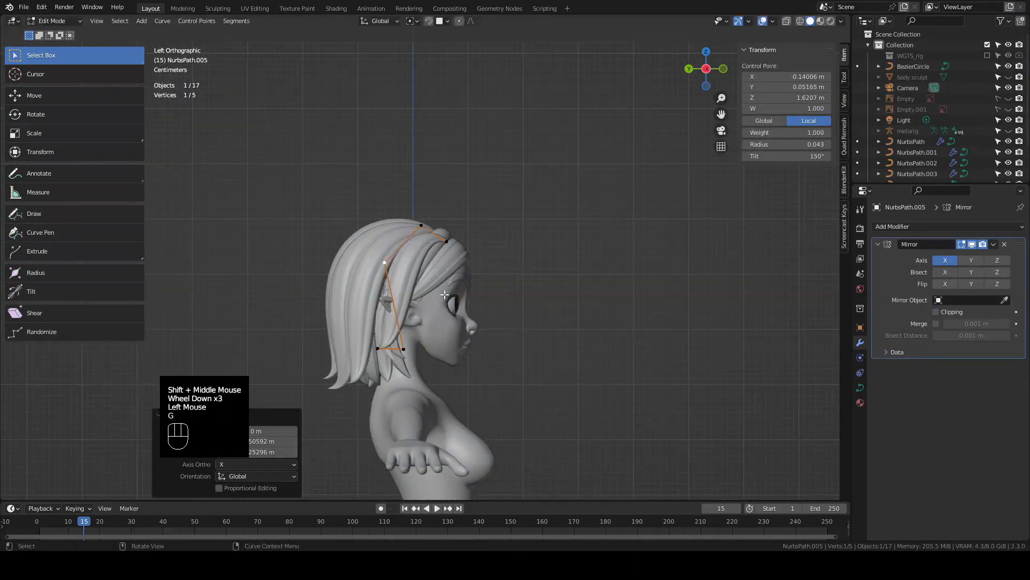
# Step: Reposition the selected eyelash mesh vertex at the outer side of the eye, and add a Subdivision modifier to the hair braid
pyautogui.press('g')
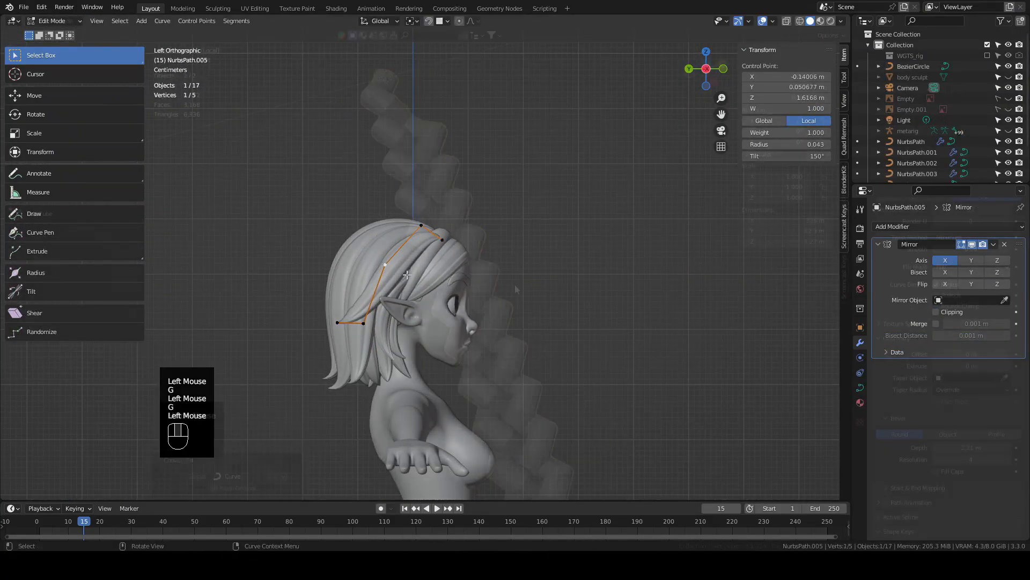
pyautogui.click(928, 227)
pyautogui.click(851, 371)
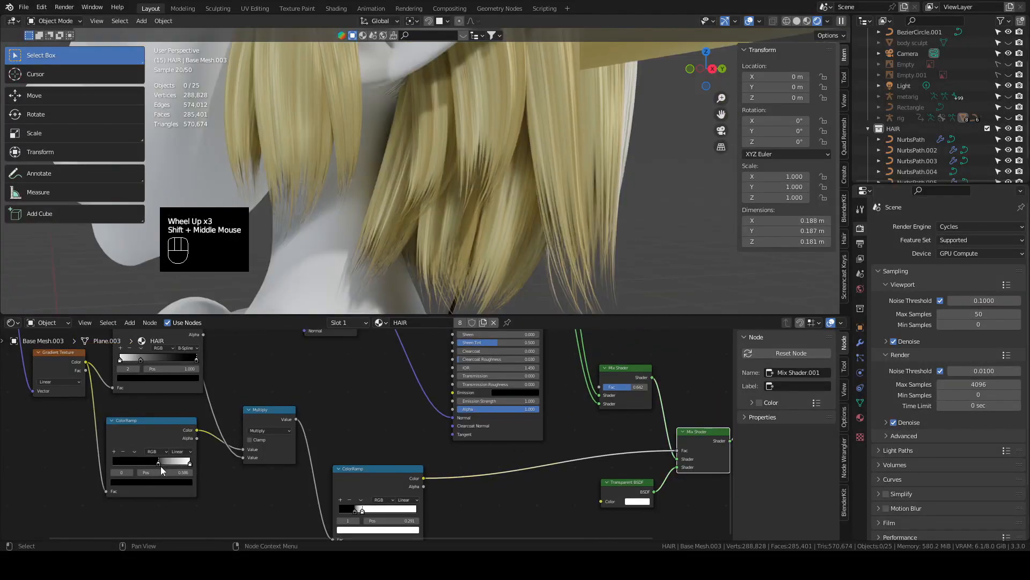
# Step: Select the edge loops around both thighs of the body mesh and grow the selection over the hips and legs
pyautogui.moveTo(160, 466); pyautogui.dragTo(104, 468)
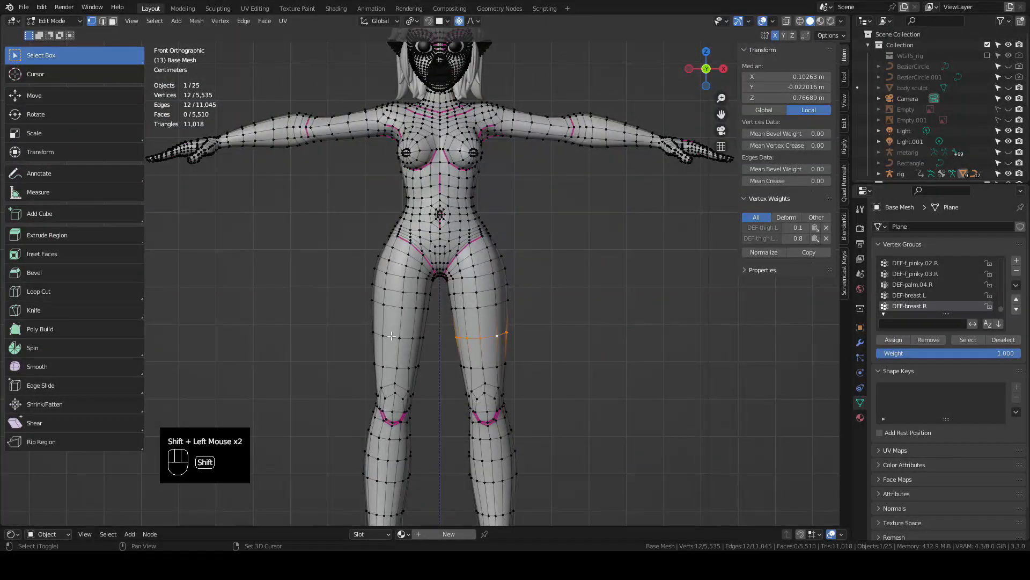
pyautogui.keyDown('shift'); pyautogui.click(374, 334); pyautogui.keyUp('shift')
pyautogui.keyDown('shift'); pyautogui.click(390, 336); pyautogui.keyUp('shift')
pyautogui.scroll(-3, 531, 347)
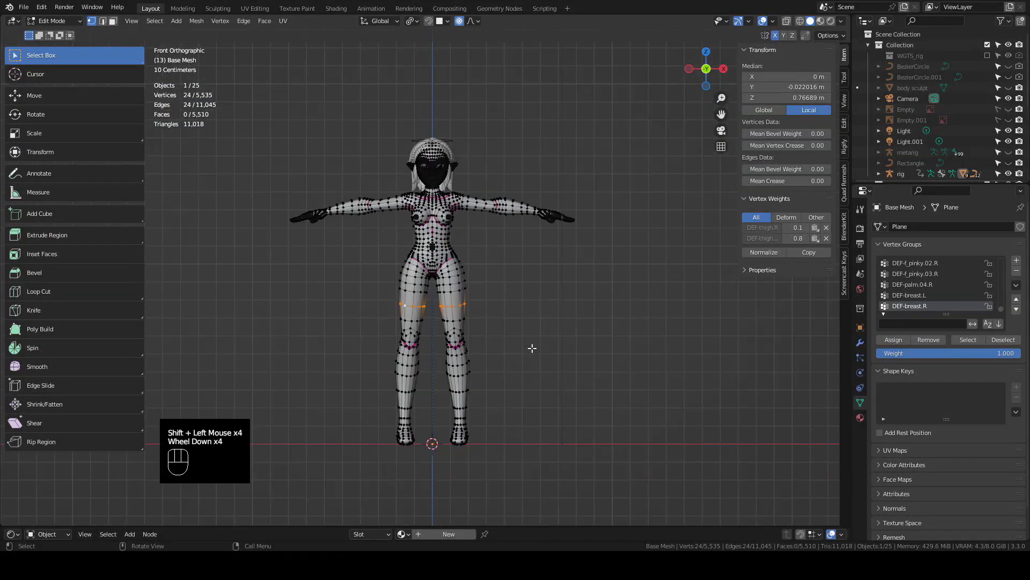
pyautogui.press('ctrl+KP_Add')
pyautogui.press('ctrl+KP_Add')
pyautogui.press('ctrl+KP_Add')
pyautogui.press('ctrl+KP_Add')
pyautogui.press('ctrl+KP_Add')
pyautogui.press('ctrl+KP_Add')
pyautogui.scroll(4, 440, 200)
pyautogui.press('ctrl+KP_Add')
pyautogui.press('ctrl+KP_Add')
pyautogui.press('ctrl+KP_Add')
pyautogui.press('ctrl+KP_Add')
pyautogui.press('ctrl+KP_Add')
pyautogui.scroll(-2, 609, 253)
# Step: Duplicate the selected hip and leg geometry in place, separate it into its own object, and return to Object Mode
pyautogui.keyDown('shift'); pyautogui.moveTo(610, 376); pyautogui.dragTo(596, 198, button='middle'); pyautogui.keyUp('shift')
pyautogui.moveTo(595, 343); pyautogui.dragTo(510, 370, button='middle')
pyautogui.keyDown('shift'); pyautogui.moveTo(510, 236); pyautogui.dragTo(513, 392, button='middle'); pyautogui.keyUp('shift')
pyautogui.hotkey('shift', 'd')
pyautogui.rightClick(326, 328)
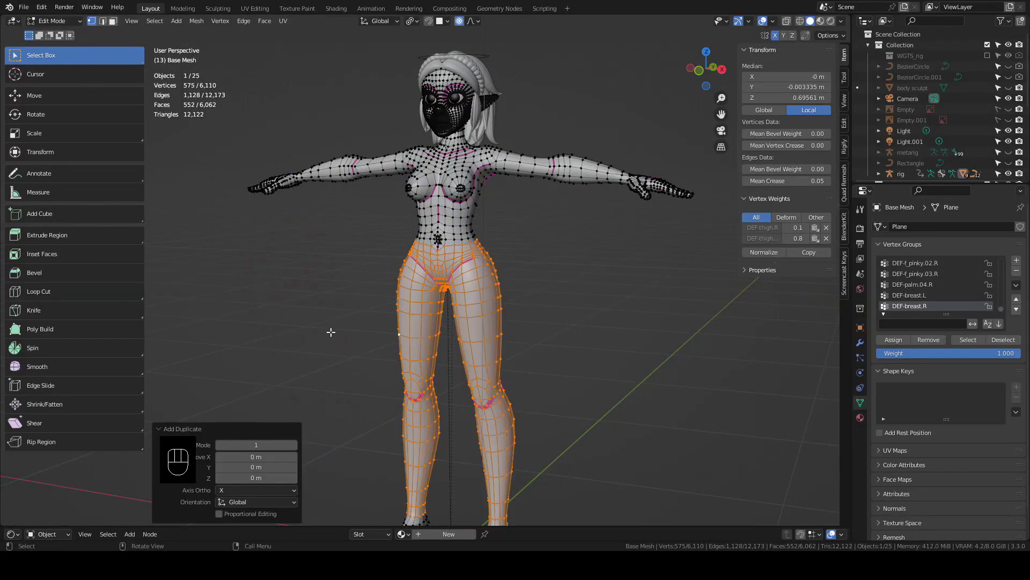
pyautogui.press('p')
pyautogui.click(334, 333)
pyautogui.press('Tab')
# Step: Add a Solidify modifier with offset 1.0 to the separated leg mesh, placed above its Subdivision modifier
pyautogui.scroll(1, 597, 304)
pyautogui.click(523, 307)
pyautogui.click(520, 308)
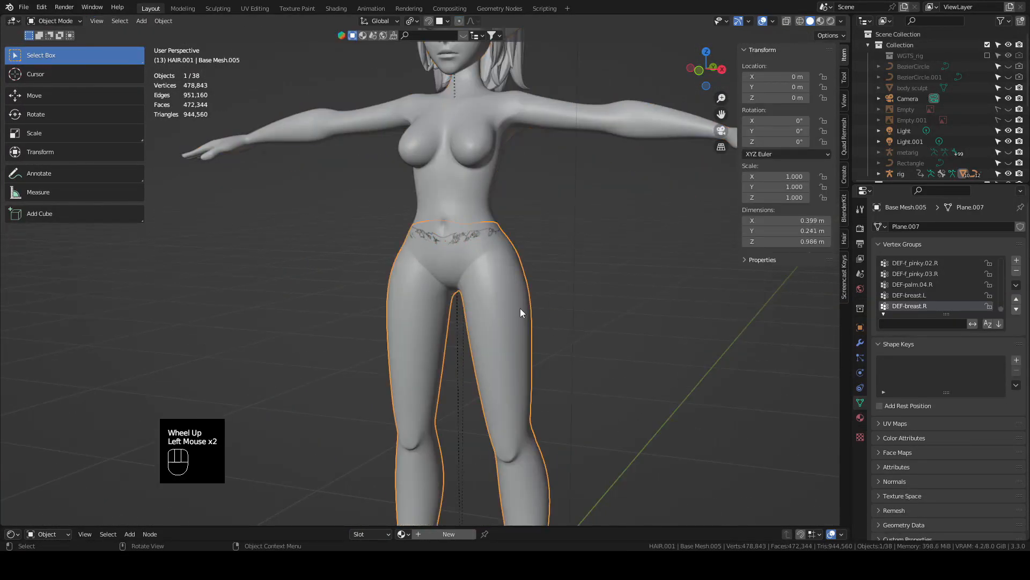
pyautogui.click(861, 344)
pyautogui.click(912, 226)
pyautogui.click(829, 411)
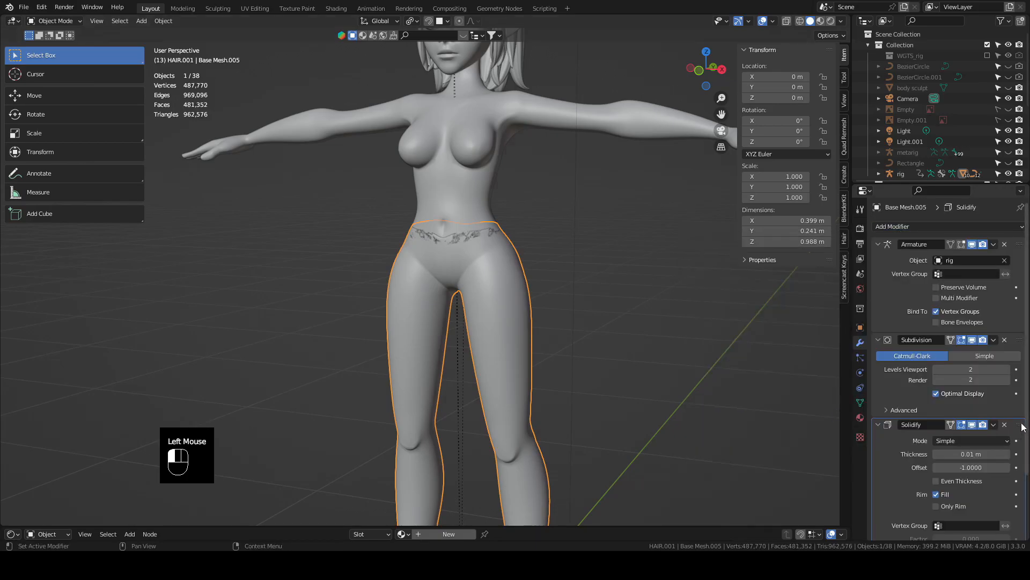
pyautogui.click(968, 383)
pyautogui.scroll(-4, 581, 315)
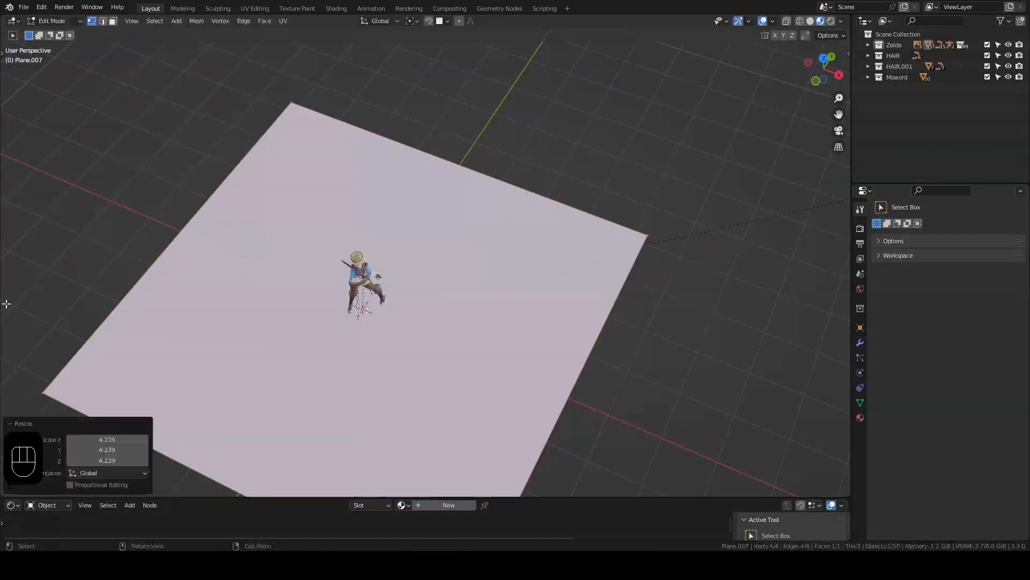
# Step: Extrude the floor plane's back edge upward along Z to form the backdrop wall
pyautogui.moveTo(311, 93); pyautogui.dragTo(684, 317)
pyautogui.moveTo(571, 284); pyautogui.dragTo(587, 246, button='middle')
pyautogui.press('e')
pyautogui.press('z')
pyautogui.click(540, 462)
# Step: Duplicate the point light and place the copy in the scene around the character
pyautogui.moveTo(571, 303); pyautogui.dragTo(533, 311, button='middle')
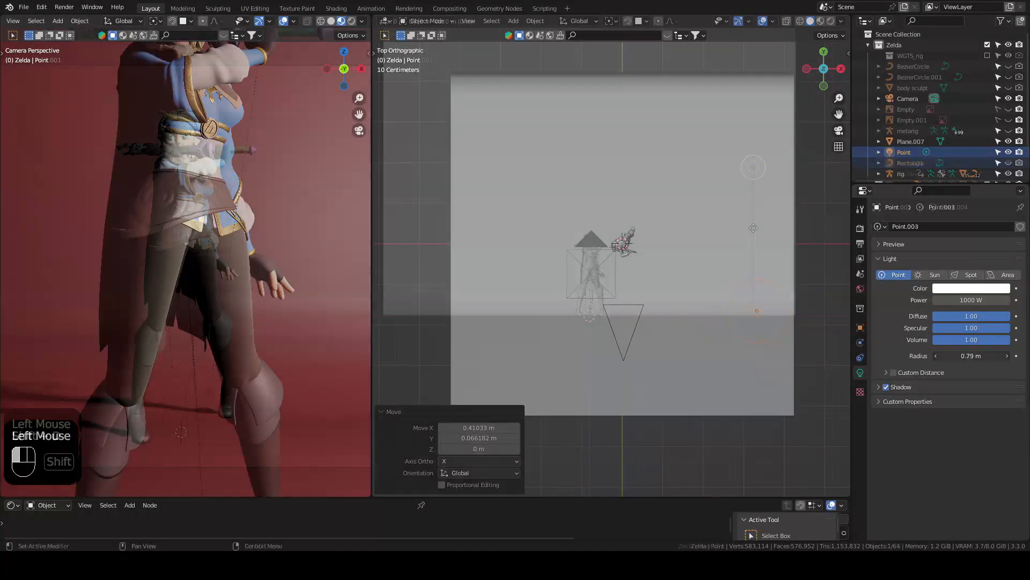
pyautogui.hotkey('shift', 'd')
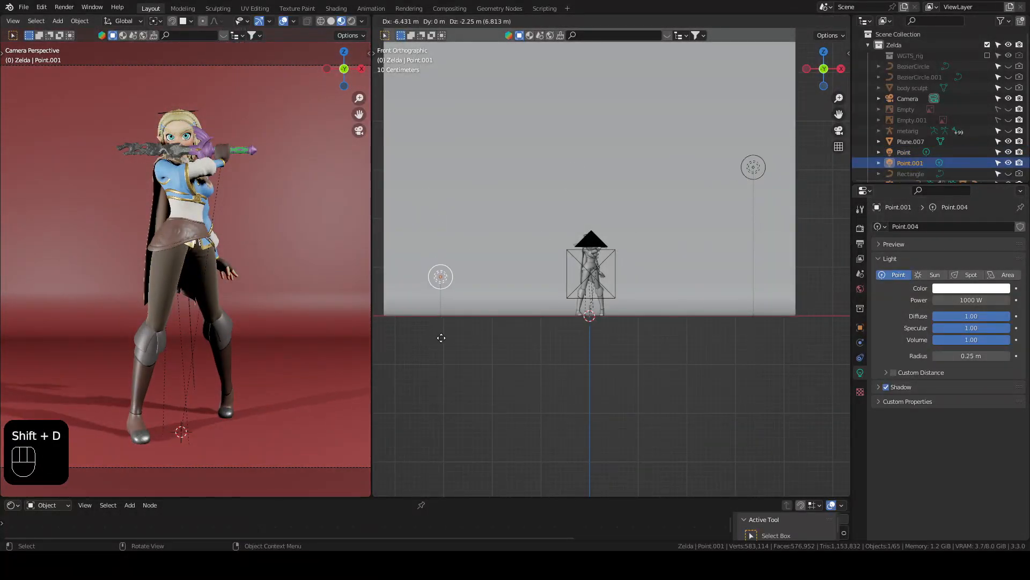
pyautogui.click(135, 291)
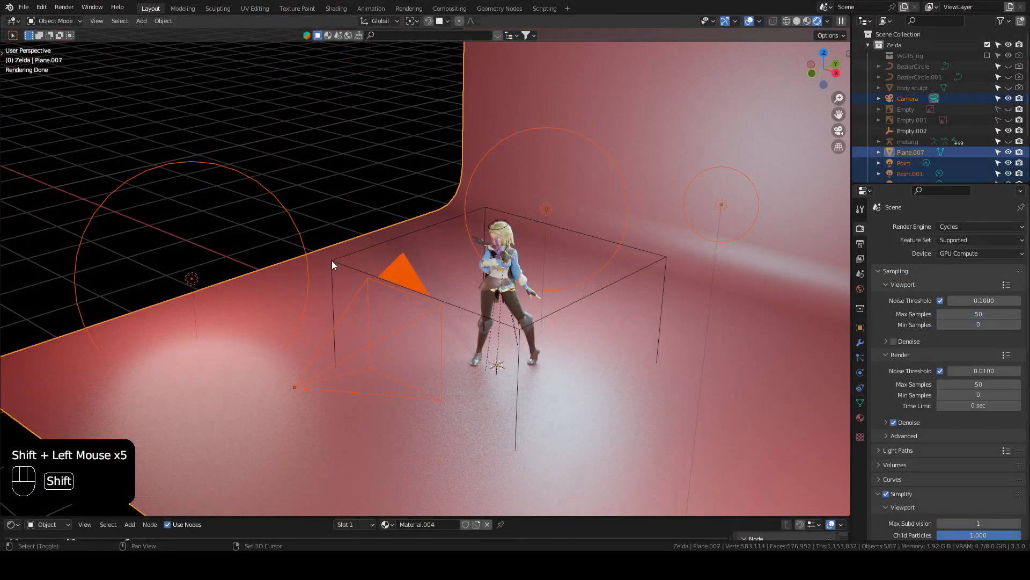
# Step: Parent the selected backdrop, lights and camera to the cube-shaped empty as Object with Keep Transform
pyautogui.keyDown('shift'); pyautogui.click(333, 259); pyautogui.keyUp('shift')
pyautogui.hotkey('ctrl', 'p')
pyautogui.click(300, 271)
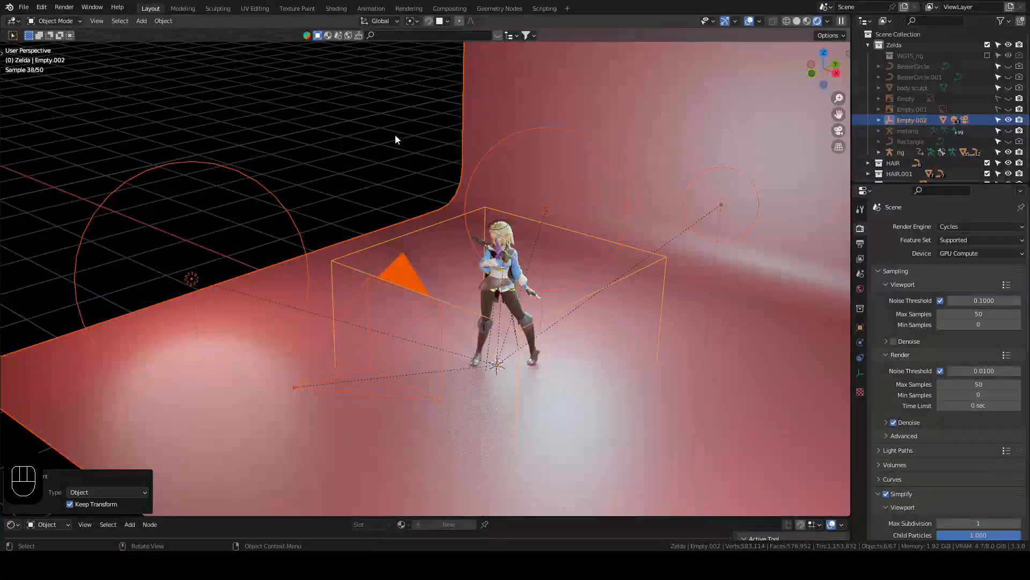
pyautogui.click(430, 227)
pyautogui.click(584, 296)
pyautogui.press('r')
pyautogui.press('z')
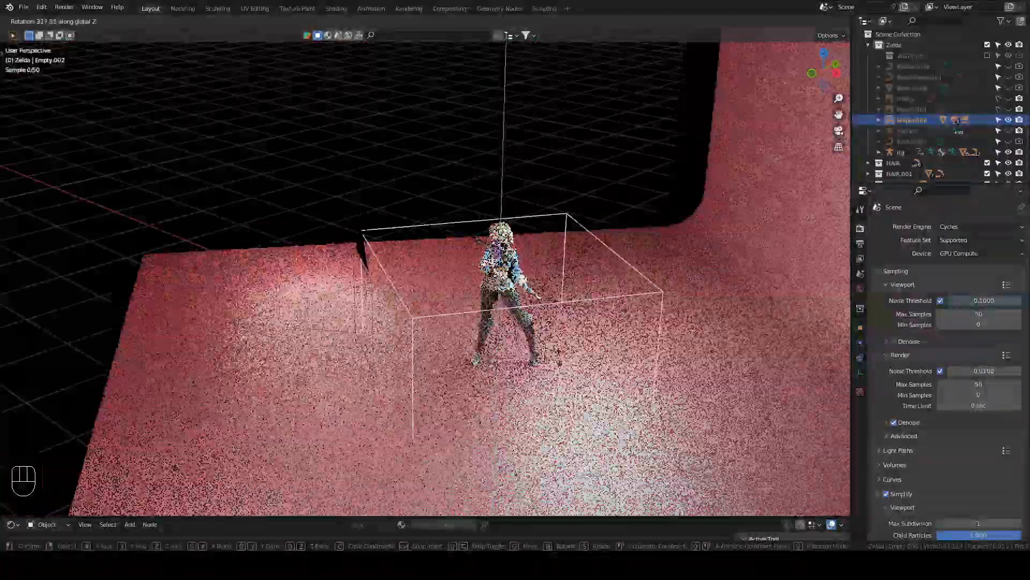
pyautogui.rightClick(591, 285)
# Step: Look through the camera and rotate the empty with its parented setup around the global Z axis
pyautogui.press('KP_0')
pyautogui.press('r')
pyautogui.press('z')
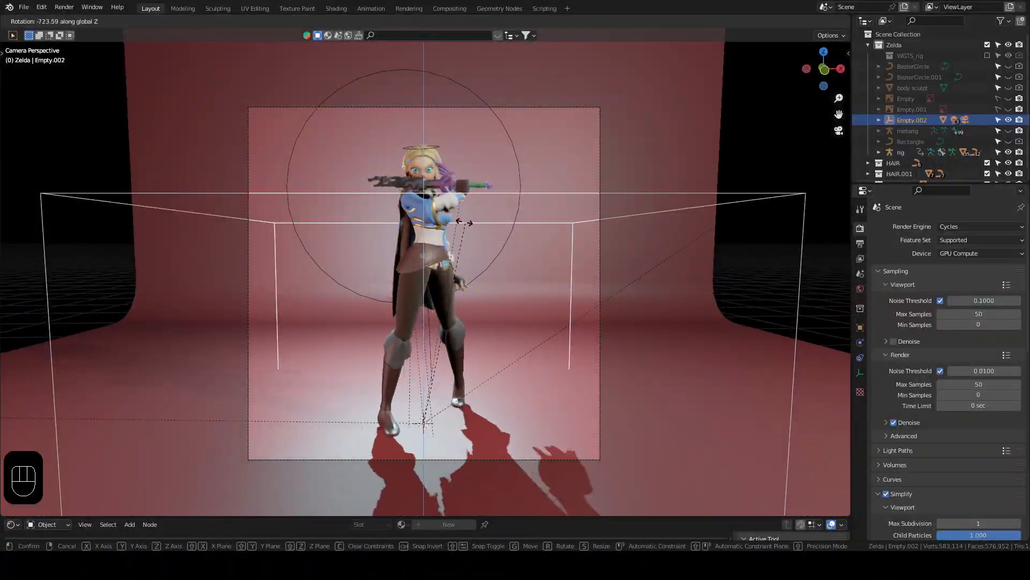
pyautogui.click(509, 345)
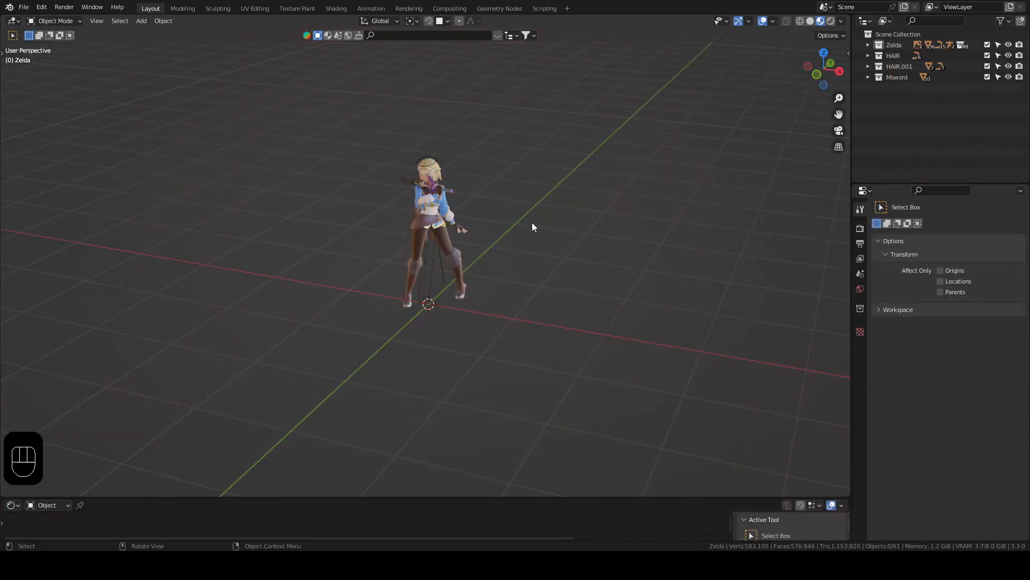
# Step: Add a 2 m mesh plane under the character's feet at the world origin
pyautogui.moveTo(540, 212); pyautogui.dragTo(540, 212, button='middle')
pyautogui.hotkey('shift', 'a')
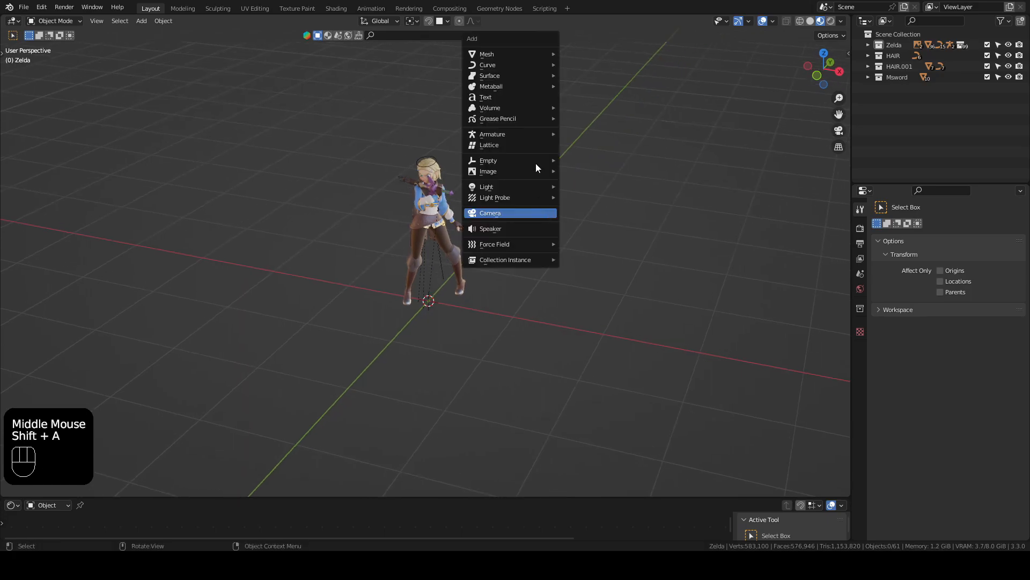
pyautogui.moveTo(532, 59)
pyautogui.click(587, 54)
pyautogui.scroll(-2, 545, 191)
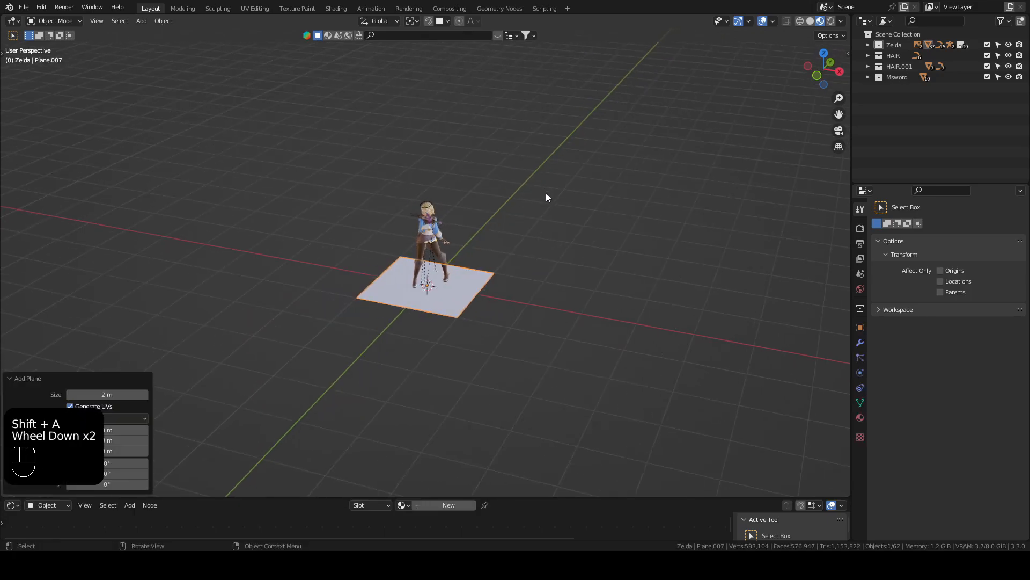
# Step: Scale up the whole plane in Edit Mode so it forms a wide floor around the character
pyautogui.moveTo(545, 191); pyautogui.dragTo(464, 283, button='middle')
pyautogui.press('Tab')
pyautogui.click(530, 269)
pyautogui.moveTo(530, 270); pyautogui.dragTo(538, 267, button='middle')
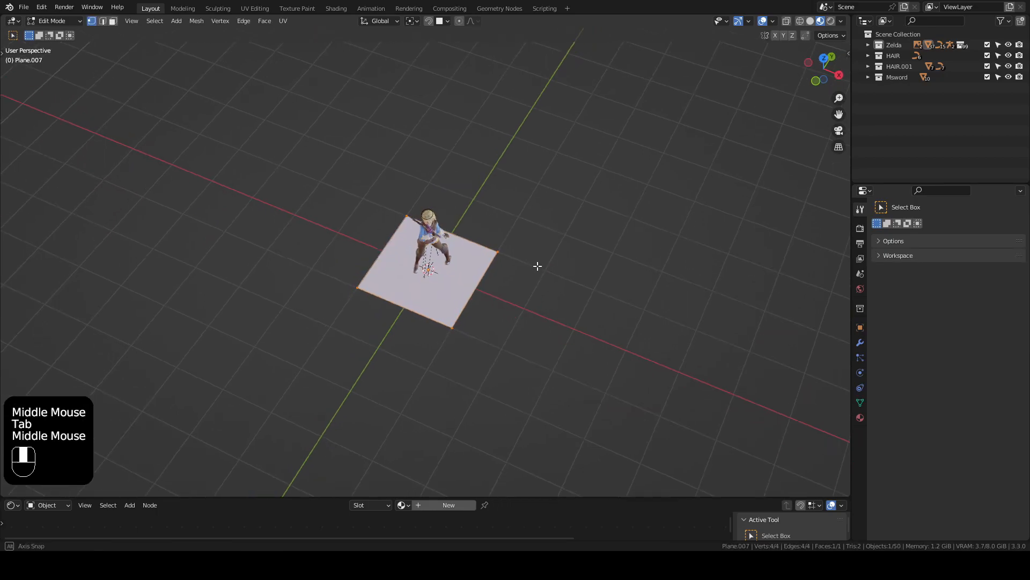
pyautogui.keyDown('shift'); pyautogui.moveTo(566, 210); pyautogui.dragTo(500, 248, button='middle'); pyautogui.keyUp('shift')
pyautogui.press('s')
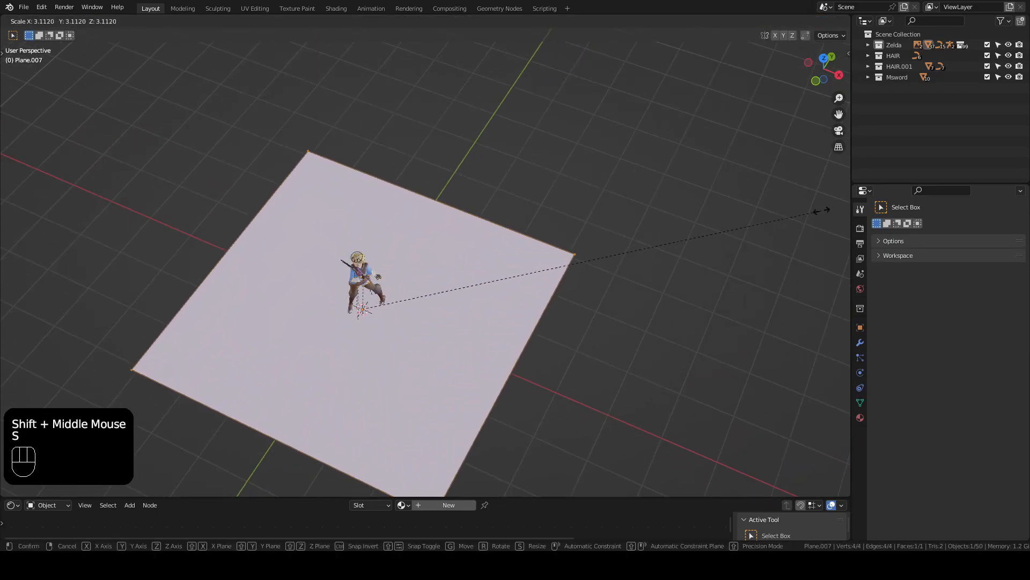
pyautogui.click(135, 167)
# Step: Select the floor plane's edge behind the character and extrude it straight up along Z into a tall wall
pyautogui.keyDown('shift'); pyautogui.moveTo(418, 166); pyautogui.dragTo(410, 185, button='middle'); pyautogui.keyUp('shift')
pyautogui.moveTo(411, 185); pyautogui.dragTo(390, 175, button='middle')
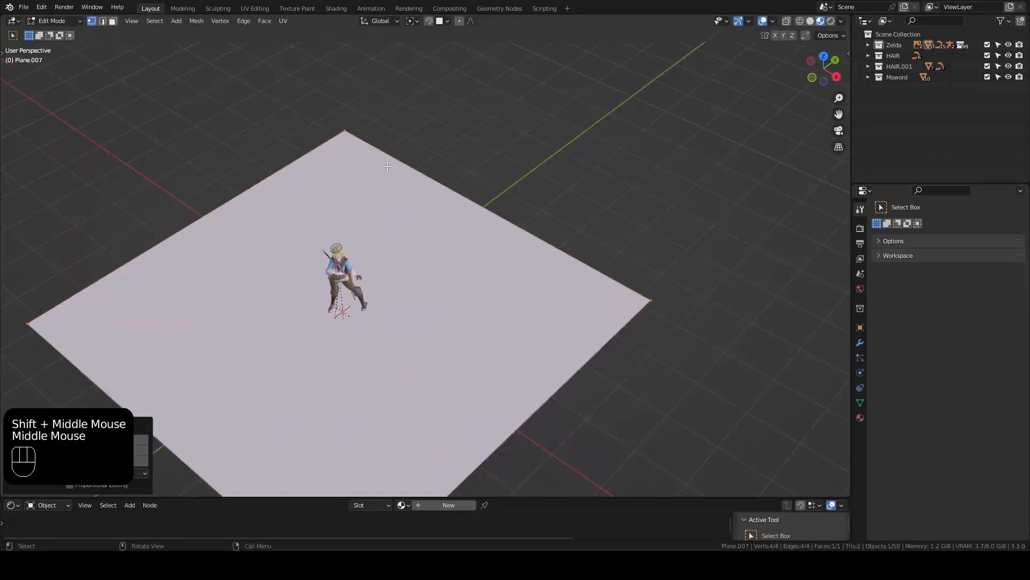
pyautogui.moveTo(312, 94); pyautogui.dragTo(680, 311)
pyautogui.moveTo(547, 239); pyautogui.dragTo(553, 200, button='middle')
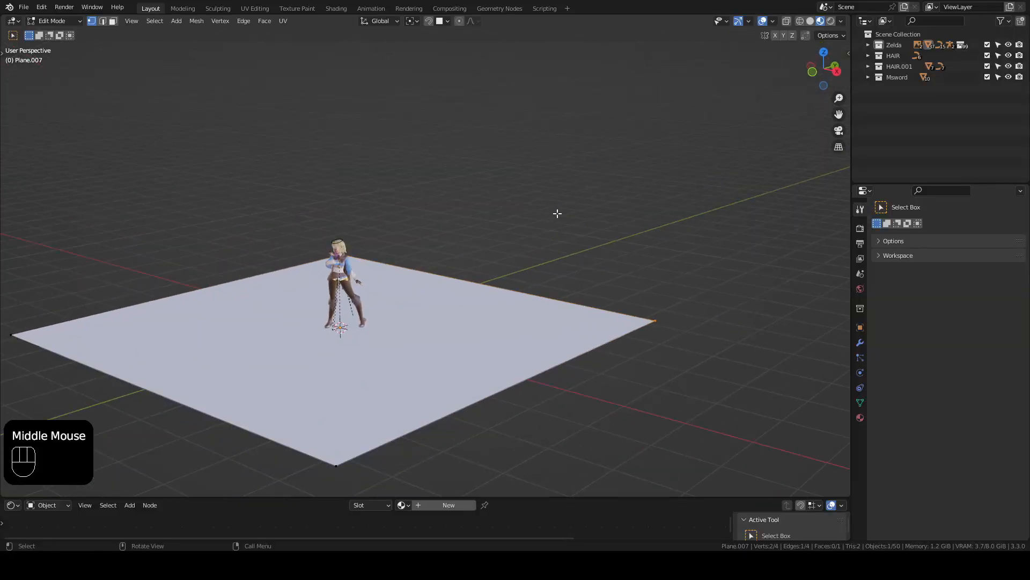
pyautogui.press('e')
pyautogui.press('z')
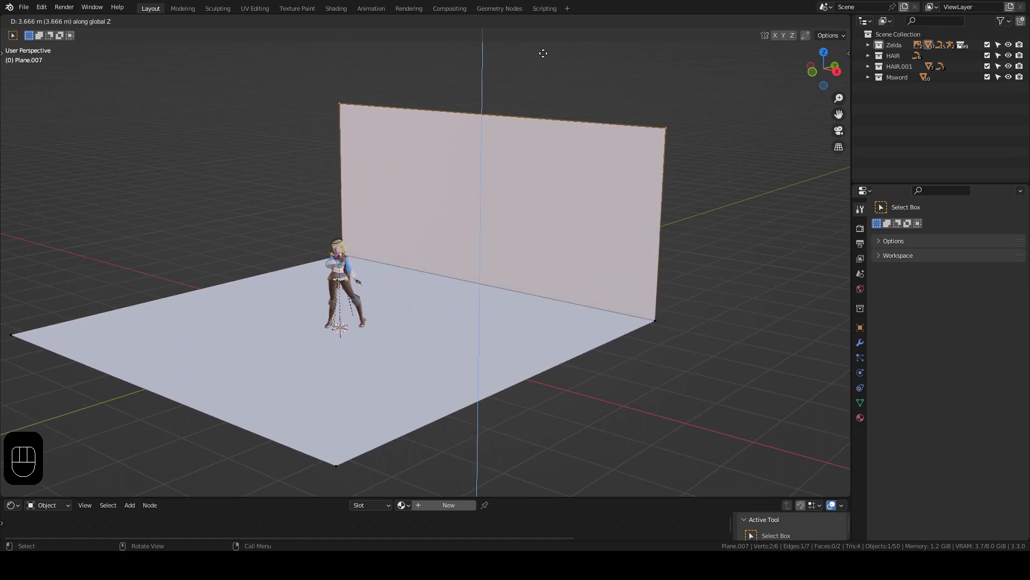
pyautogui.click(525, 409)
# Step: Bevel the edge where the floor meets the wall with 4 segments and a width of about 0.547 m
pyautogui.scroll(-2, 499, 349)
pyautogui.moveTo(525, 409); pyautogui.dragTo(456, 256, button='middle')
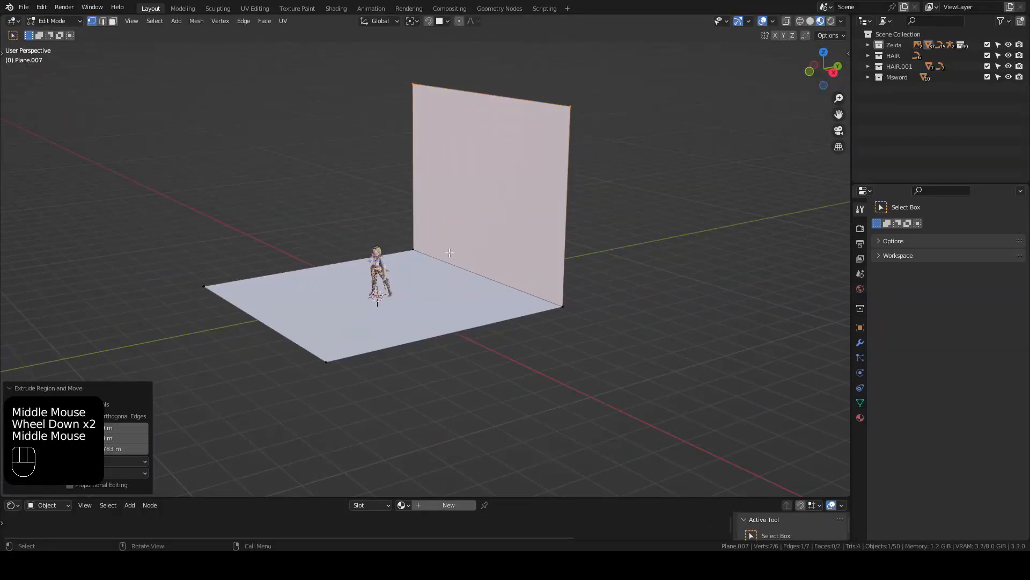
pyautogui.moveTo(577, 331); pyautogui.dragTo(594, 329)
pyautogui.scroll(2, 564, 331)
pyautogui.keyDown('shift'); pyautogui.moveTo(563, 331); pyautogui.dragTo(507, 299, button='middle'); pyautogui.keyUp('shift')
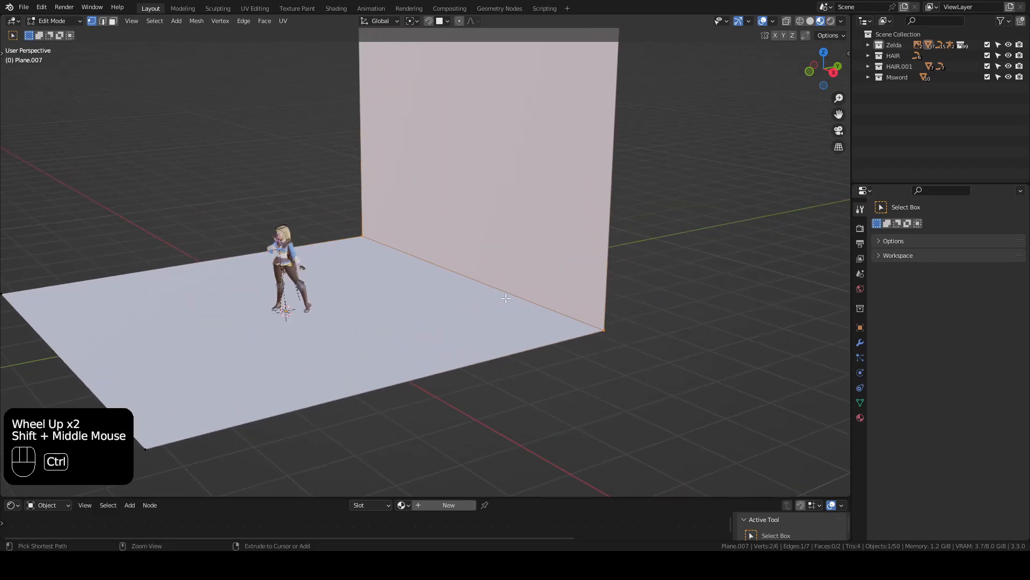
pyautogui.hotkey('ctrl', 'b')
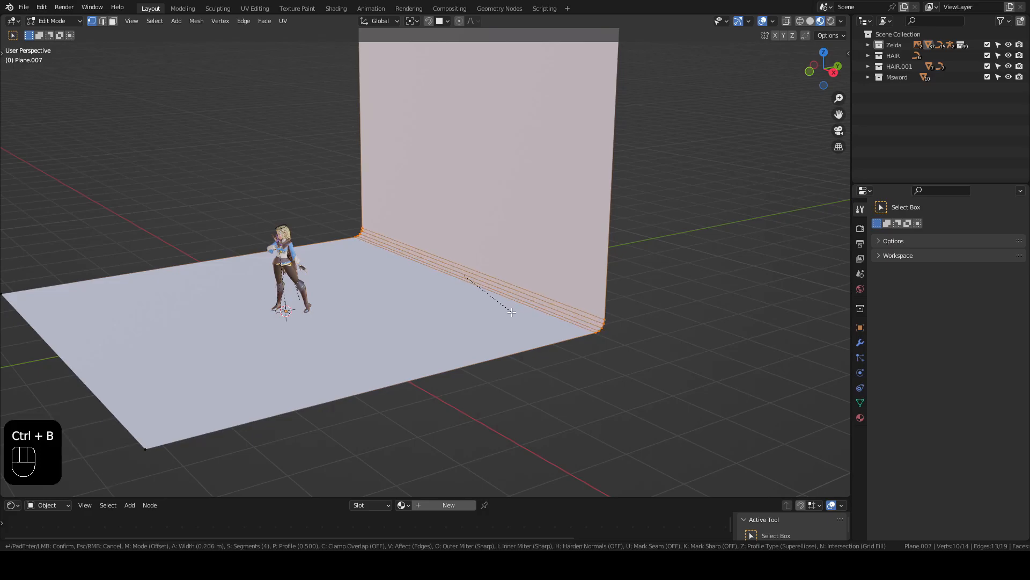
pyautogui.scroll(-1, 517, 320)
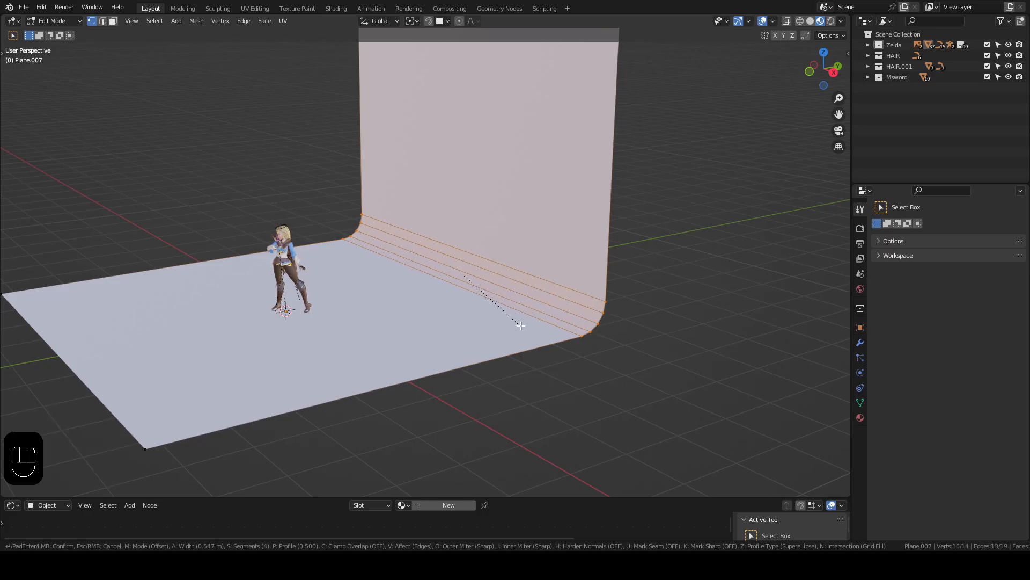
pyautogui.click(520, 325)
# Step: Return to Object Mode and shade the backdrop smooth
pyautogui.press('Tab')
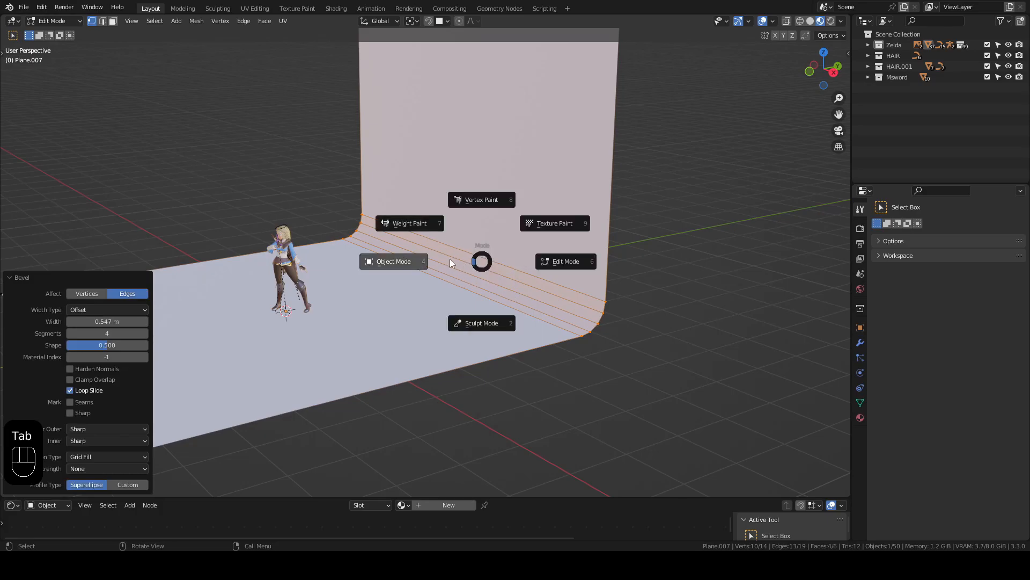
pyautogui.click(421, 262)
pyautogui.scroll(1, 480, 297)
pyautogui.scroll(-2, 482, 278)
pyautogui.click(455, 167)
pyautogui.rightClick(455, 168)
pyautogui.click(455, 169)
# Step: Give the backdrop a new material with a dark red base color, about H 0.000, S 0.845, V 0.267
pyautogui.moveTo(459, 204); pyautogui.dragTo(474, 283, button='middle')
pyautogui.keyDown('shift'); pyautogui.moveTo(475, 282); pyautogui.dragTo(474, 295, button='middle'); pyautogui.keyUp('shift')
pyautogui.moveTo(473, 295); pyautogui.dragTo(466, 284, button='middle')
pyautogui.keyDown('shift'); pyautogui.moveTo(466, 283); pyautogui.dragTo(472, 266, button='middle'); pyautogui.keyUp('shift')
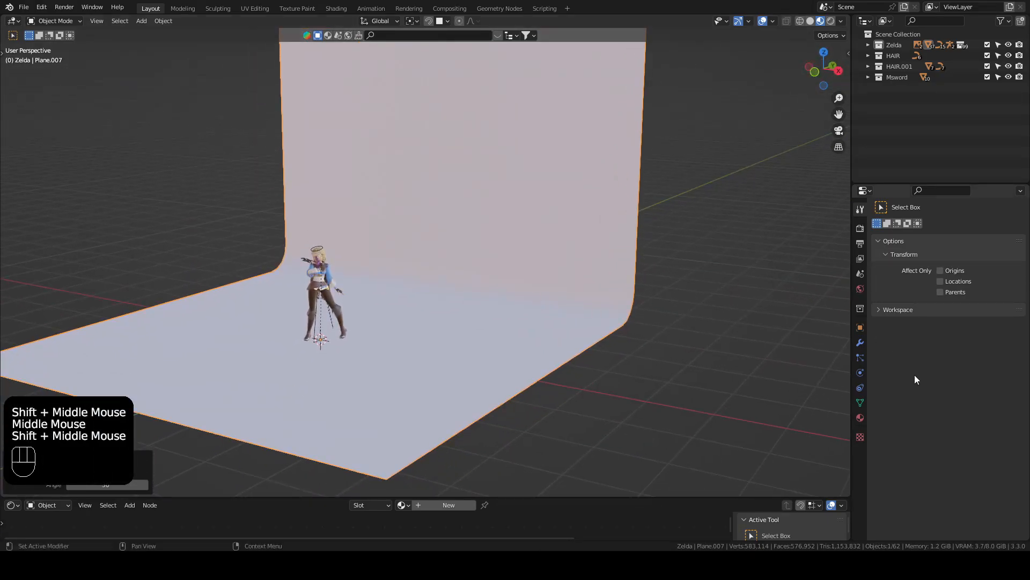
pyautogui.click(860, 418)
pyautogui.click(928, 273)
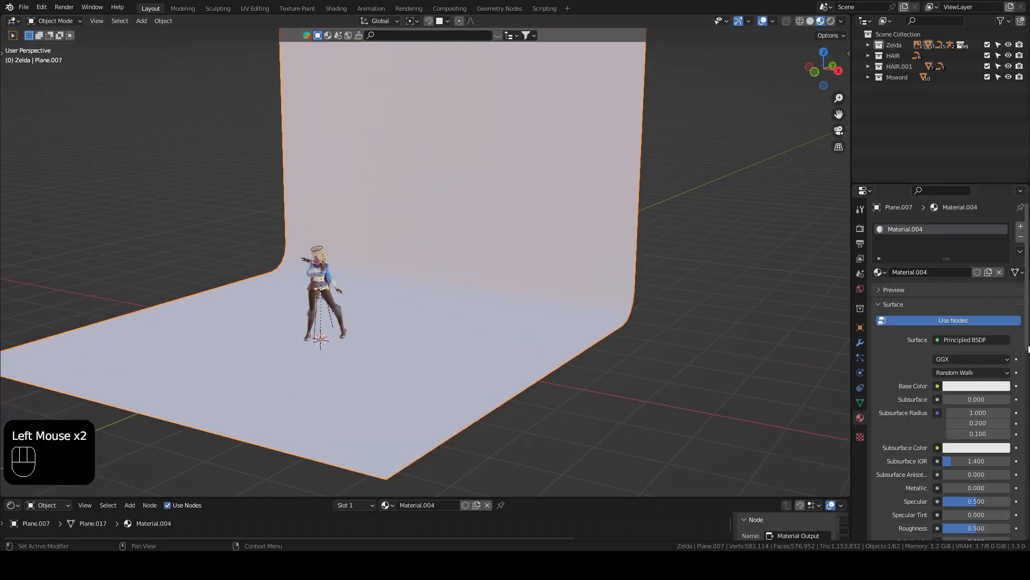
pyautogui.click(982, 387)
pyautogui.moveTo(974, 267); pyautogui.dragTo(969, 256)
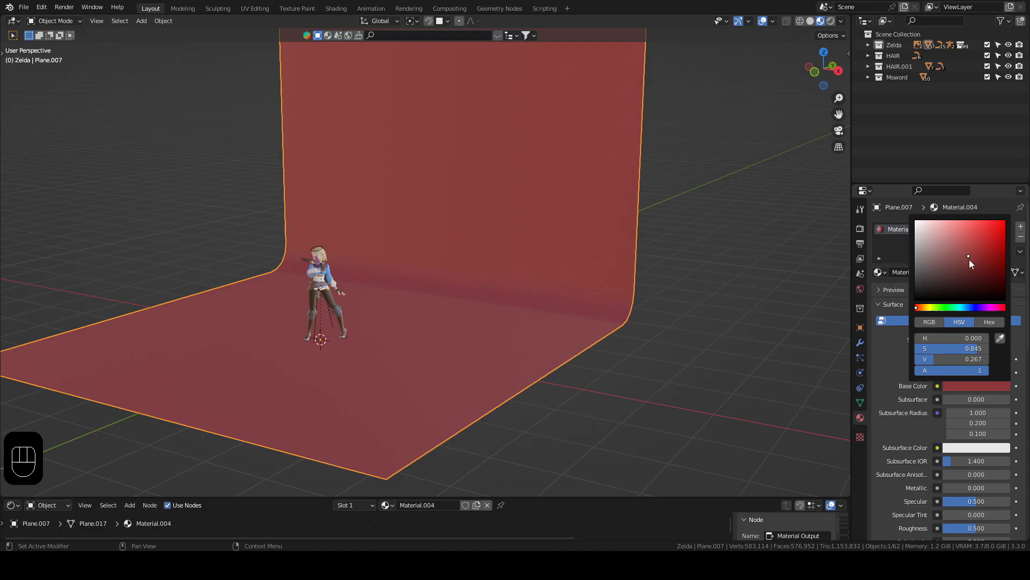
pyautogui.click(969, 259)
pyautogui.click(703, 271)
# Step: Deselect the backdrop and add a camera at the world origin
pyautogui.keyDown('shift'); pyautogui.moveTo(403, 276); pyautogui.dragTo(421, 292, button='middle'); pyautogui.keyUp('shift')
pyautogui.moveTo(290, 268); pyautogui.dragTo(375, 284, button='middle')
pyautogui.moveTo(375, 285); pyautogui.dragTo(418, 320, button='middle')
pyautogui.keyDown('shift'); pyautogui.moveTo(417, 320); pyautogui.dragTo(422, 292, button='middle'); pyautogui.keyUp('shift')
pyautogui.click(699, 324)
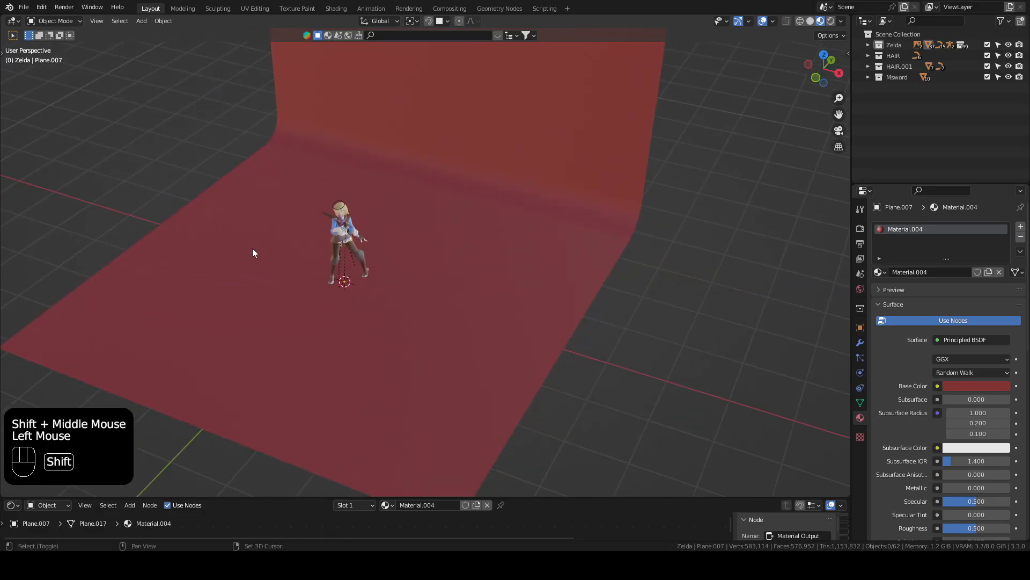
pyautogui.hotkey('shift', 'a')
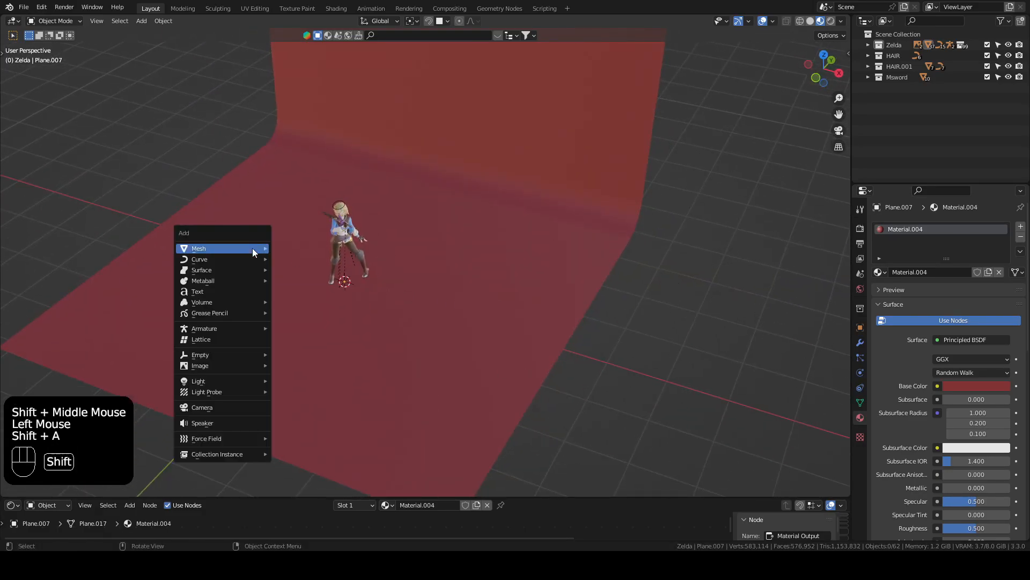
pyautogui.click(231, 407)
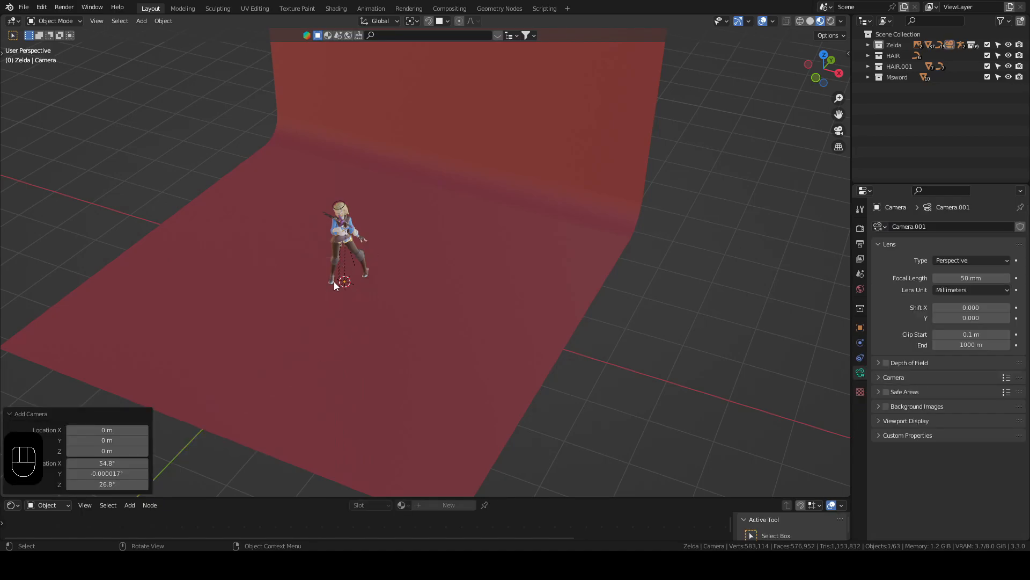
# Step: Frame the full character in the front view and align the new camera to that view
pyautogui.scroll(3, 336, 312)
pyautogui.moveTo(336, 313); pyautogui.dragTo(279, 289, button='middle')
pyautogui.scroll(-3, 298, 294)
pyautogui.scroll(3, 298, 294)
pyautogui.scroll(-2, 298, 294)
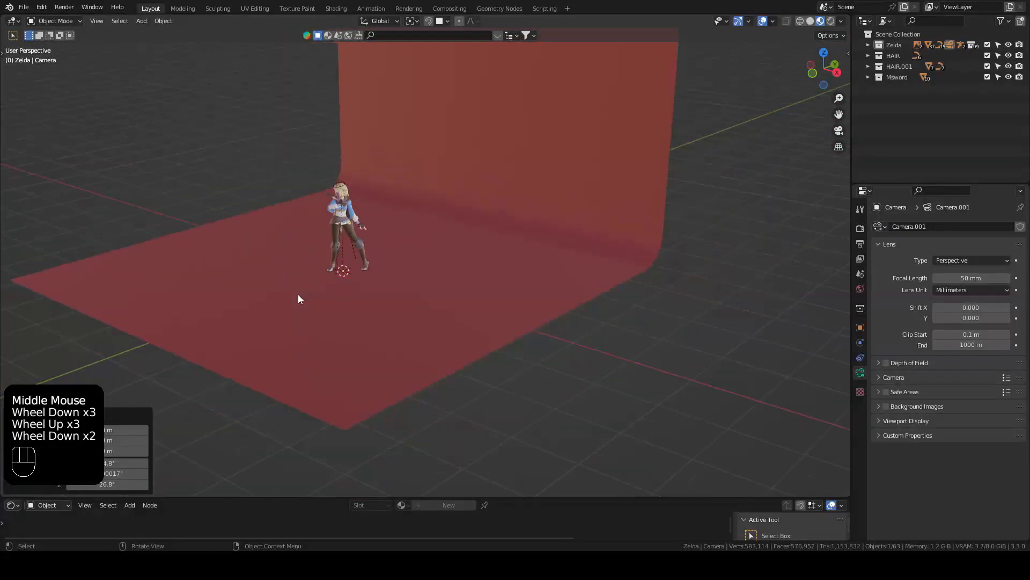
pyautogui.press('KP_1')
pyautogui.scroll(4, 310, 298)
pyautogui.keyDown('shift'); pyautogui.moveTo(322, 247); pyautogui.dragTo(519, 317, button='middle'); pyautogui.keyUp('shift')
pyautogui.keyDown('shift'); pyautogui.moveTo(481, 242); pyautogui.dragTo(482, 272, button='middle'); pyautogui.keyUp('shift')
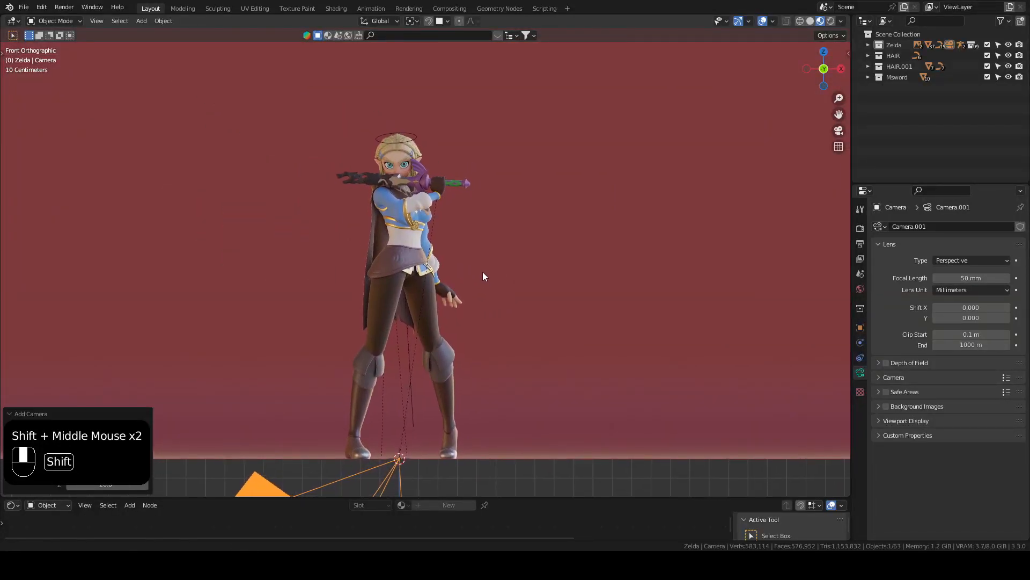
pyautogui.press('ctrl')
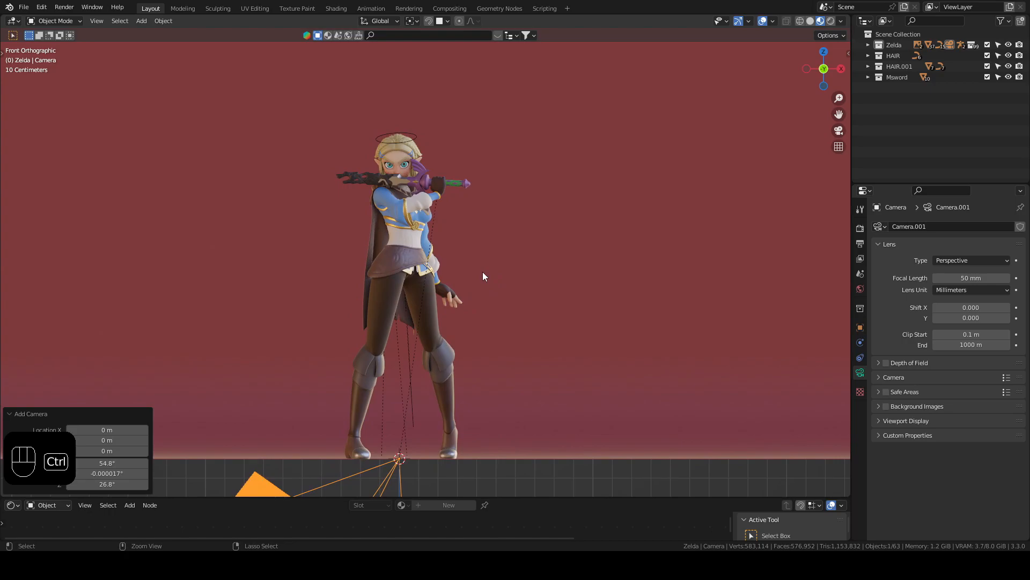
pyautogui.press('ctrl+alt+KP_0')
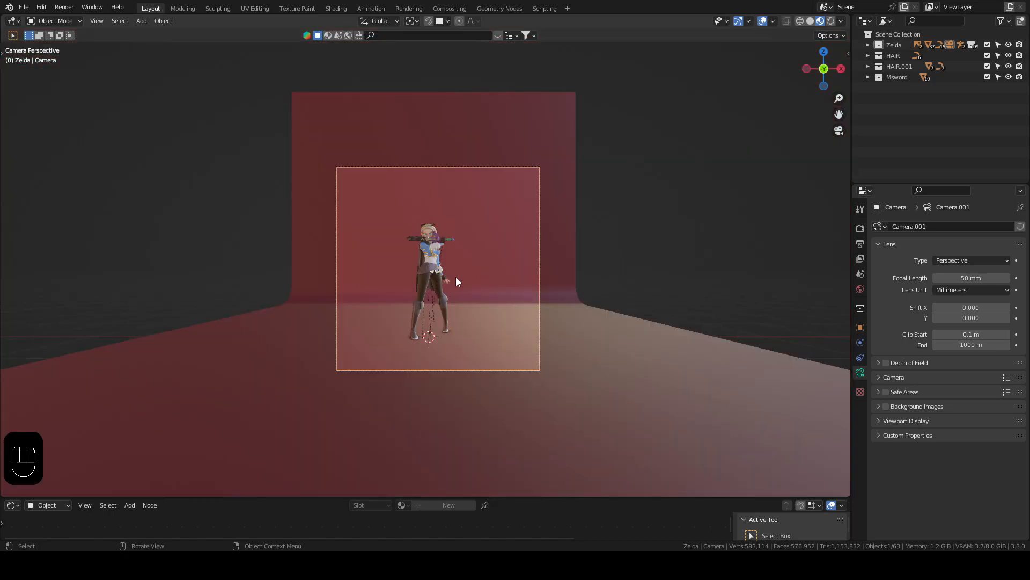
# Step: Examine the character's framing through the camera and the camera's placement on the backdrop from several angles
pyautogui.scroll(5, 456, 277)
pyautogui.scroll(-1, 501, 279)
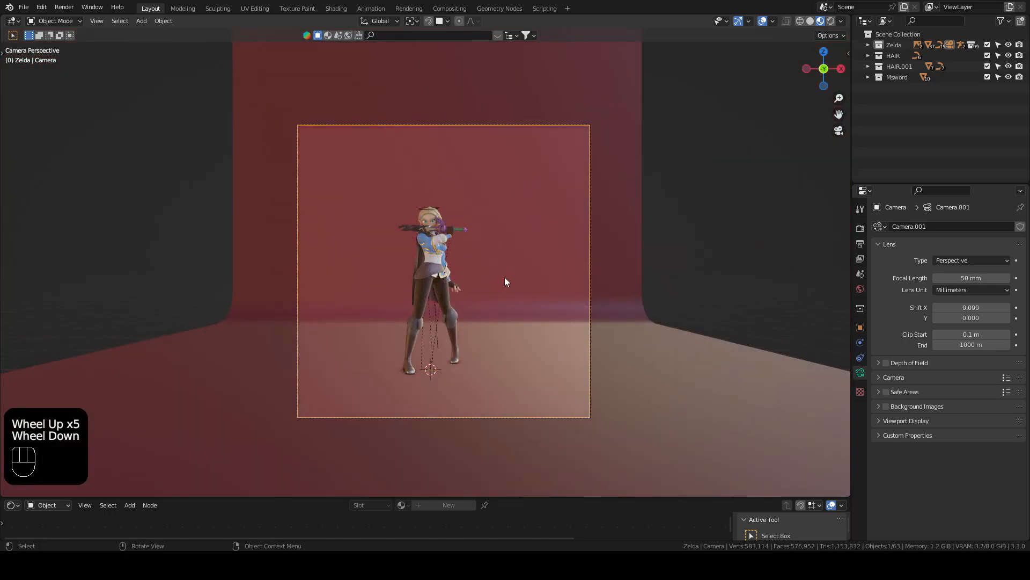
pyautogui.moveTo(739, 178); pyautogui.dragTo(424, 221, button='middle')
pyautogui.scroll(-2, 424, 221)
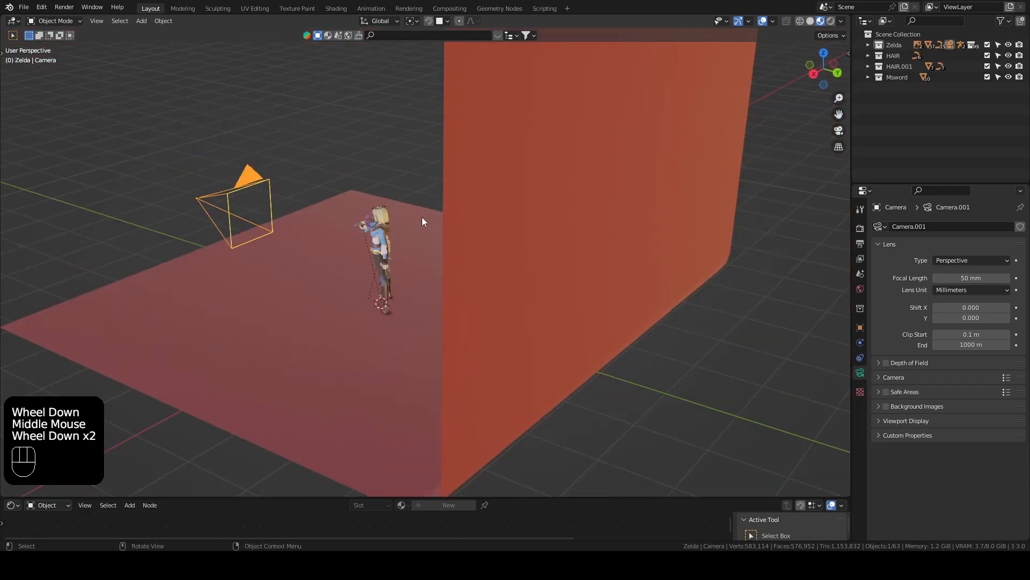
pyautogui.moveTo(311, 251); pyautogui.dragTo(352, 195, button='middle')
pyautogui.press('KP_0')
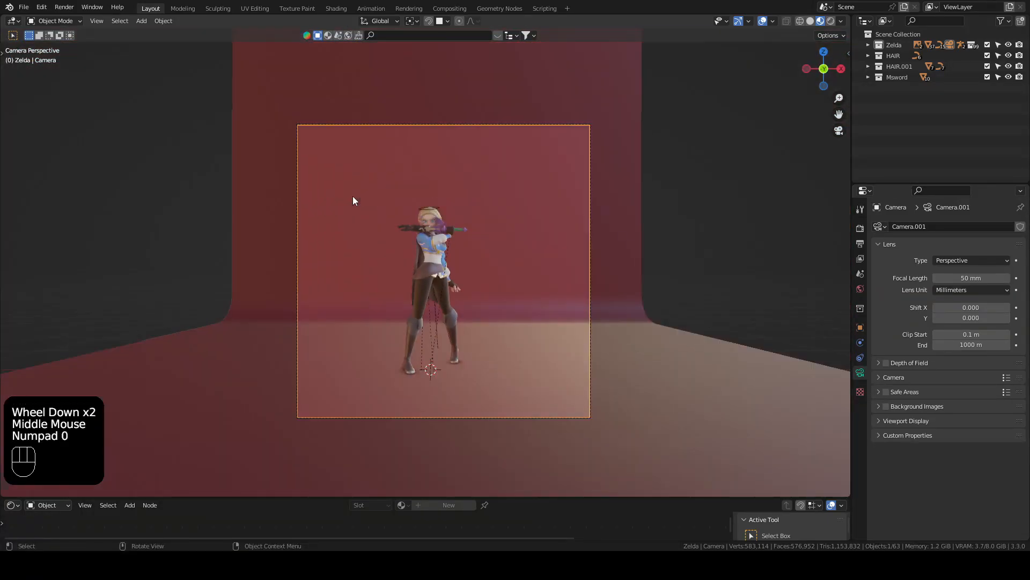
pyautogui.press('KP_0')
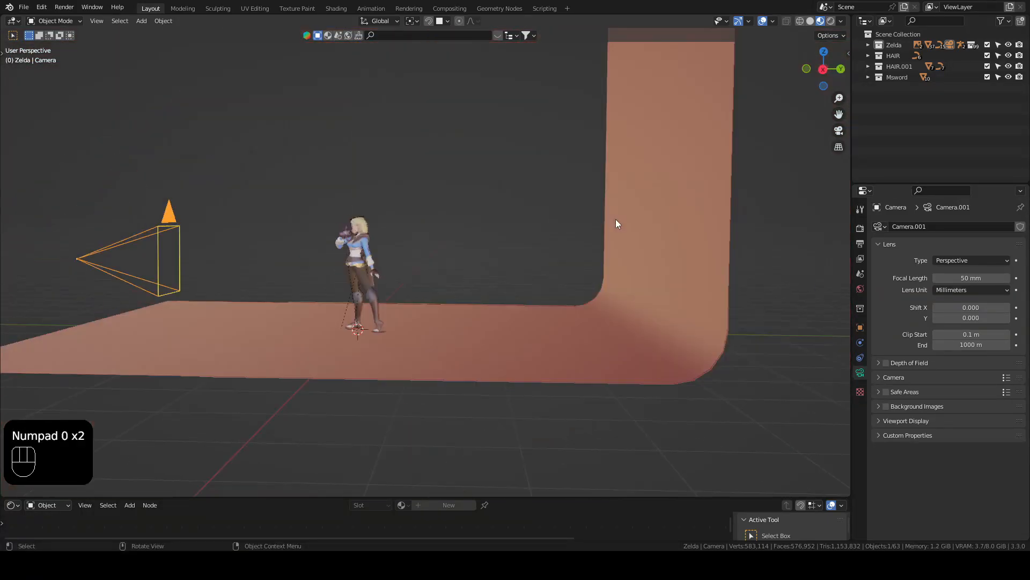
pyautogui.moveTo(420, 243); pyautogui.dragTo(478, 259, button='middle')
pyautogui.press('KP_0')
pyautogui.scroll(2, 504, 276)
pyautogui.scroll(-2, 520, 287)
pyautogui.scroll(1, 534, 296)
pyautogui.keyDown('shift'); pyautogui.moveTo(534, 297); pyautogui.dragTo(564, 273, button='middle'); pyautogui.keyUp('shift')
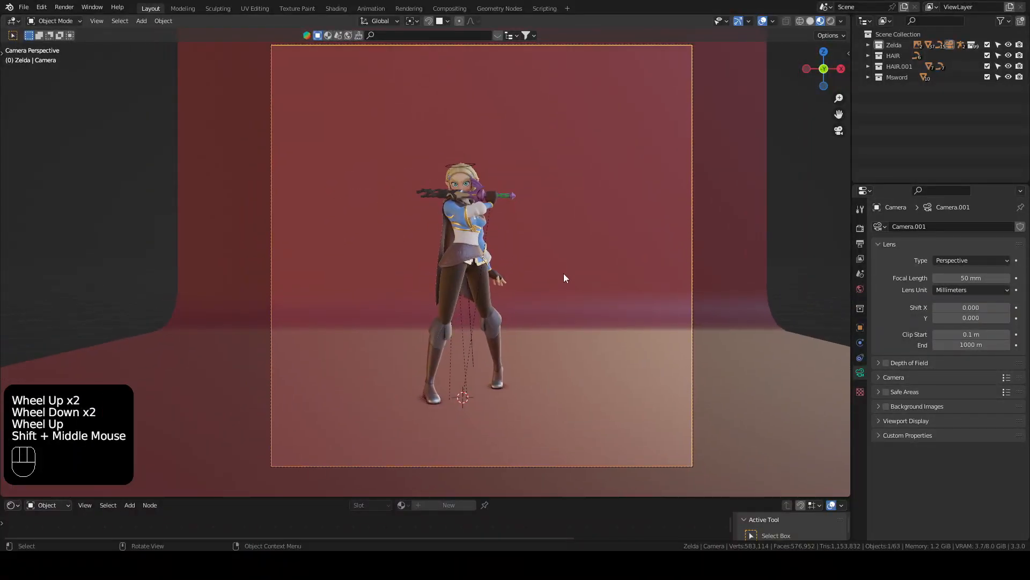
pyautogui.scroll(-1, 559, 272)
pyautogui.keyDown('shift'); pyautogui.moveTo(558, 236); pyautogui.dragTo(544, 255, button='middle'); pyautogui.keyUp('shift')
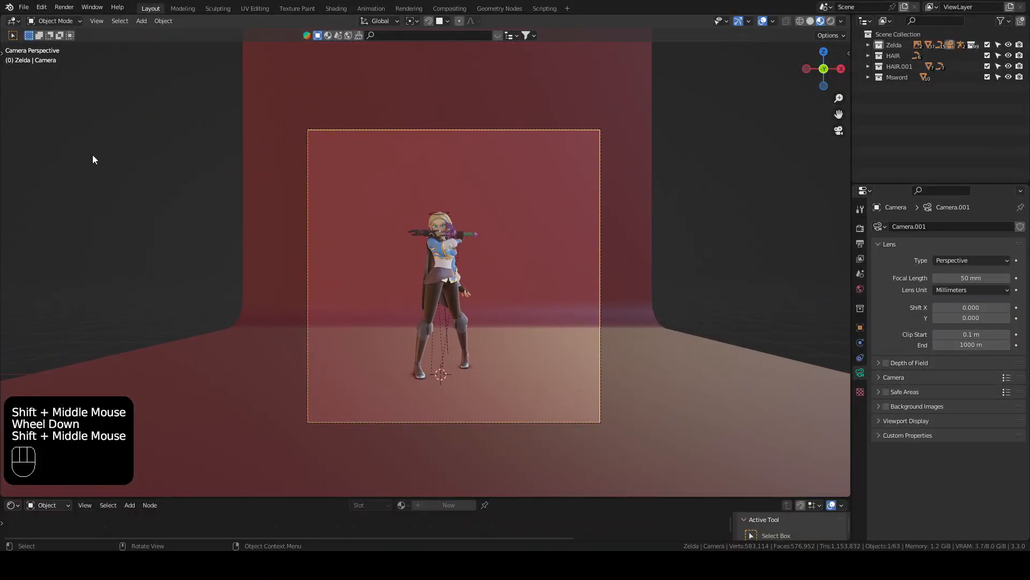
# Step: Select the camera by its frame in the camera view
pyautogui.click(166, 137)
pyautogui.click(303, 135)
pyautogui.scroll(2, 300, 127)
pyautogui.scroll(-1, 279, 94)
pyautogui.click(260, 62)
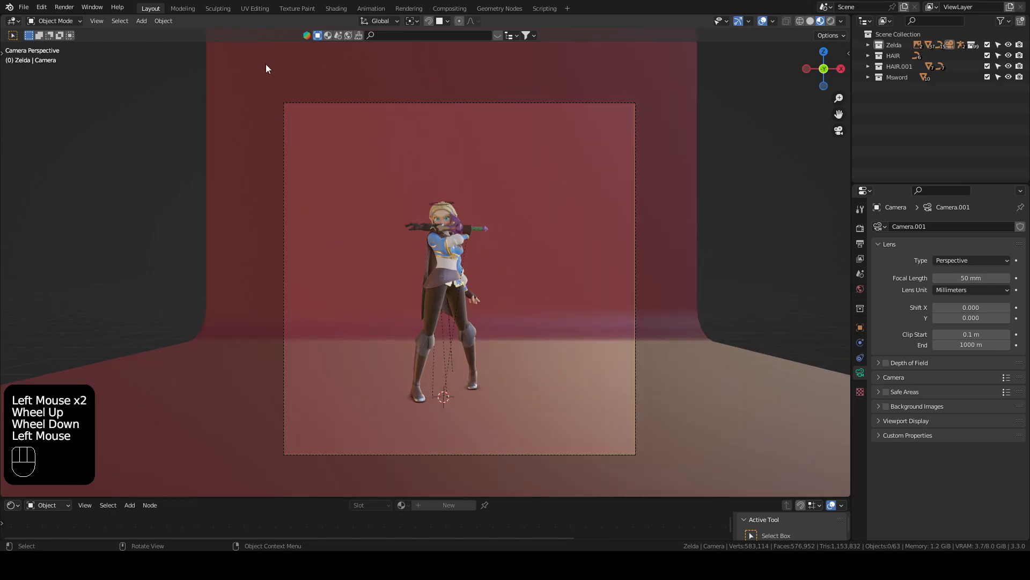
pyautogui.click(312, 103)
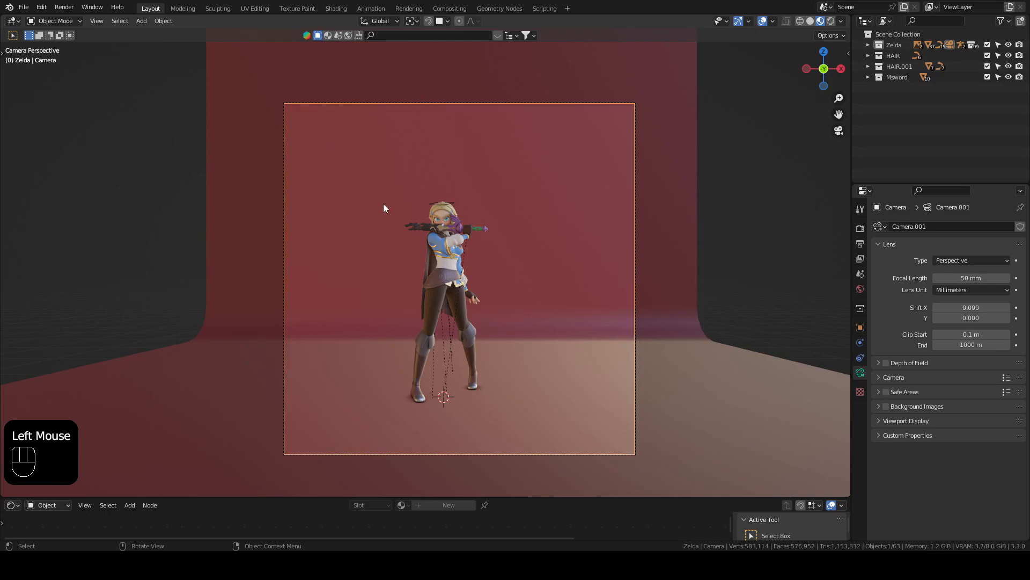
pyautogui.press('g')
pyautogui.rightClick(405, 250)
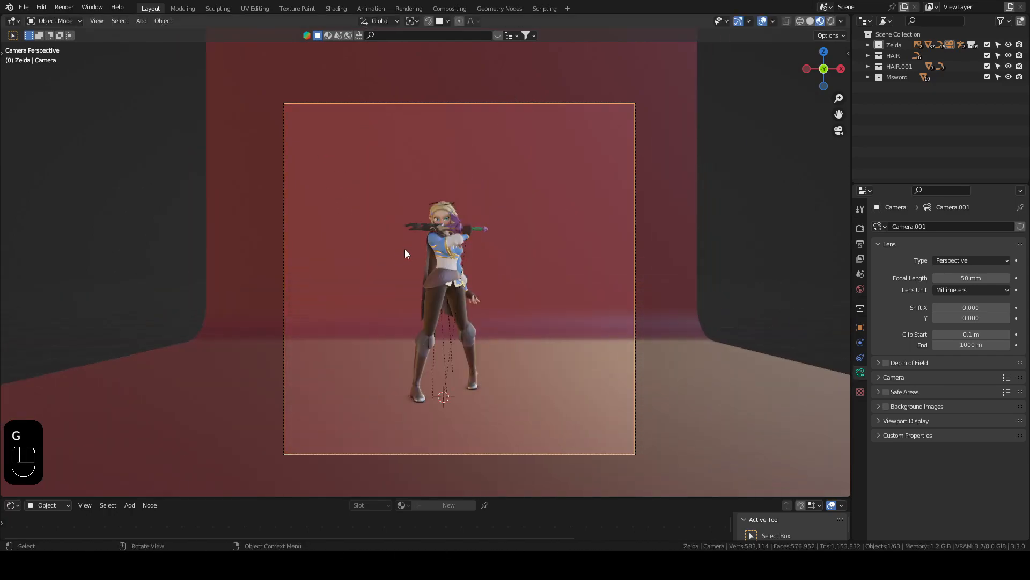
# Step: Expand the Zelda collection in the outliner and select the Camera object
pyautogui.doubleClick(666, 149)
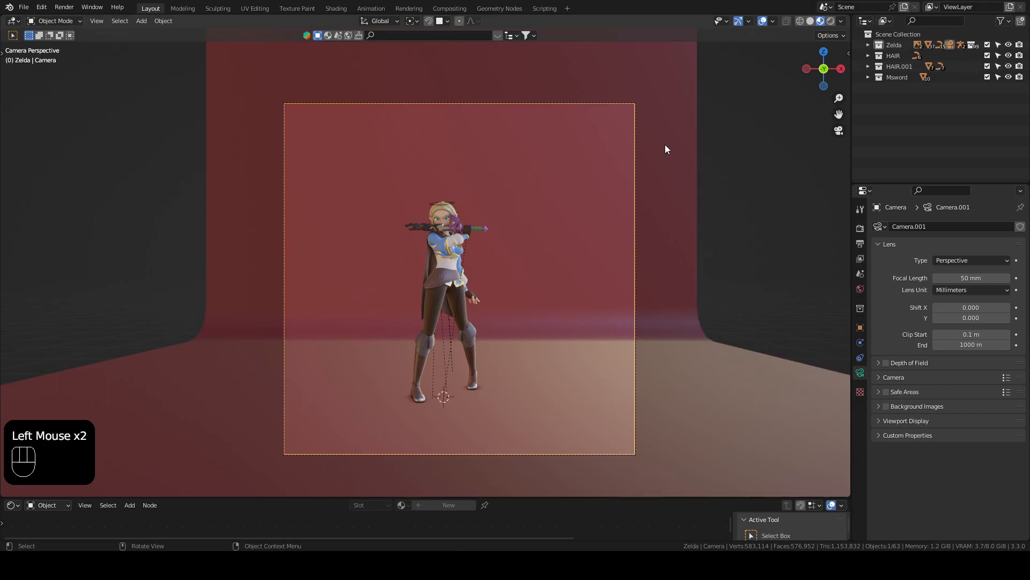
pyautogui.click(868, 45)
pyautogui.click(737, 183)
pyautogui.click(900, 98)
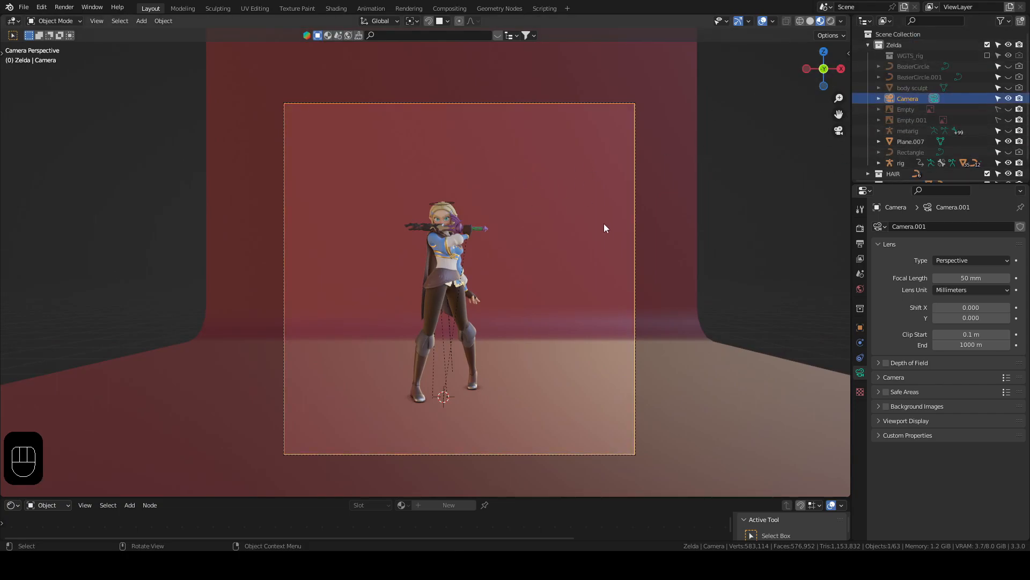
# Step: Try moving the camera along the global X, Y and Z axes
pyautogui.press('g')
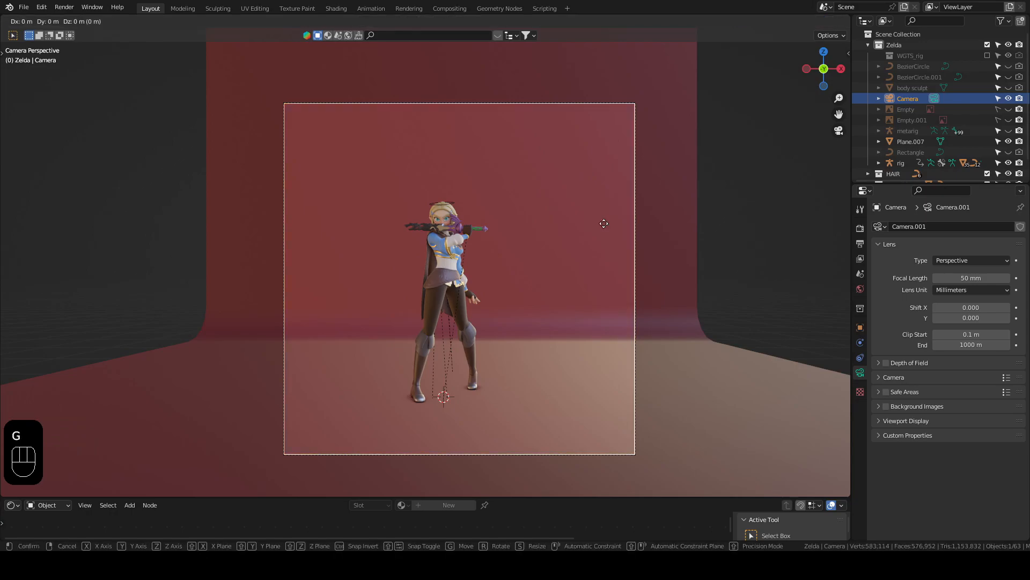
pyautogui.press('x')
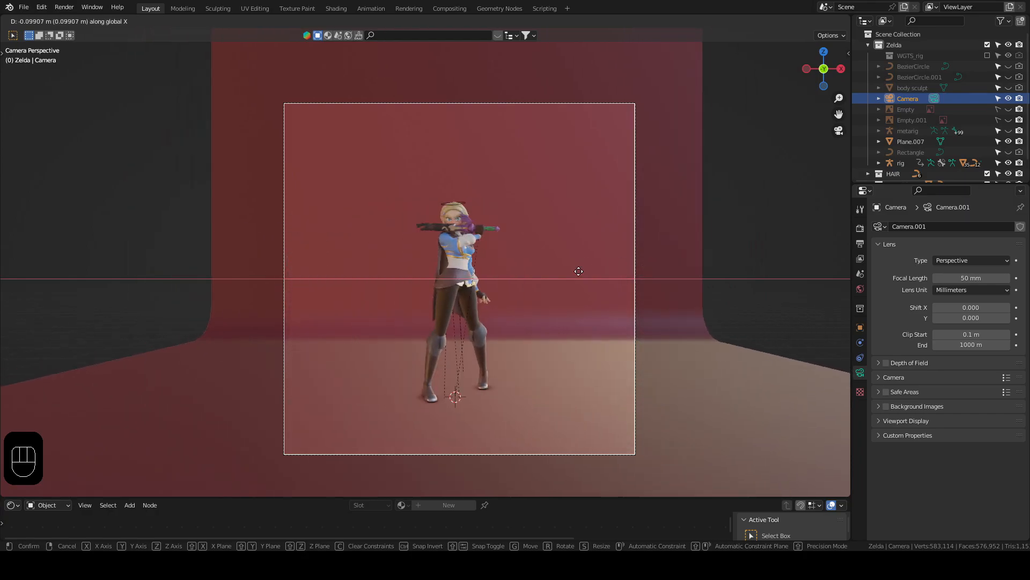
pyautogui.press('y')
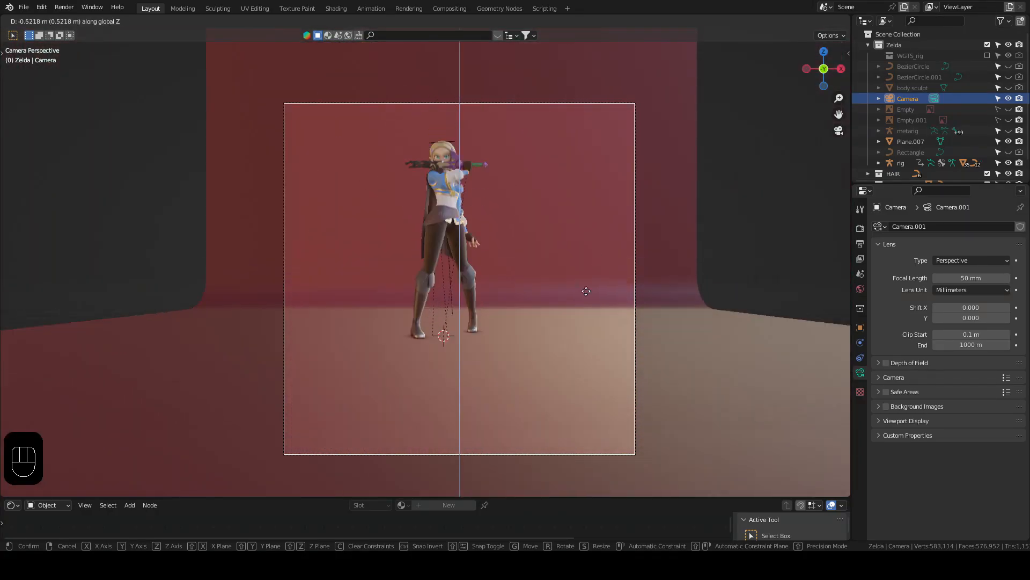
pyautogui.click(570, 236)
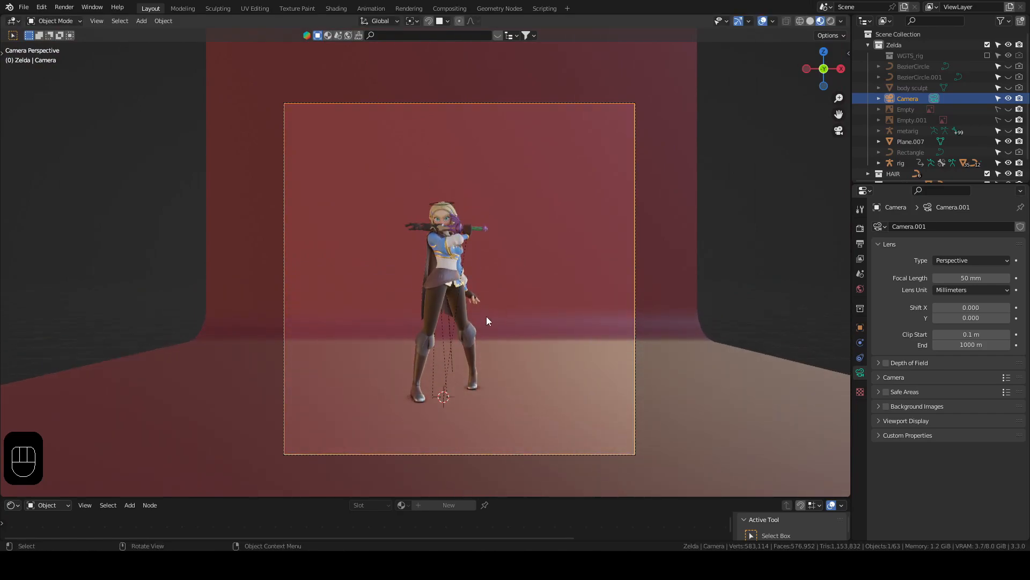
# Step: Move the camera about 1.29 m closer along its local Z, then shift it about -0.11 m in view X and -0.15 m in view Y
pyautogui.press('g')
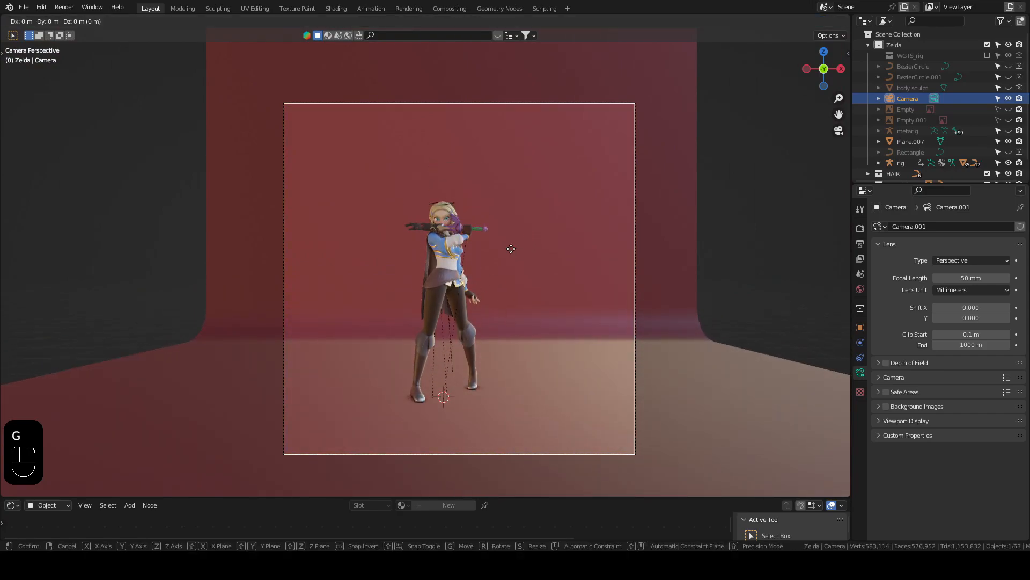
pyautogui.press('z')
pyautogui.press('z')
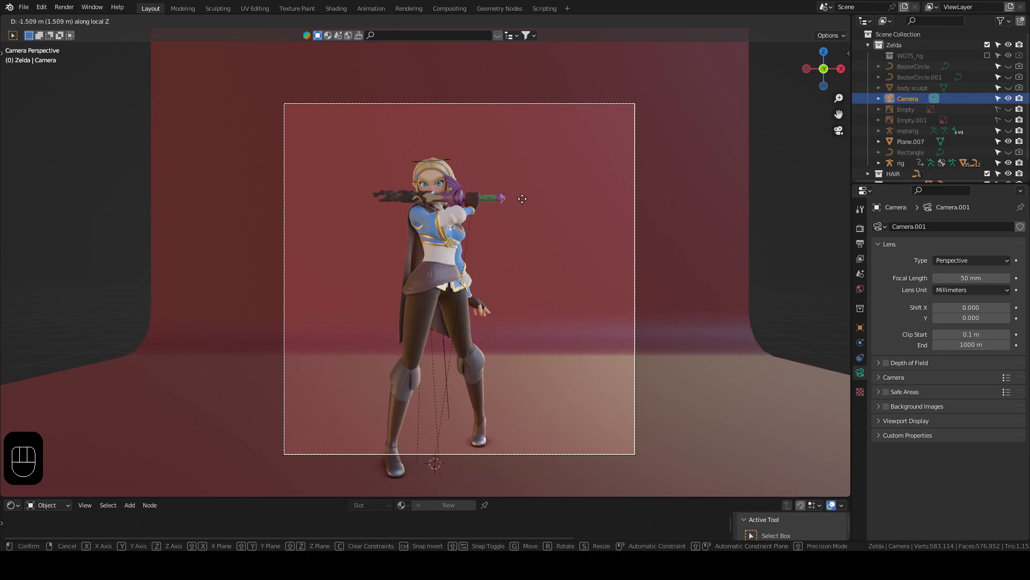
pyautogui.click(538, 192)
pyautogui.press('g')
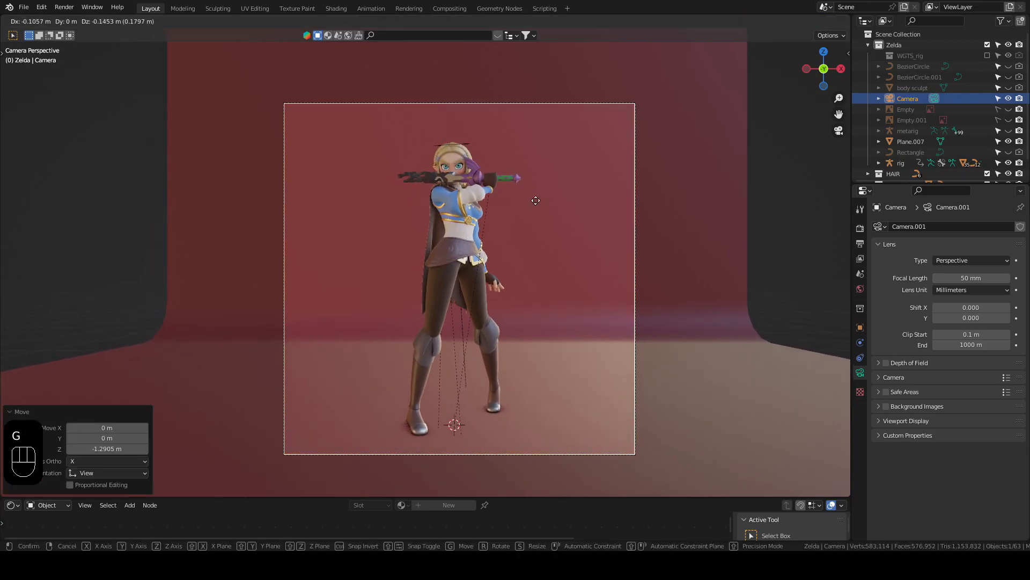
pyautogui.click(532, 197)
pyautogui.scroll(1, 508, 282)
pyautogui.keyDown('shift'); pyautogui.moveTo(509, 282); pyautogui.dragTo(505, 272, button='middle'); pyautogui.keyUp('shift')
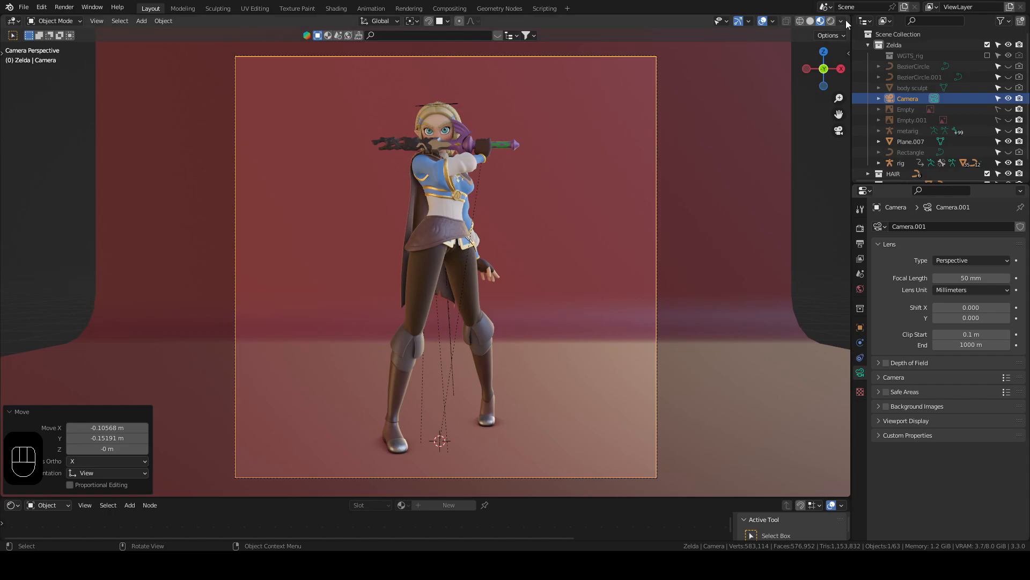
# Step: Split the 3D viewport side by side, keeping one camera view and giving the other Solid shading with a view from above
pyautogui.moveTo(850, 16); pyautogui.dragTo(374, 47)
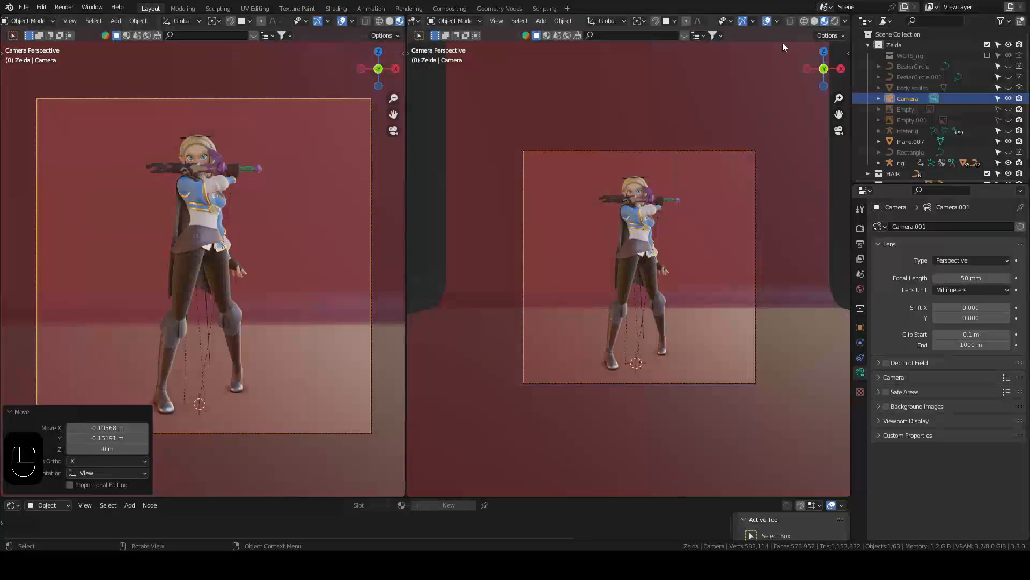
pyautogui.click(814, 22)
pyautogui.scroll(2, 652, 201)
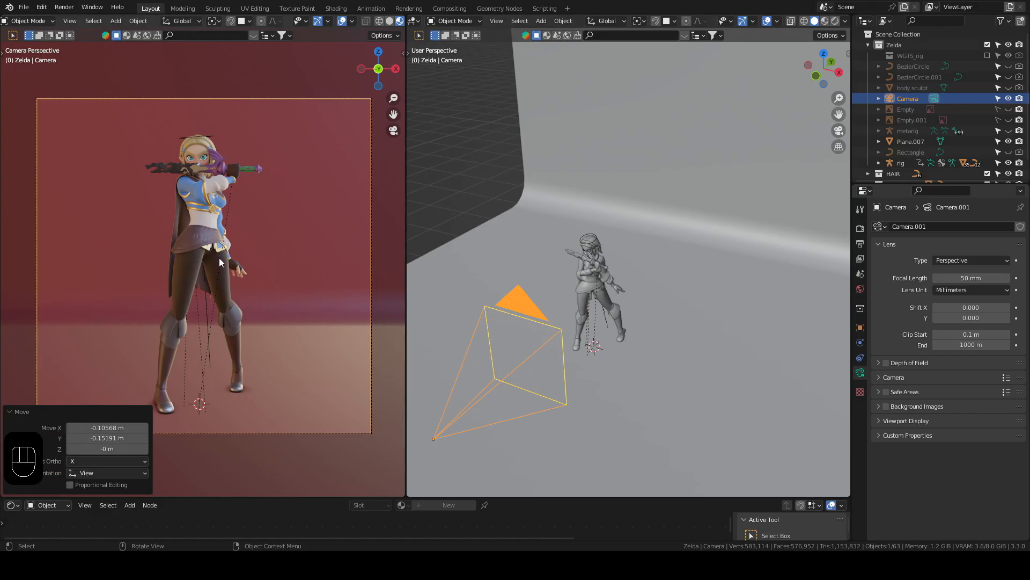
pyautogui.scroll(-2, 606, 218)
pyautogui.moveTo(581, 179); pyautogui.dragTo(588, 238, button='middle')
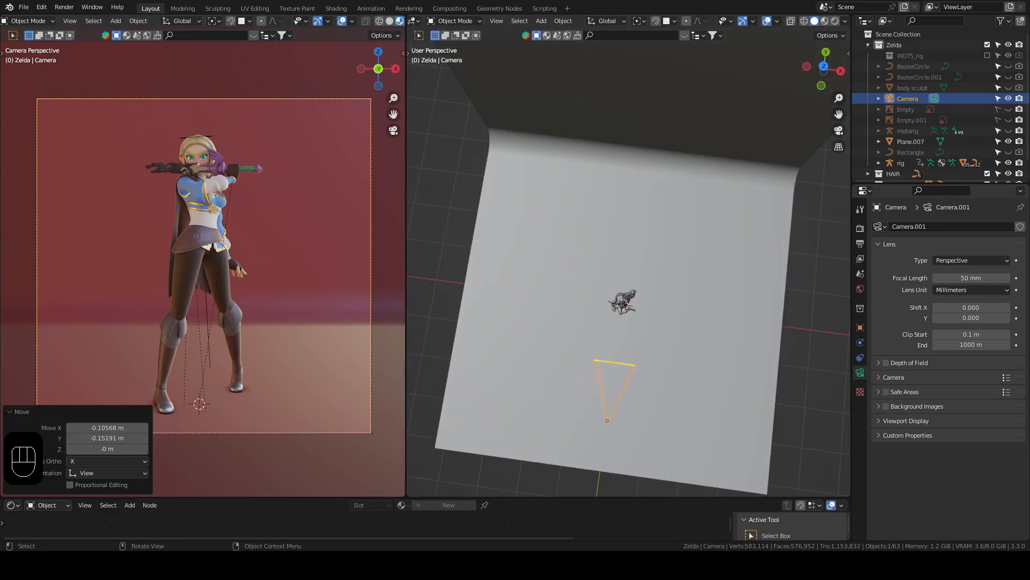
# Step: Narrow the camera viewport slightly and enable Scene Lights and Scene World in its material preview shading
pyautogui.click(846, 23)
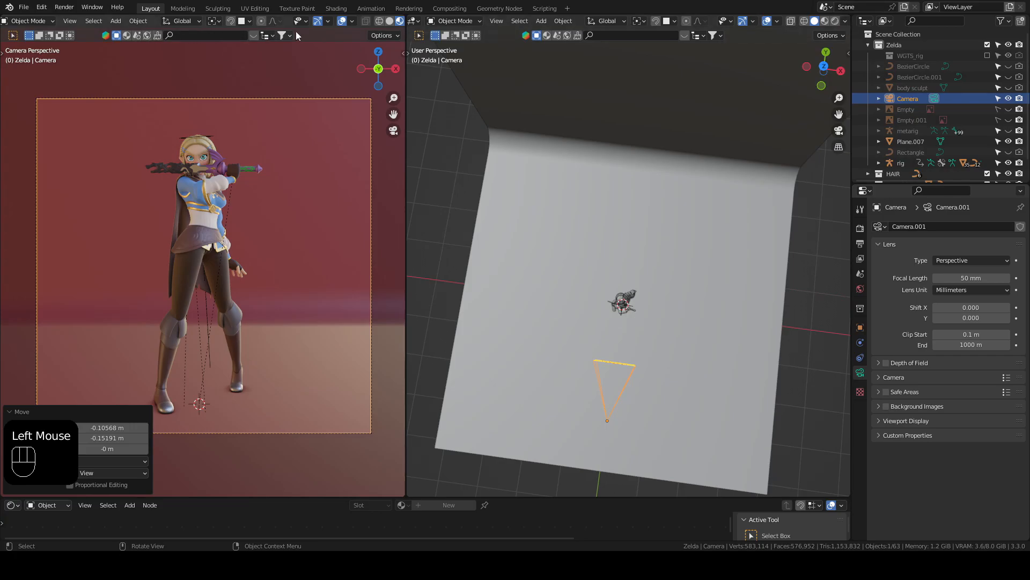
pyautogui.moveTo(407, 33)
pyautogui.mouseDown()
pyautogui.moveTo(488, 46)
pyautogui.moveTo(493, 28)
pyautogui.mouseUp()
pyautogui.click(492, 24)
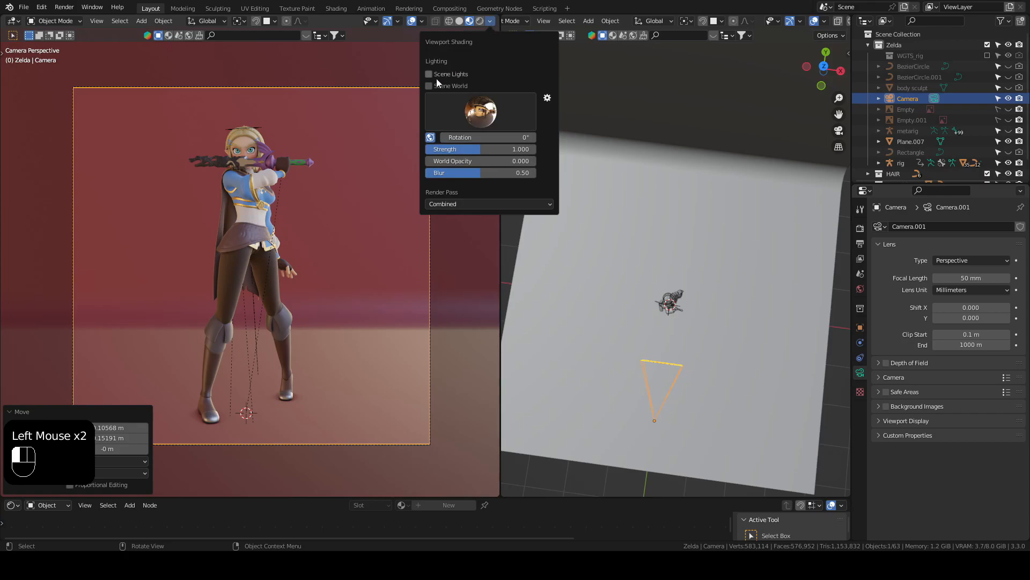
pyautogui.moveTo(495, 24); pyautogui.dragTo(368, 40)
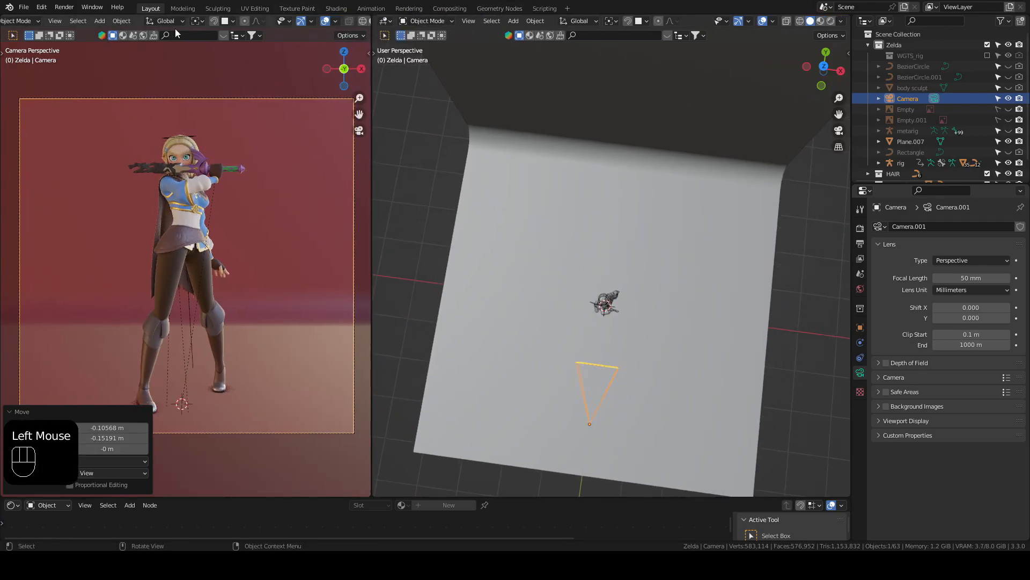
pyautogui.moveTo(309, 21); pyautogui.dragTo(292, 30, button='middle')
pyautogui.click(363, 21)
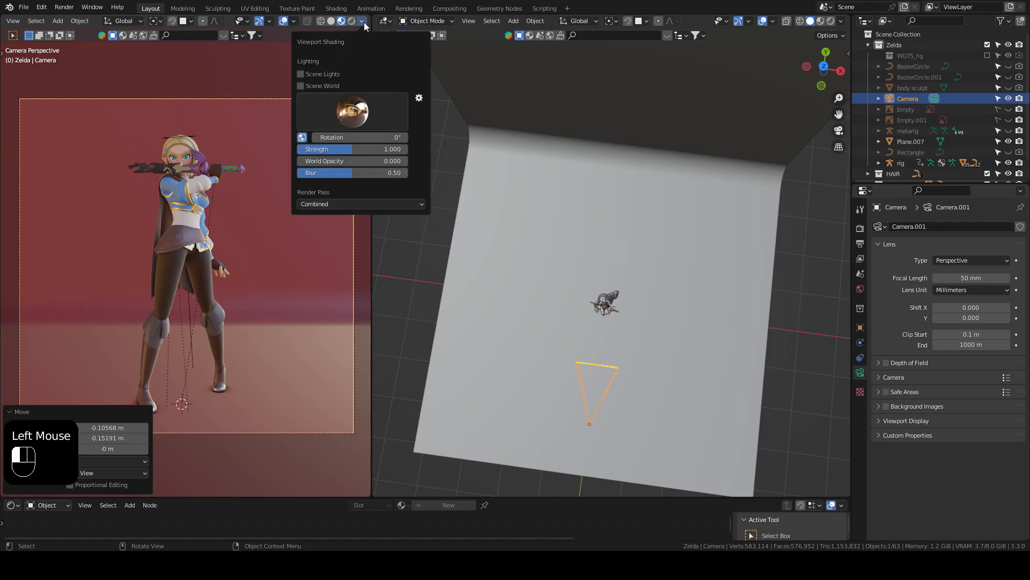
pyautogui.click(301, 86)
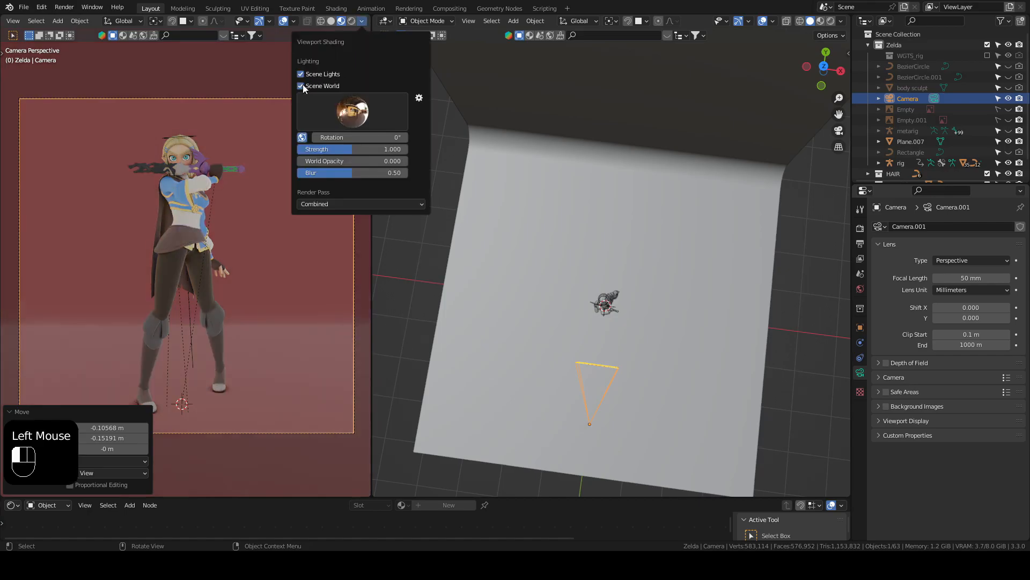
# Step: Set the world background strength to 0
pyautogui.click(860, 289)
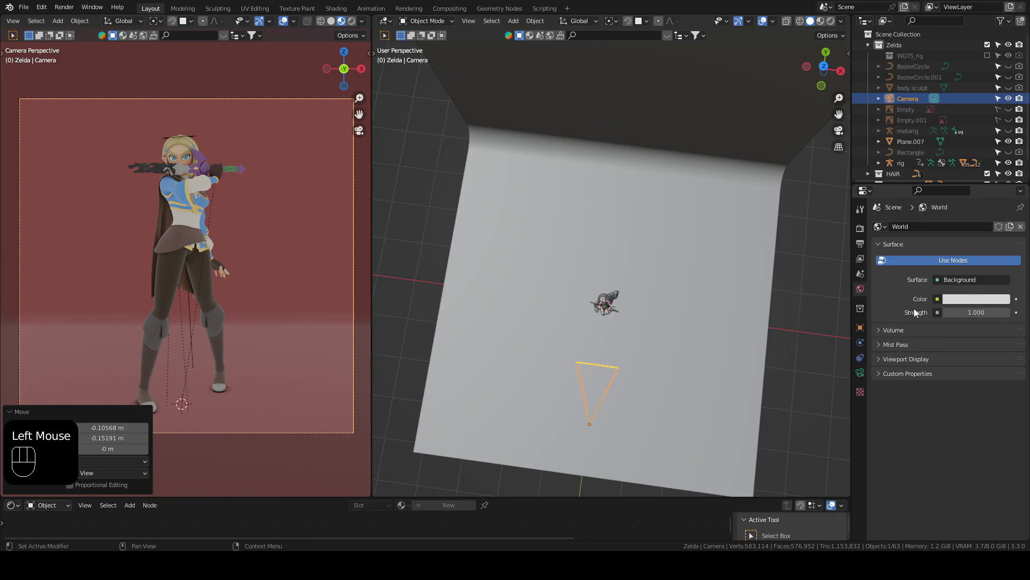
pyautogui.click(963, 302)
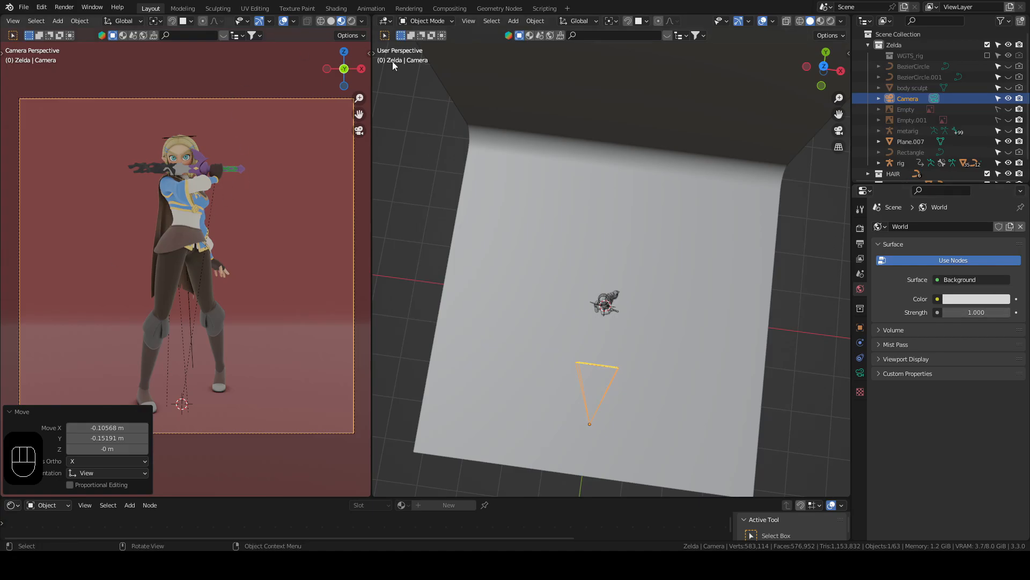
pyautogui.moveTo(979, 312); pyautogui.dragTo(922, 312)
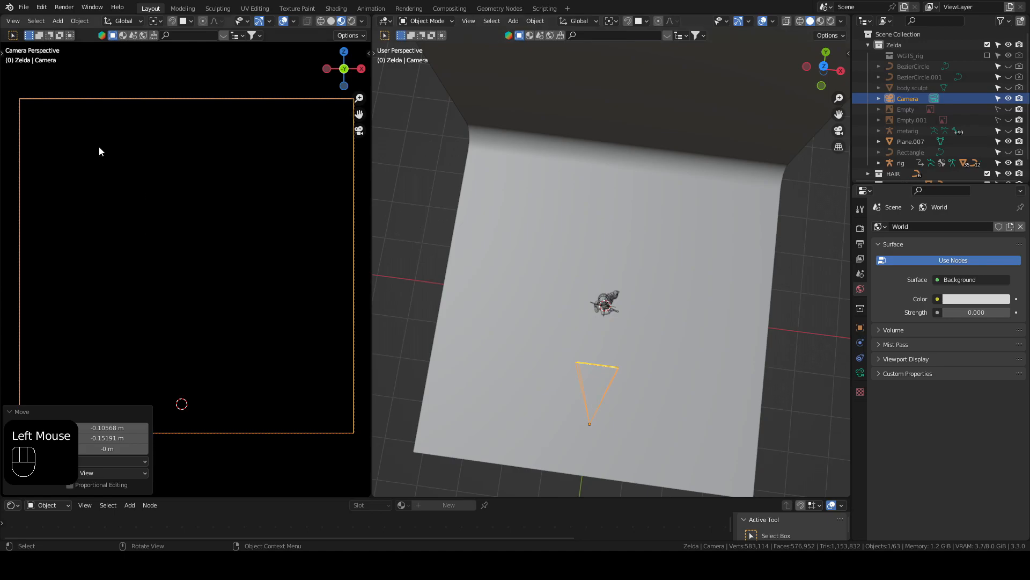
pyautogui.scroll(-3, 236, 188)
pyautogui.moveTo(257, 179); pyautogui.dragTo(189, 194, button='middle')
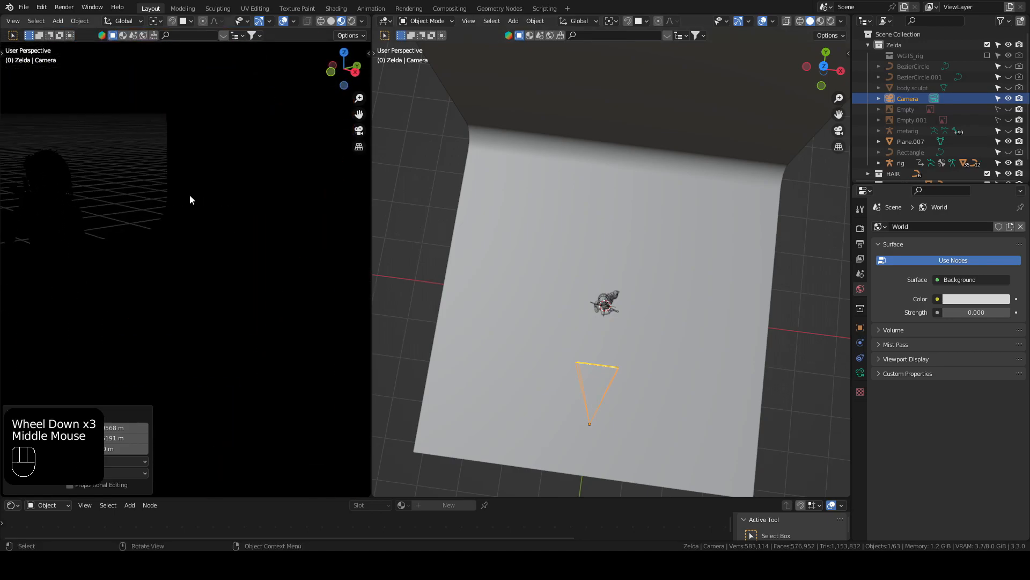
pyautogui.press('KP_0')
# Step: Add a point light at the world origin by the character's feet
pyautogui.click(394, 178)
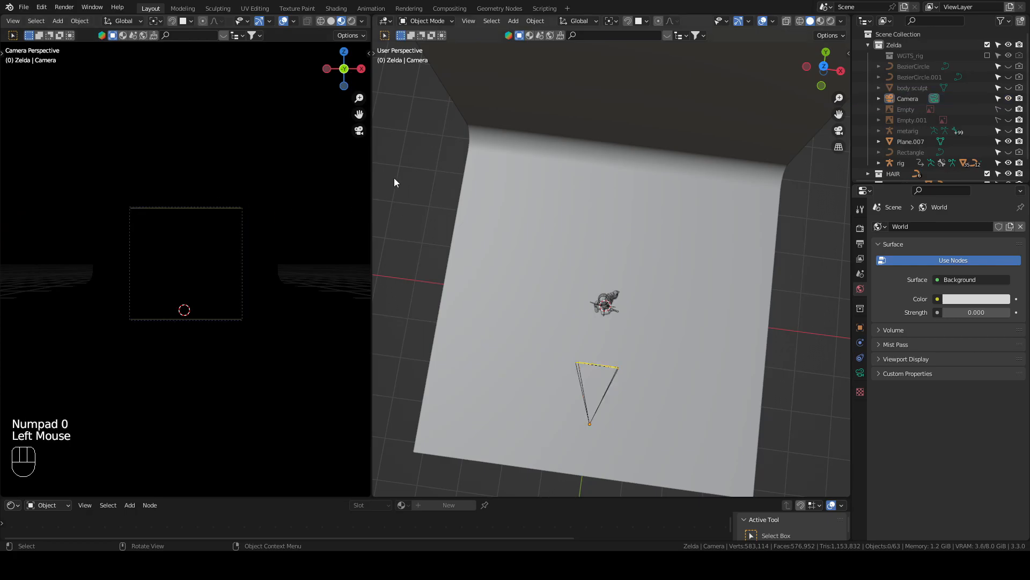
pyautogui.scroll(-2, 394, 178)
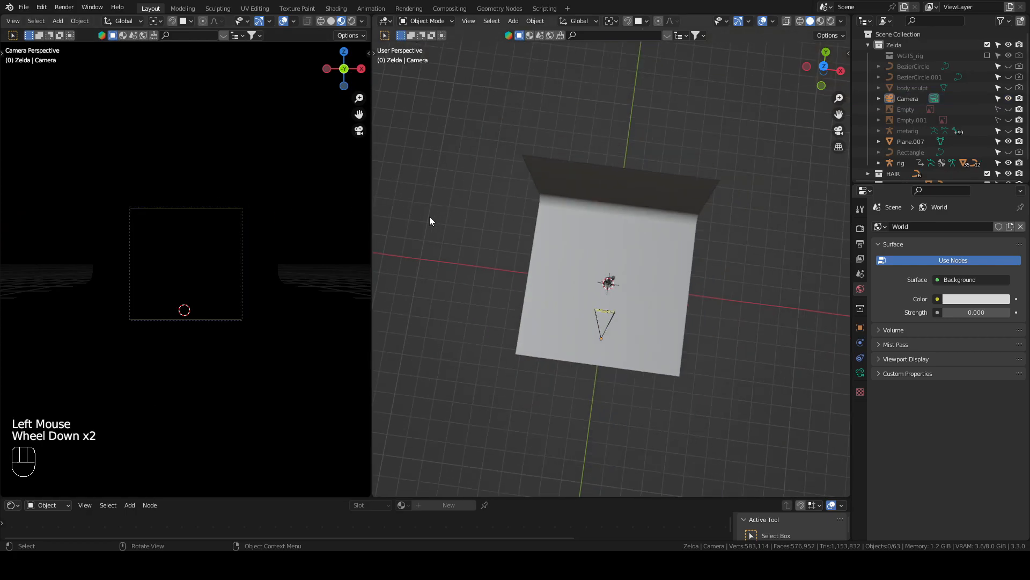
pyautogui.scroll(3, 429, 217)
pyautogui.keyDown('shift'); pyautogui.moveTo(452, 260); pyautogui.dragTo(477, 215, button='middle'); pyautogui.keyUp('shift')
pyautogui.click(477, 215)
pyautogui.hotkey('shift', 'a')
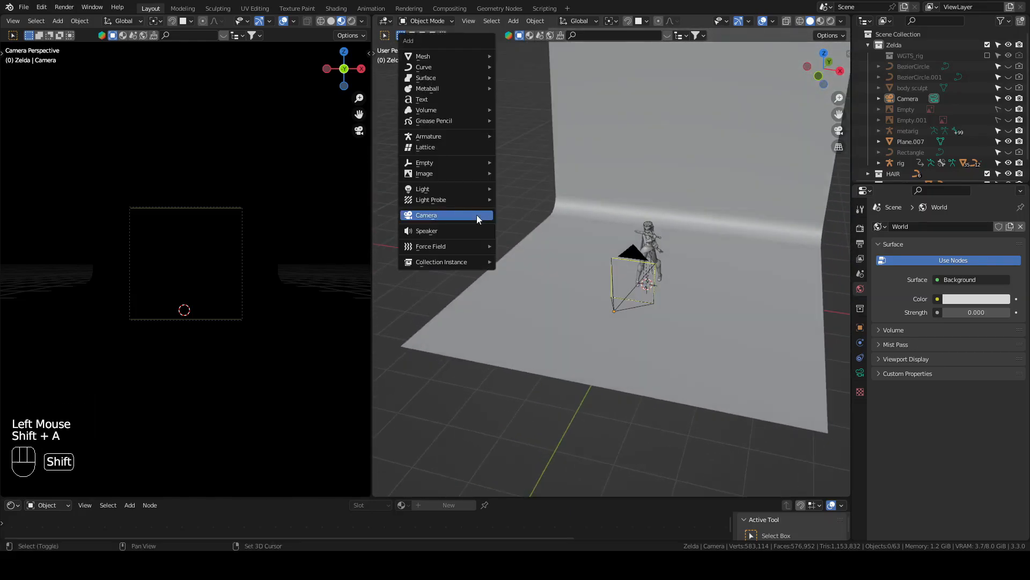
pyautogui.moveTo(460, 189)
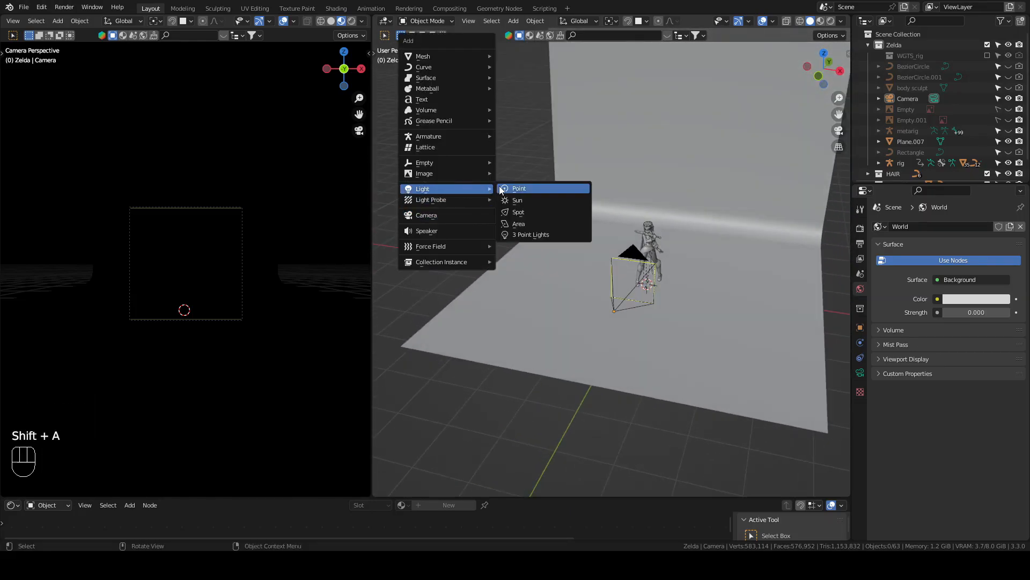
pyautogui.click(513, 187)
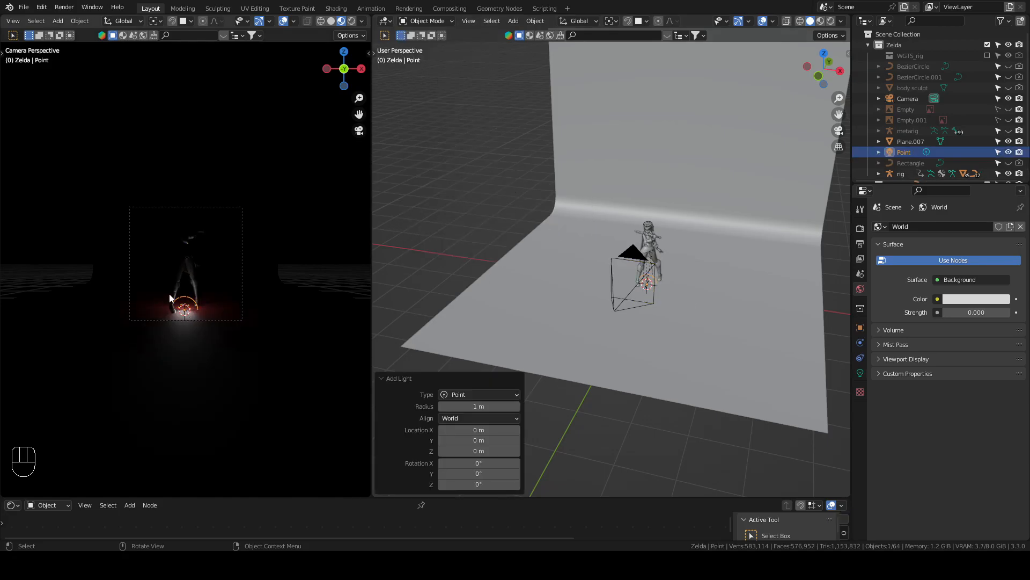
pyautogui.scroll(4, 196, 263)
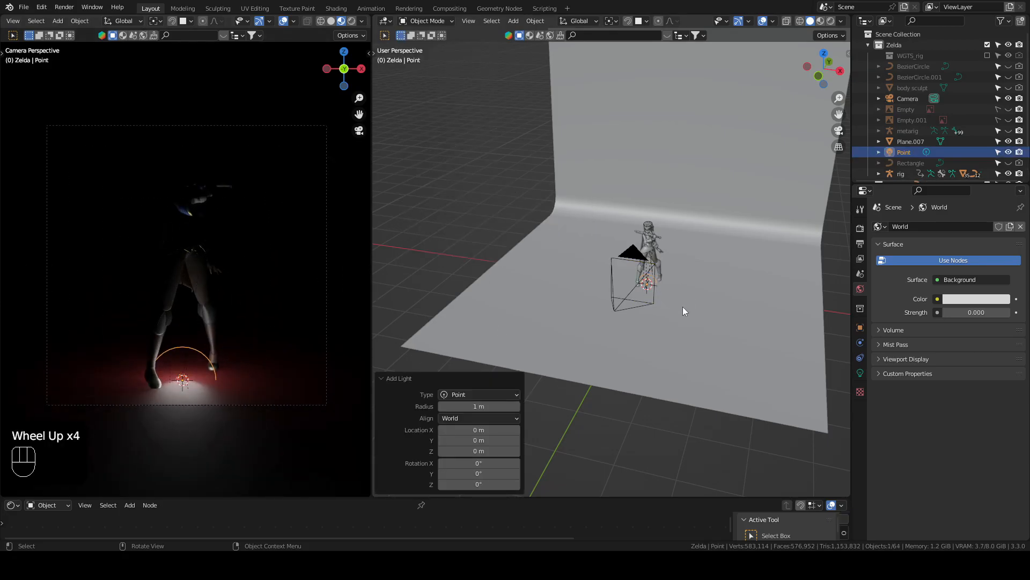
# Step: From above, move the point light about 2.91 m in X and -1.72 m in Y, to the front side of the character
pyautogui.click(517, 204)
pyautogui.keyDown('shift'); pyautogui.moveTo(771, 312); pyautogui.dragTo(631, 256, button='middle'); pyautogui.keyUp('shift')
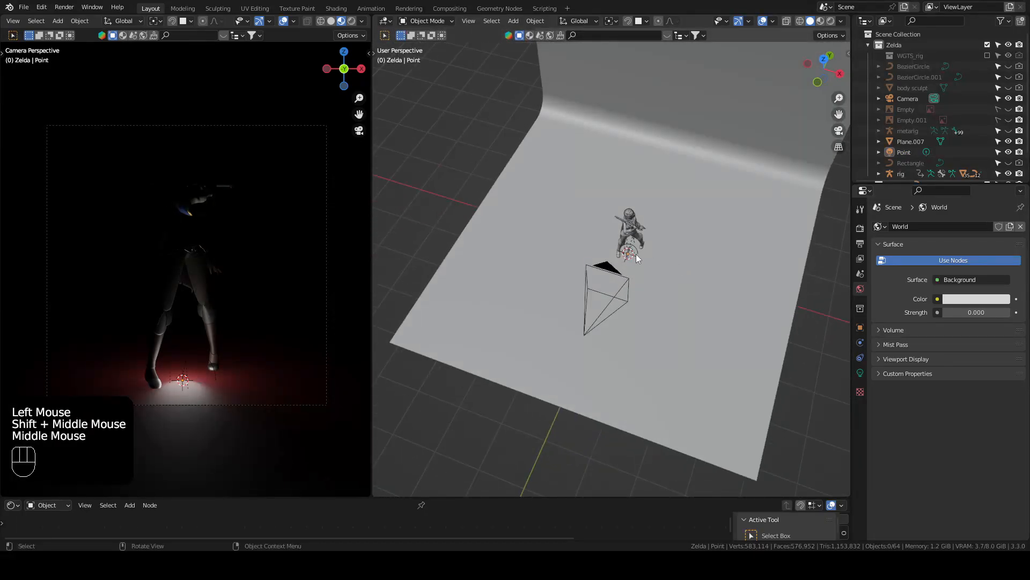
pyautogui.click(636, 250)
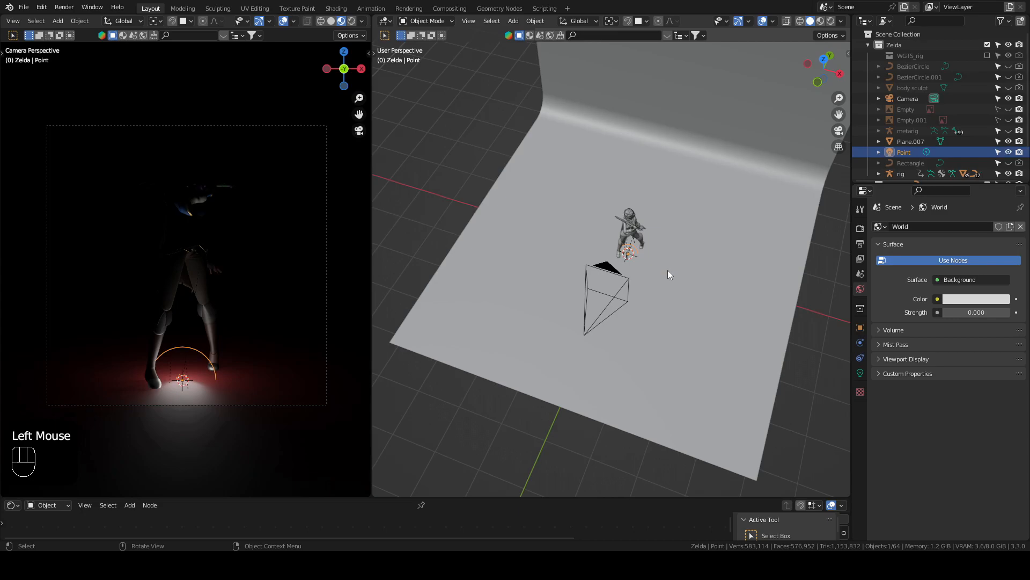
pyautogui.press('KP_7')
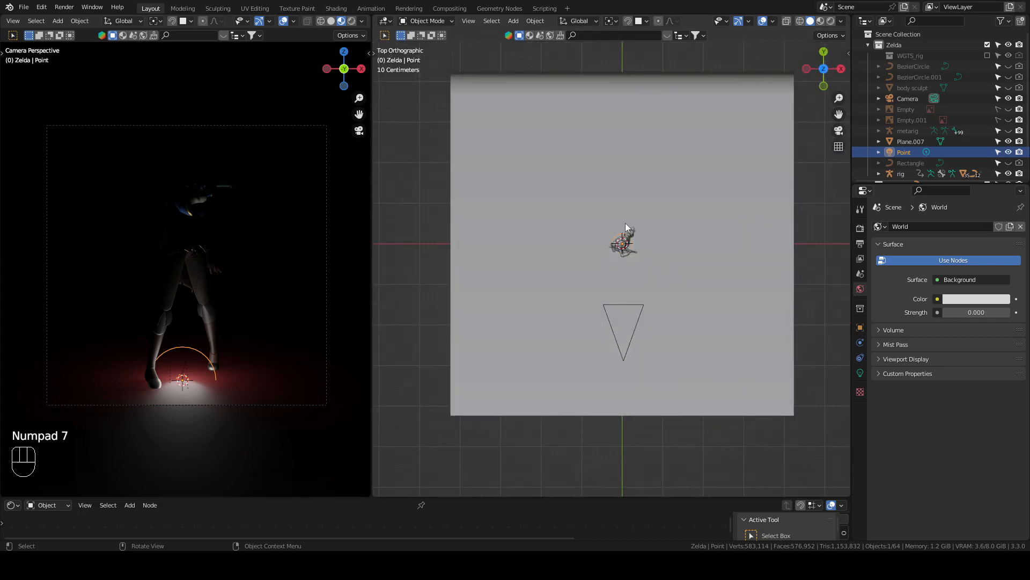
pyautogui.press('g')
pyautogui.click(743, 287)
# Step: Raise the point light about 2.05 m along the global Z axis
pyautogui.moveTo(744, 287); pyautogui.dragTo(686, 314, button='middle')
pyautogui.press('g')
pyautogui.press('z')
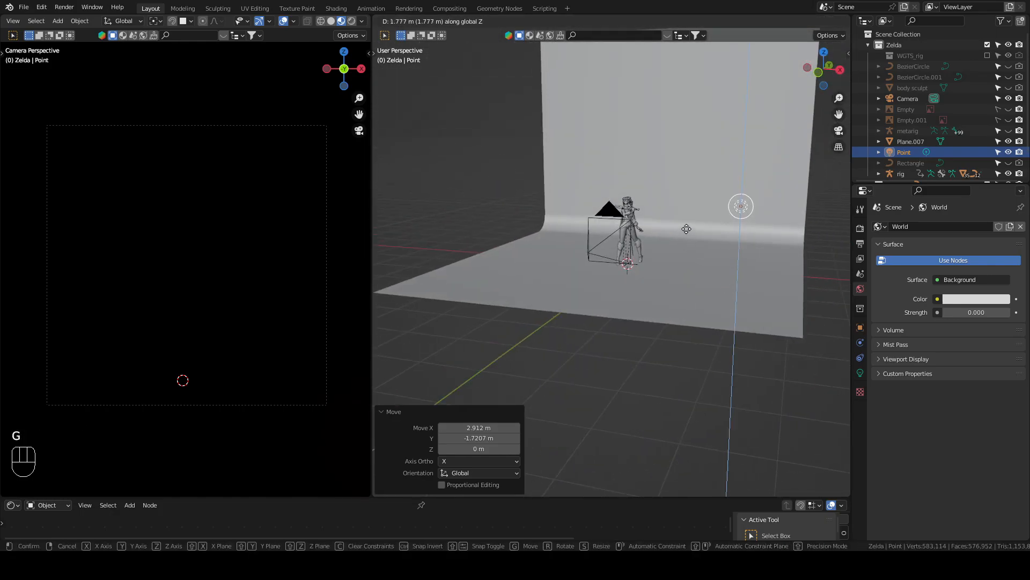
pyautogui.click(687, 220)
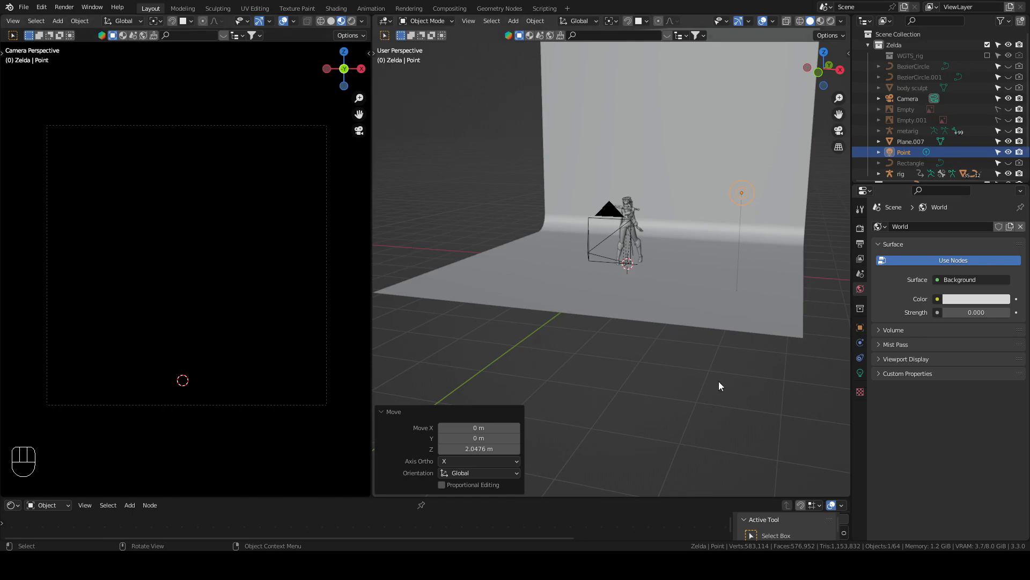
# Step: Set the point light's power to 1000 W
pyautogui.click(858, 372)
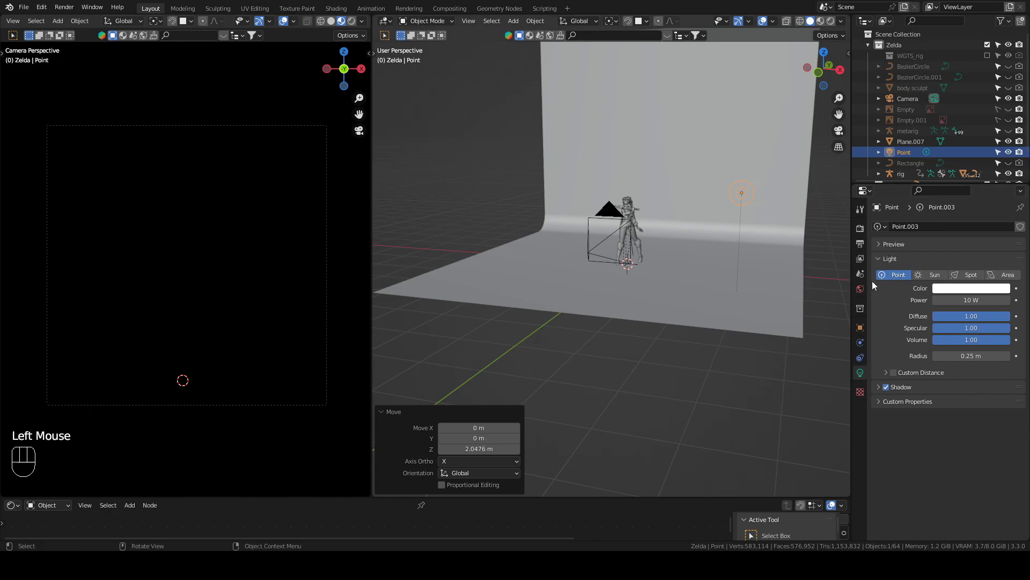
pyautogui.click(974, 302)
pyautogui.click(914, 309)
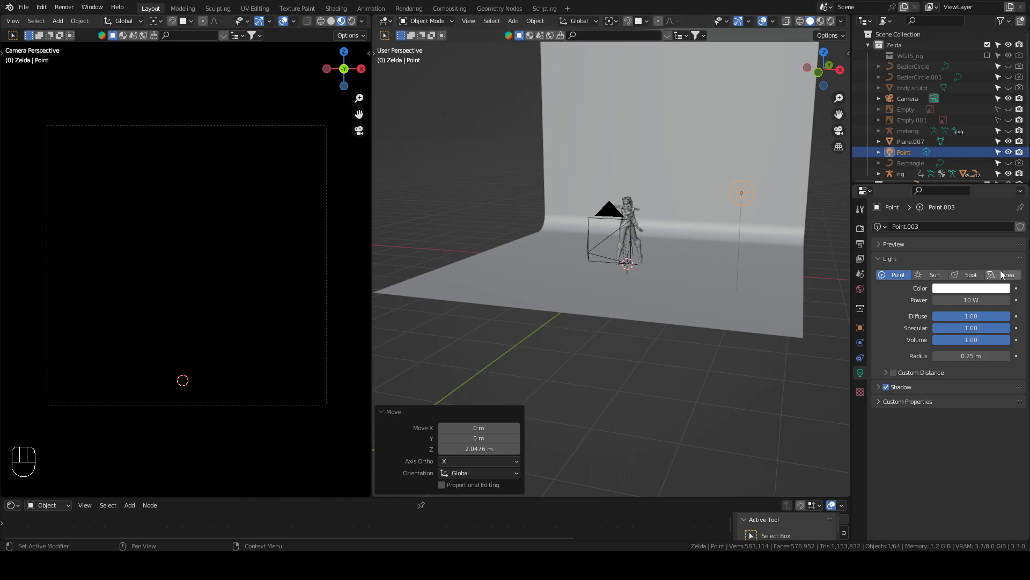
pyautogui.click(965, 302)
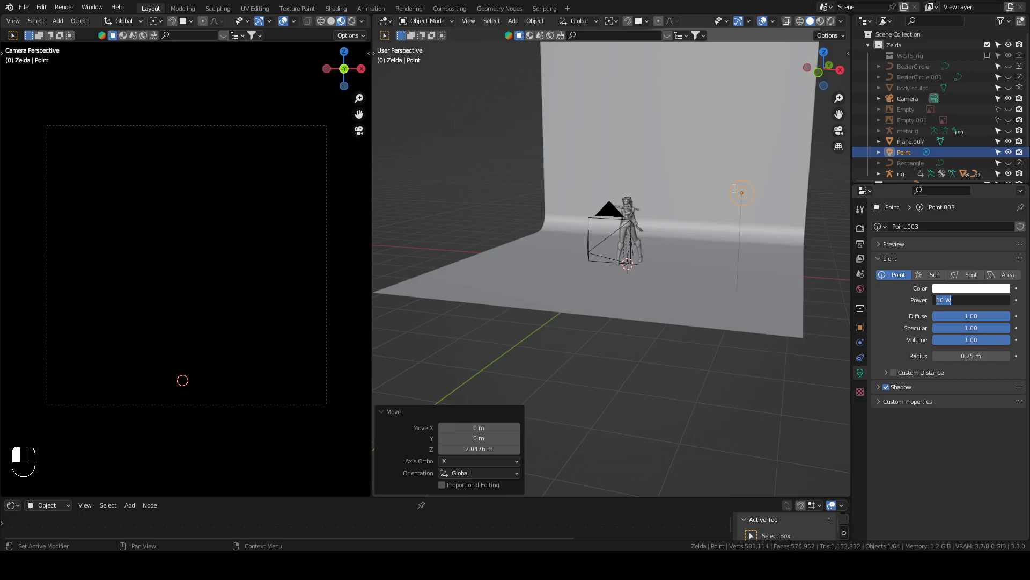
pyautogui.write('1000')
pyautogui.click(789, 310)
# Step: From above, shift the point light about 0.41 m in X and 0.07 m in Y
pyautogui.press('KP_7')
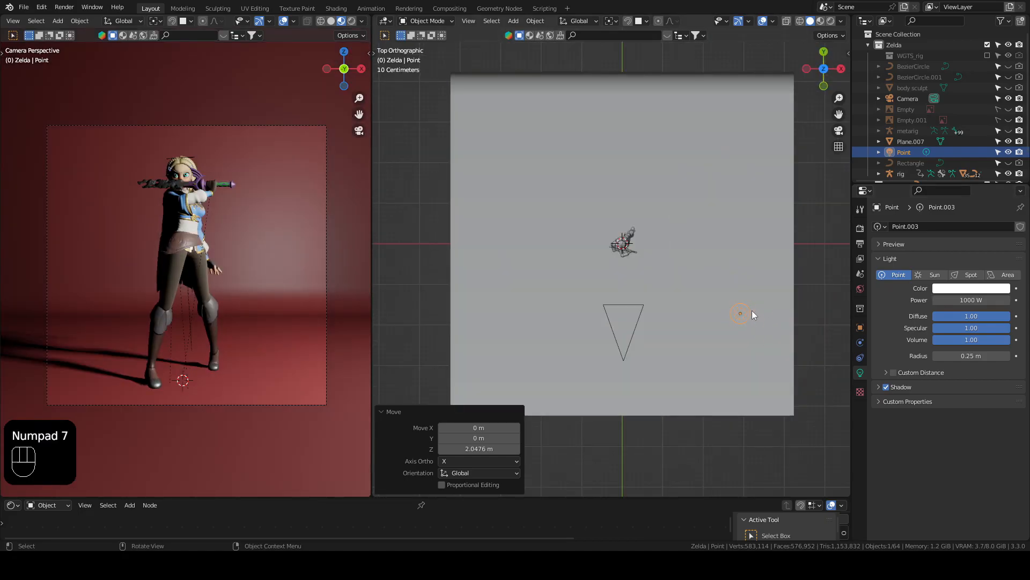
pyautogui.press('g')
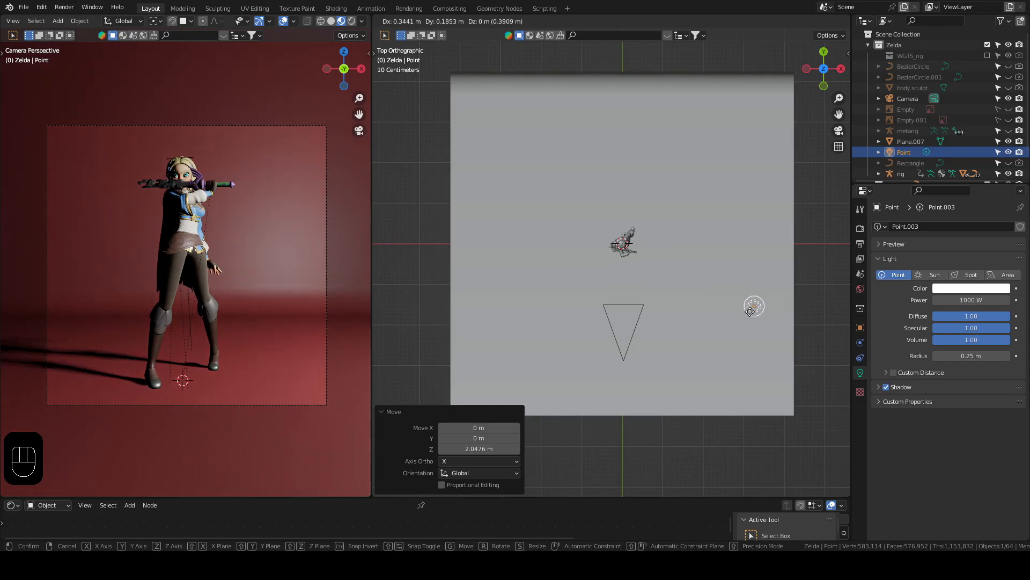
pyautogui.click(752, 317)
# Step: Try point light radii of 1.1 m, 0.21 m and 1.72 m on the character's shadows, and return the radius to 0.25 m
pyautogui.scroll(4, 185, 226)
pyautogui.scroll(1, 185, 226)
pyautogui.scroll(-3, 185, 226)
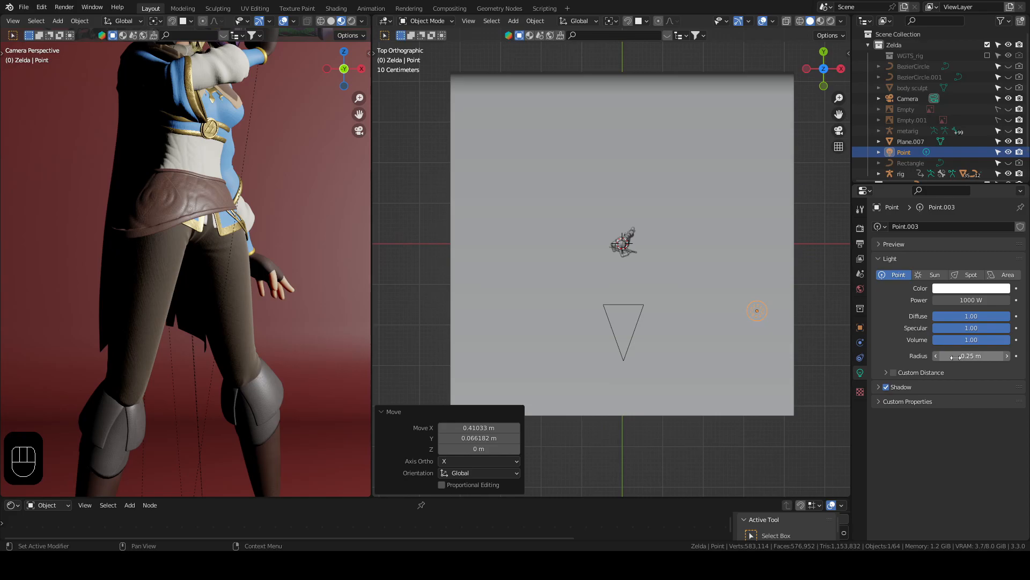
pyautogui.moveTo(961, 359); pyautogui.dragTo(995, 359)
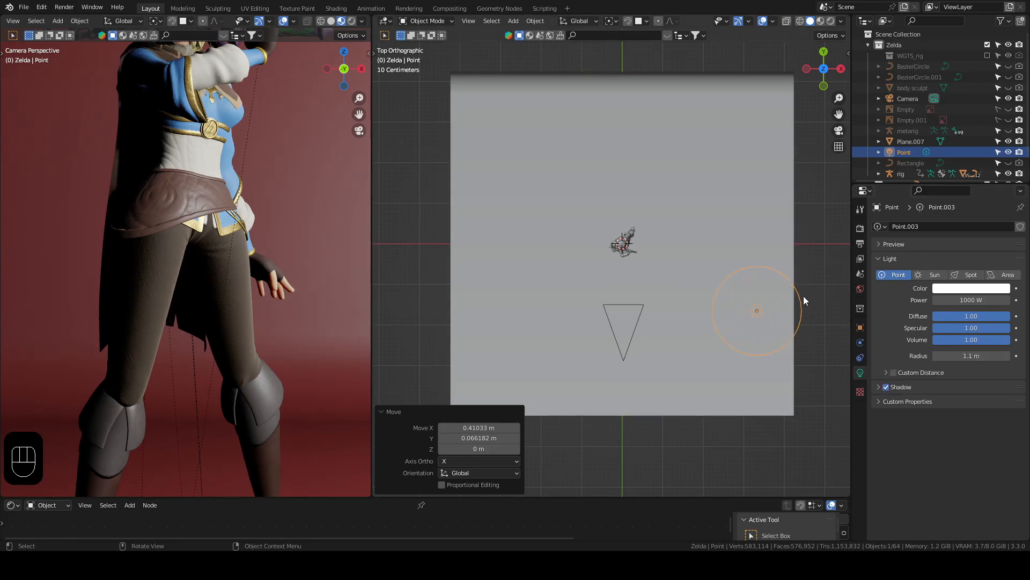
pyautogui.moveTo(965, 356)
pyautogui.mouseDown()
pyautogui.moveTo(1006, 356)
pyautogui.moveTo(896, 355)
pyautogui.moveTo(985, 356)
pyautogui.mouseUp()
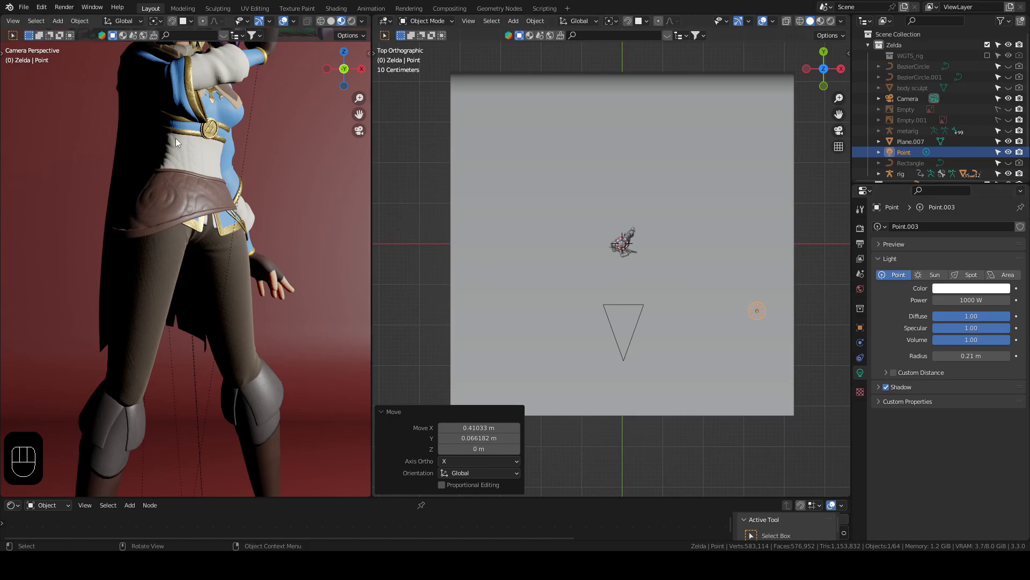
pyautogui.moveTo(961, 355); pyautogui.dragTo(1003, 355)
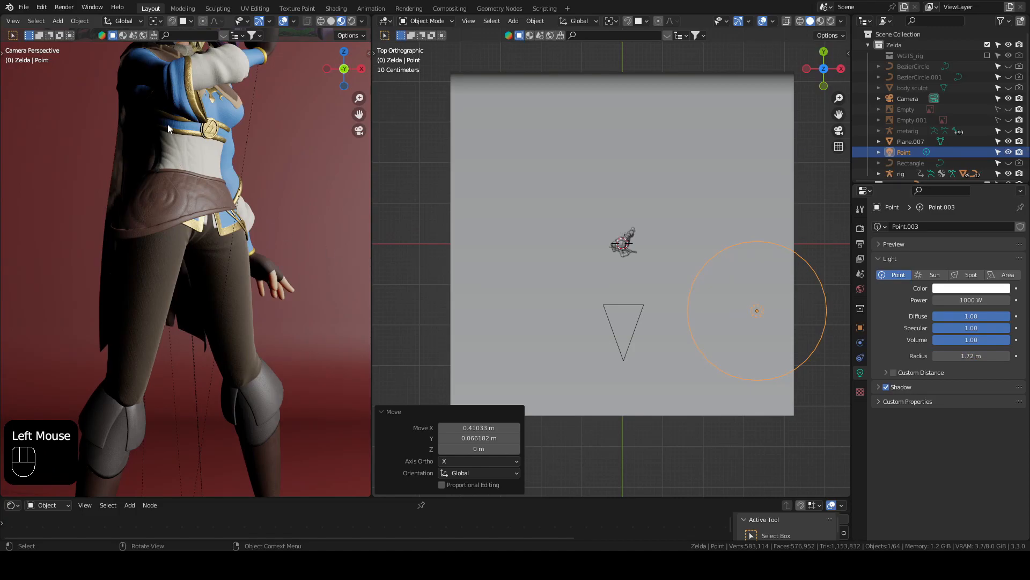
pyautogui.moveTo(966, 356); pyautogui.dragTo(923, 356)
# Step: Move the point light about 0.33 m in X and -0.23 m in Y, and from the front about -0.29 m in X and 1.00 m in Z
pyautogui.press('g')
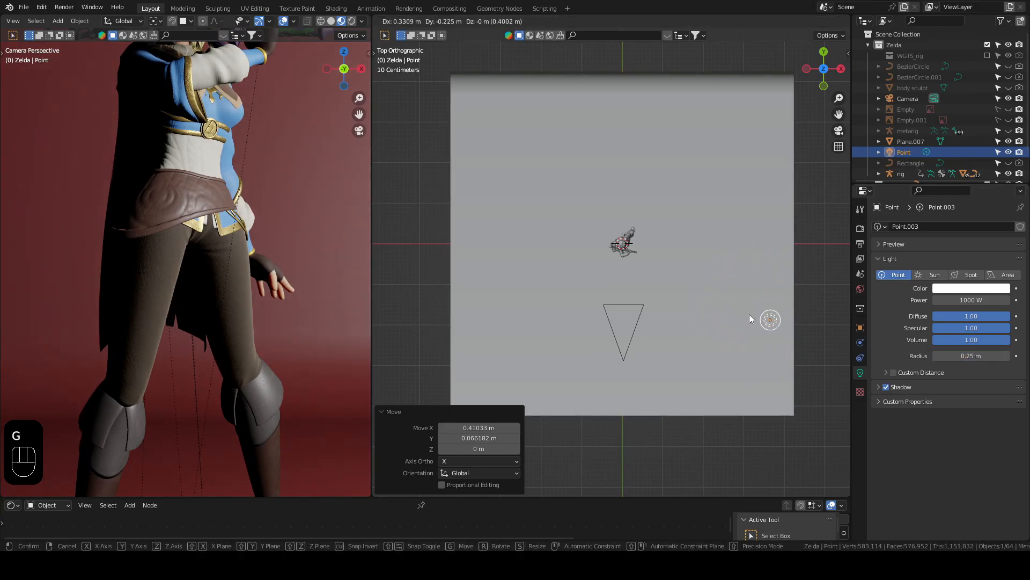
pyautogui.click(770, 320)
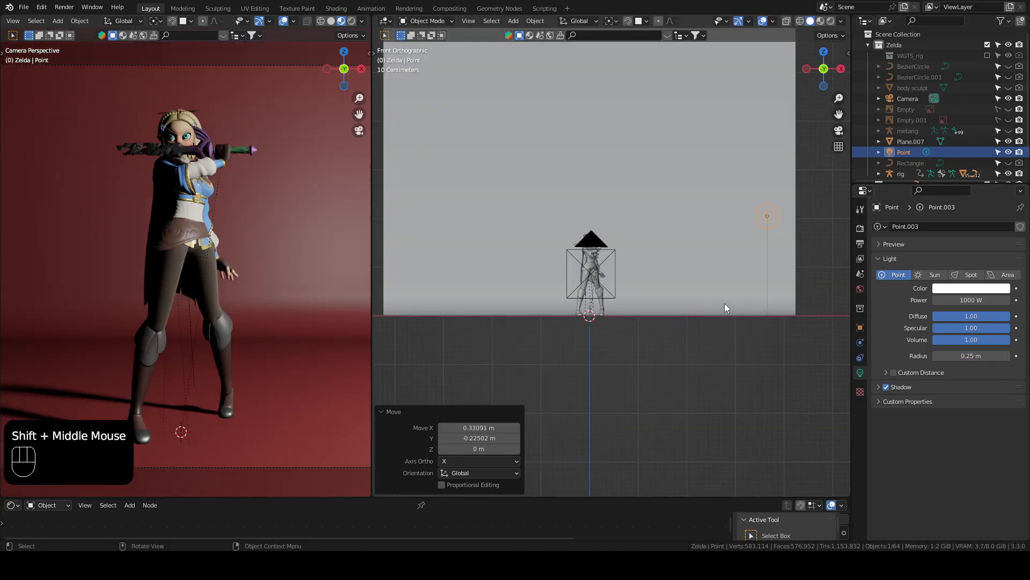
pyautogui.press('g')
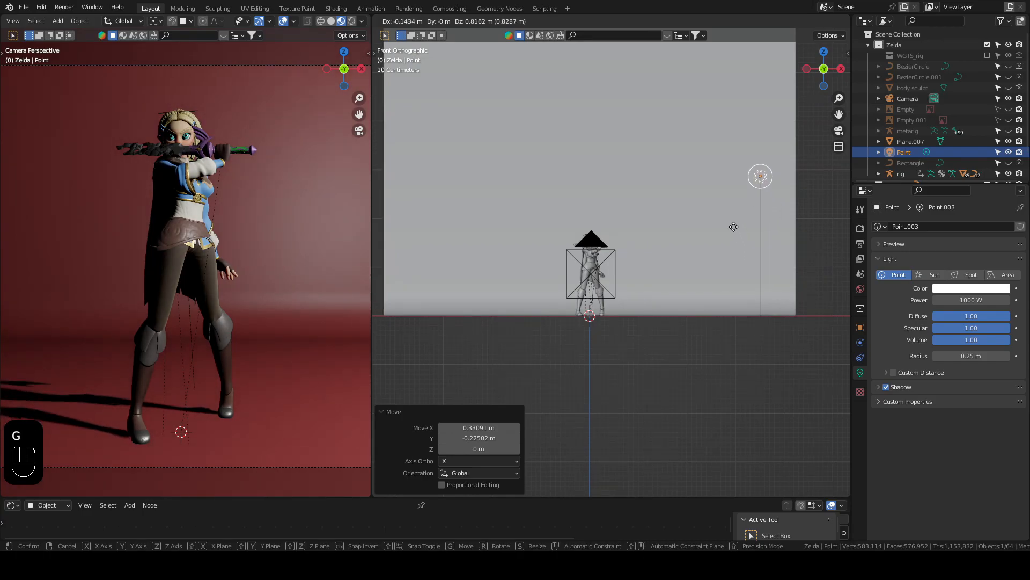
pyautogui.click(729, 221)
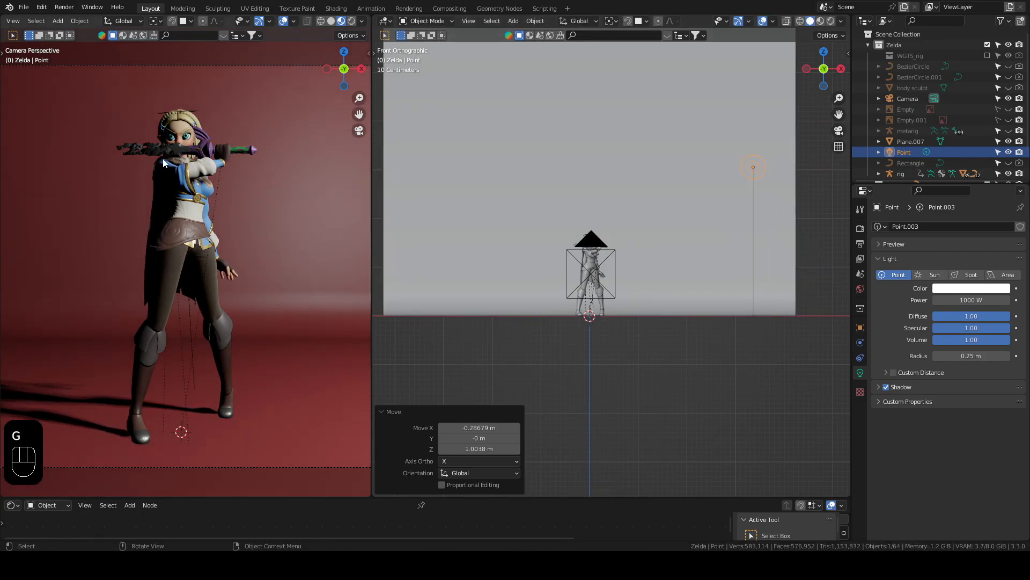
# Step: Duplicate the point light and place the copy on the character's other side, about -6.39 m in X and -2.29 m in Z
pyautogui.click(758, 166)
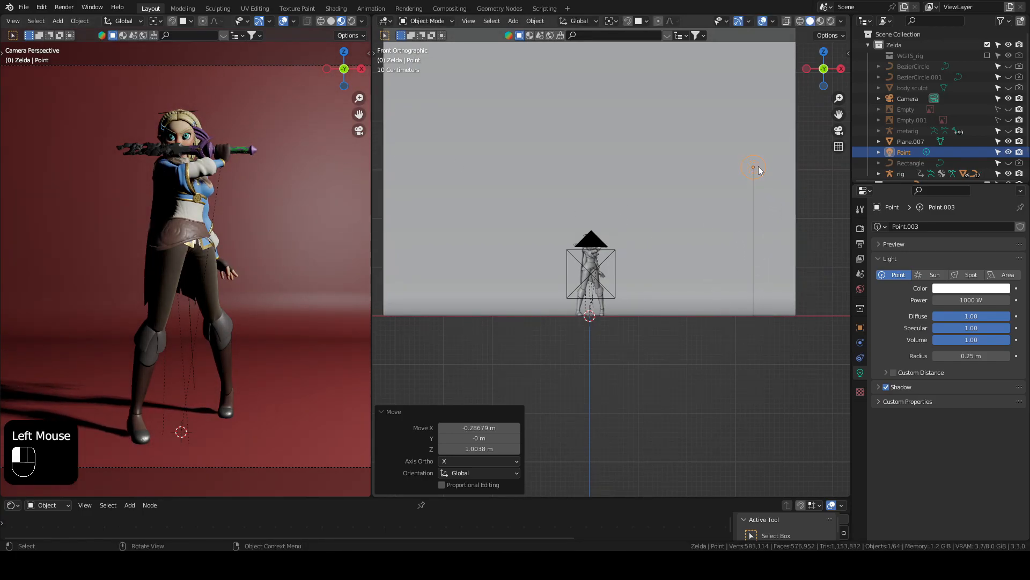
pyautogui.hotkey('shift', 'd')
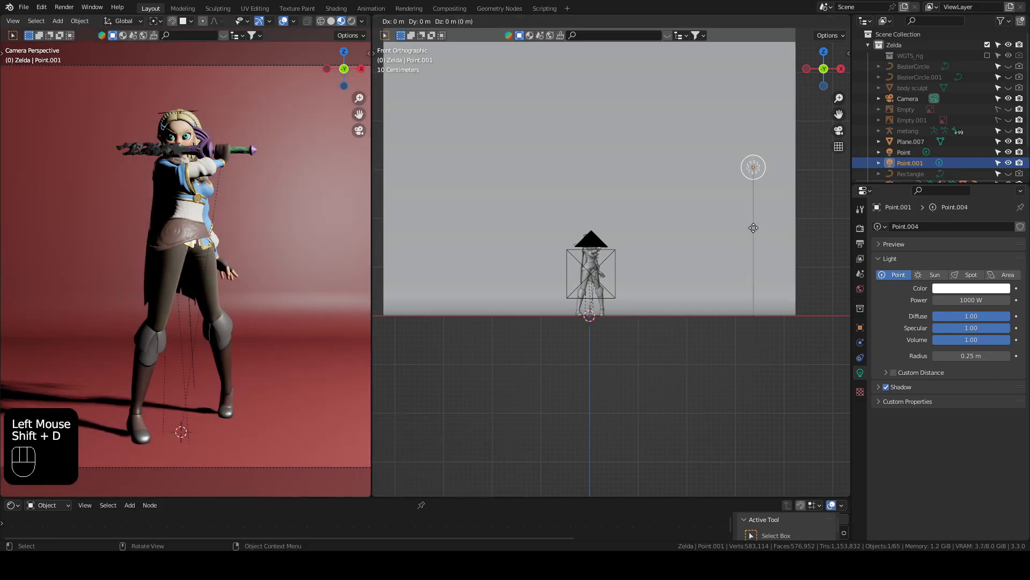
pyautogui.click(443, 340)
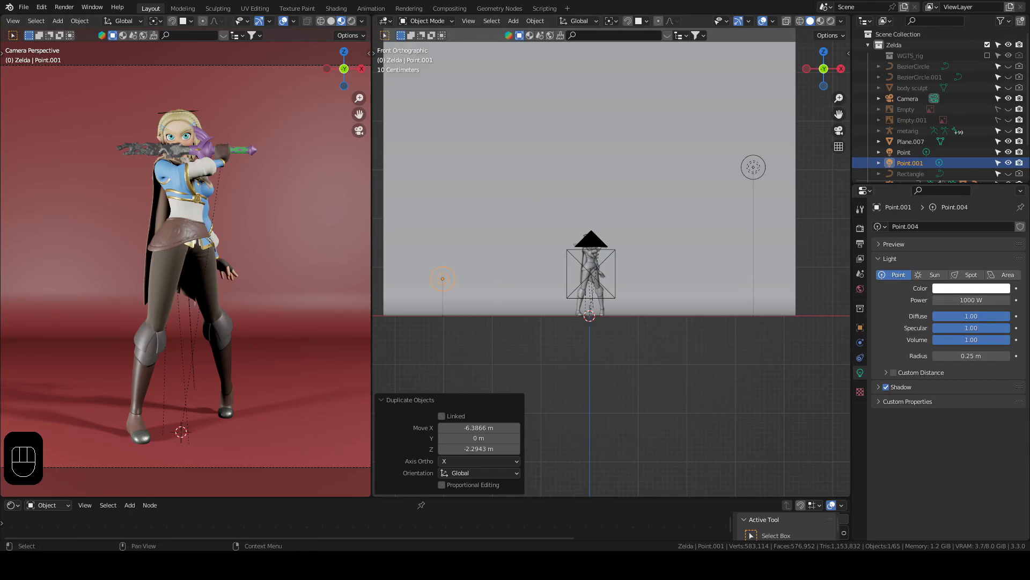
# Step: Set the duplicated light's power to 500 W and its color to light pink with hue 0.015, saturation 0.482 and value 0.955
pyautogui.click(977, 299)
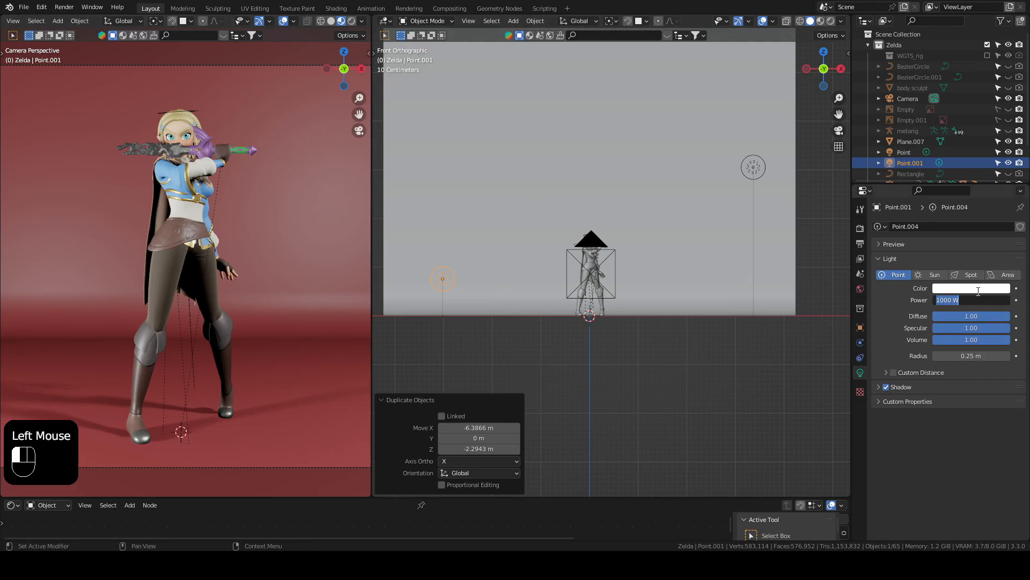
pyautogui.write('500')
pyautogui.press('Return')
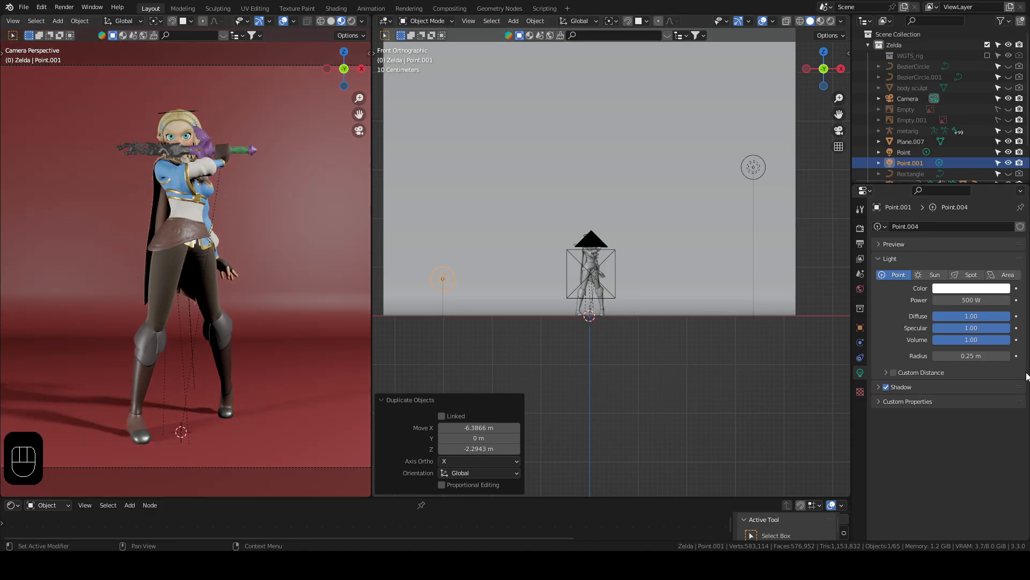
pyautogui.click(959, 290)
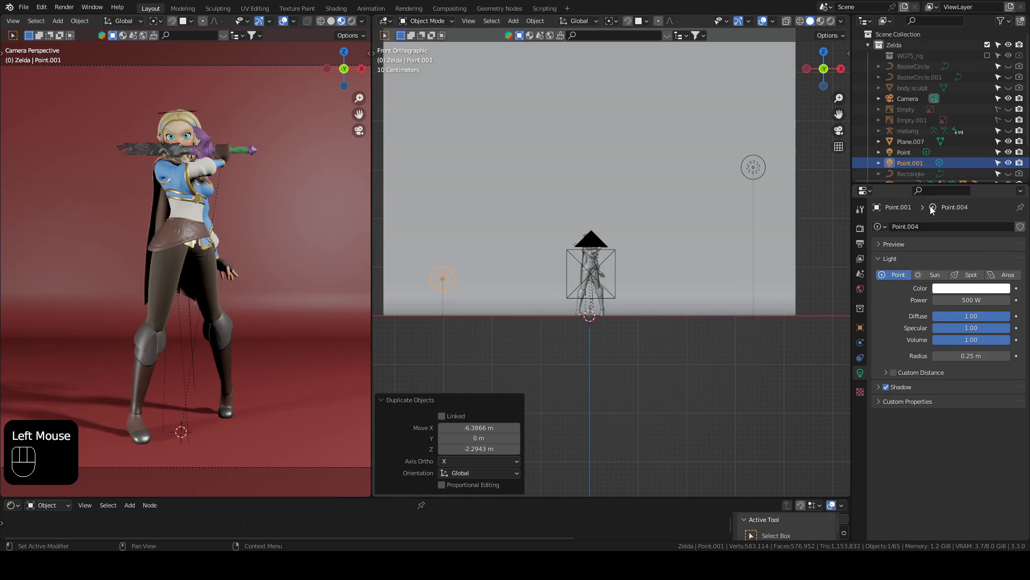
pyautogui.click(966, 288)
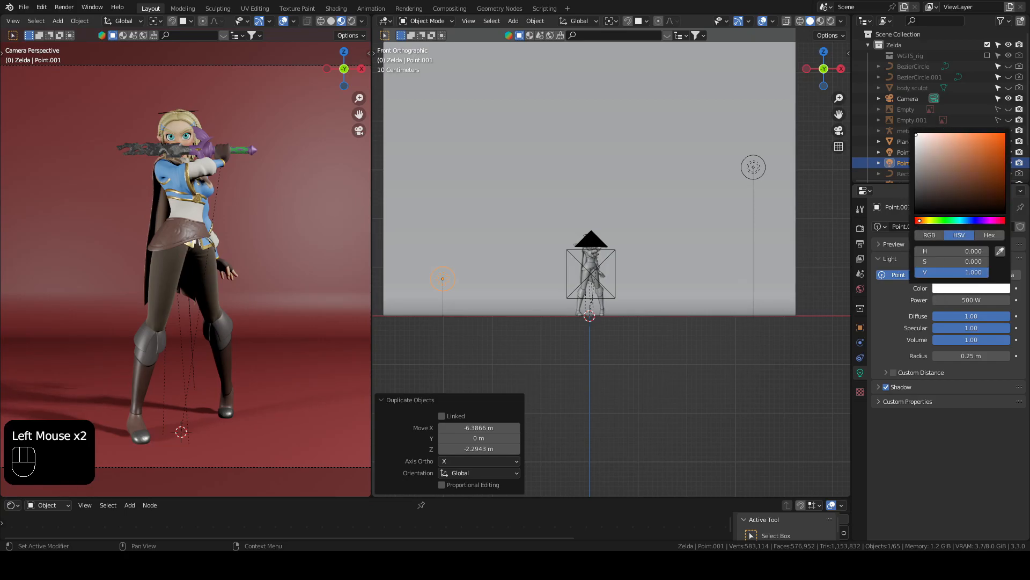
pyautogui.click(936, 136)
pyautogui.moveTo(935, 136); pyautogui.dragTo(938, 135)
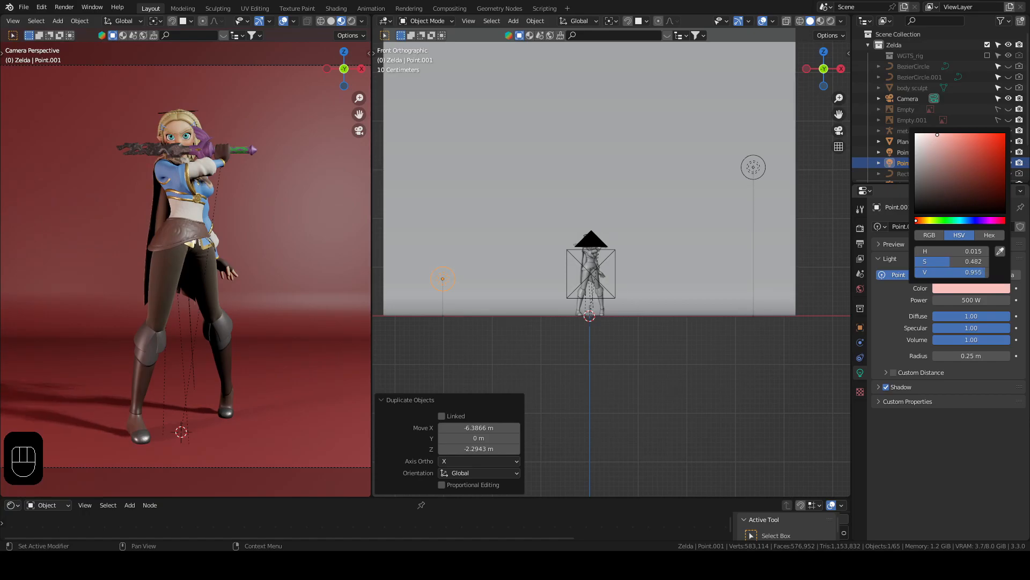
# Step: Increase the pink fill light's radius to 1.35 m
pyautogui.press('KP_0')
pyautogui.keyDown('shift'); pyautogui.moveTo(236, 274); pyautogui.dragTo(273, 275, button='middle'); pyautogui.keyUp('shift')
pyautogui.moveTo(961, 356); pyautogui.dragTo(990, 355)
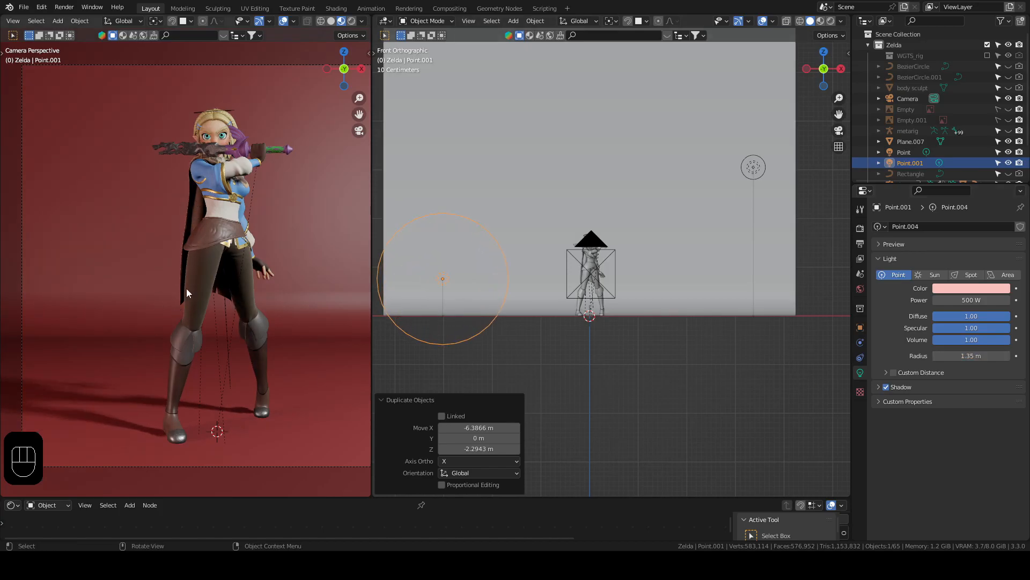
# Step: Duplicate the 1000 W white point light and place the copy behind the character's head, lowering it about 1.39 m from the front
pyautogui.moveTo(728, 307); pyautogui.dragTo(665, 240, button='middle')
pyautogui.press('KP_7')
pyautogui.scroll(-1, 664, 245)
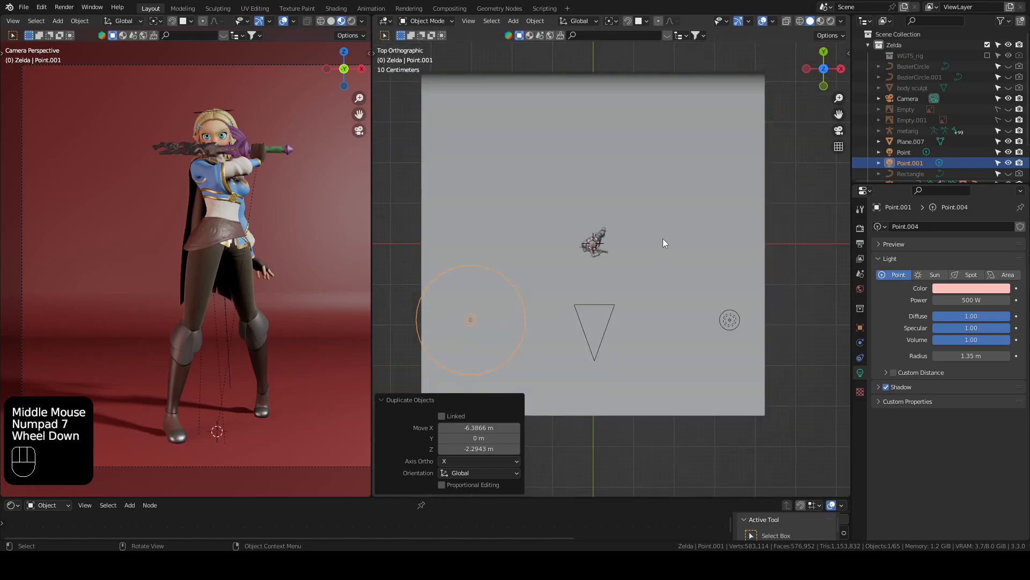
pyautogui.click(729, 321)
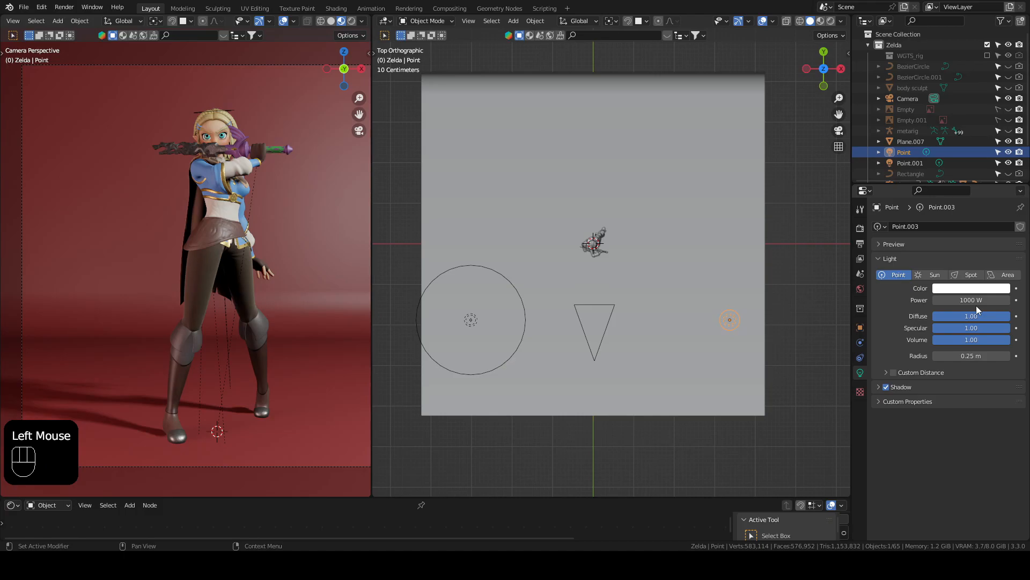
pyautogui.hotkey('shift', 'd')
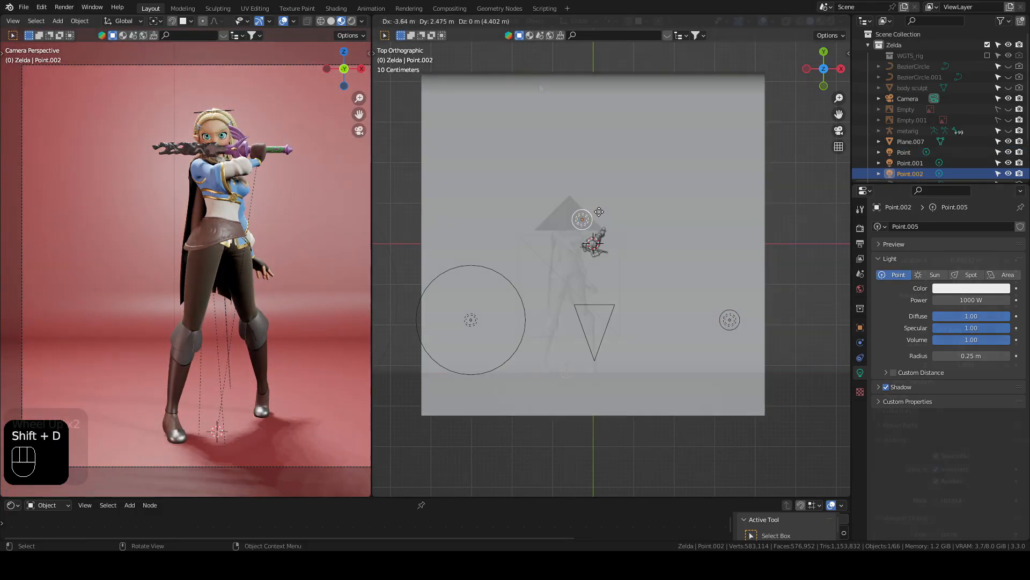
pyautogui.press('g')
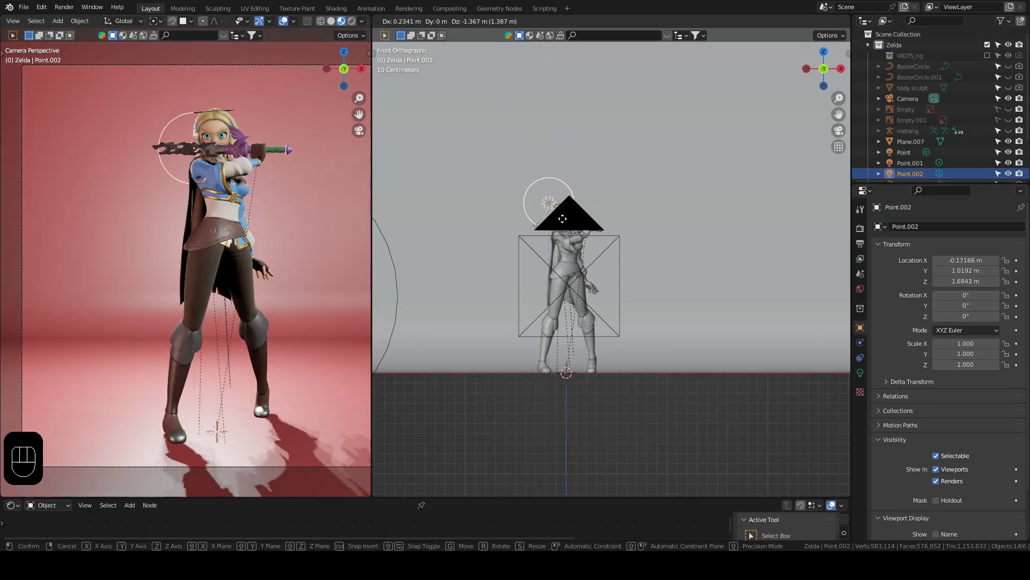
# Step: Increase the back light's radius to 0.93 m to soften the rim lighting around the character's head
pyautogui.scroll(3, 225, 125)
pyautogui.keyDown('shift'); pyautogui.moveTo(212, 111); pyautogui.dragTo(185, 277, button='middle'); pyautogui.keyUp('shift')
pyautogui.scroll(2, 185, 201)
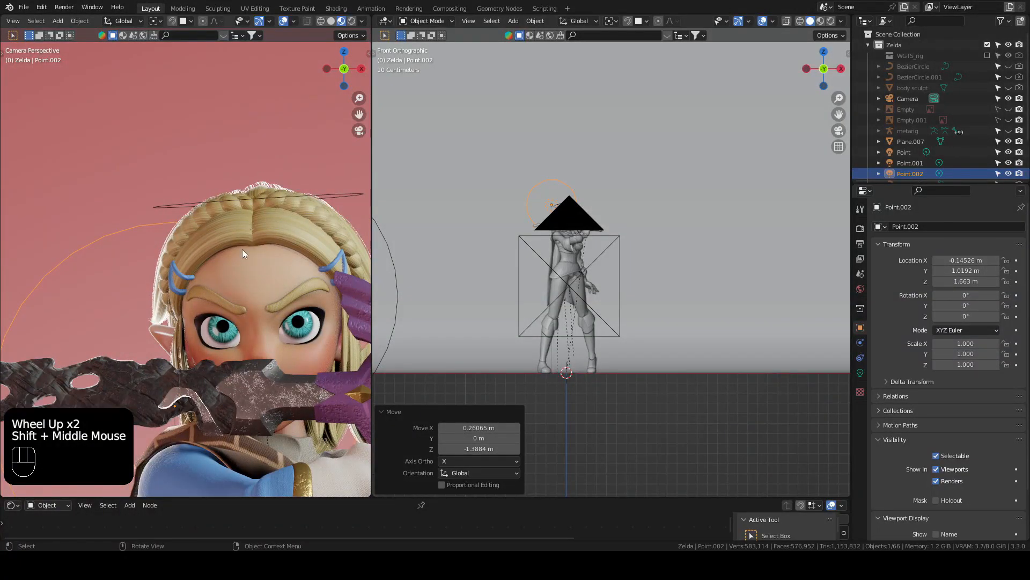
pyautogui.scroll(-4, 240, 248)
pyautogui.keyDown('shift'); pyautogui.moveTo(234, 247); pyautogui.dragTo(235, 239, button='middle'); pyautogui.keyUp('shift')
pyautogui.scroll(-1, 610, 264)
pyautogui.click(860, 373)
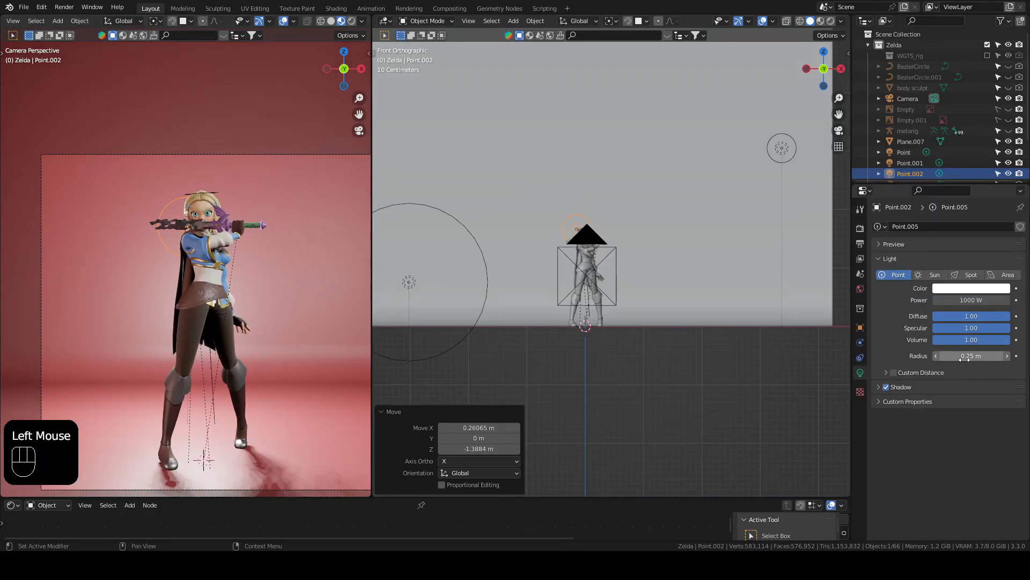
pyautogui.moveTo(964, 358)
pyautogui.mouseDown()
pyautogui.moveTo(1003, 359)
pyautogui.moveTo(975, 358)
pyautogui.mouseUp()
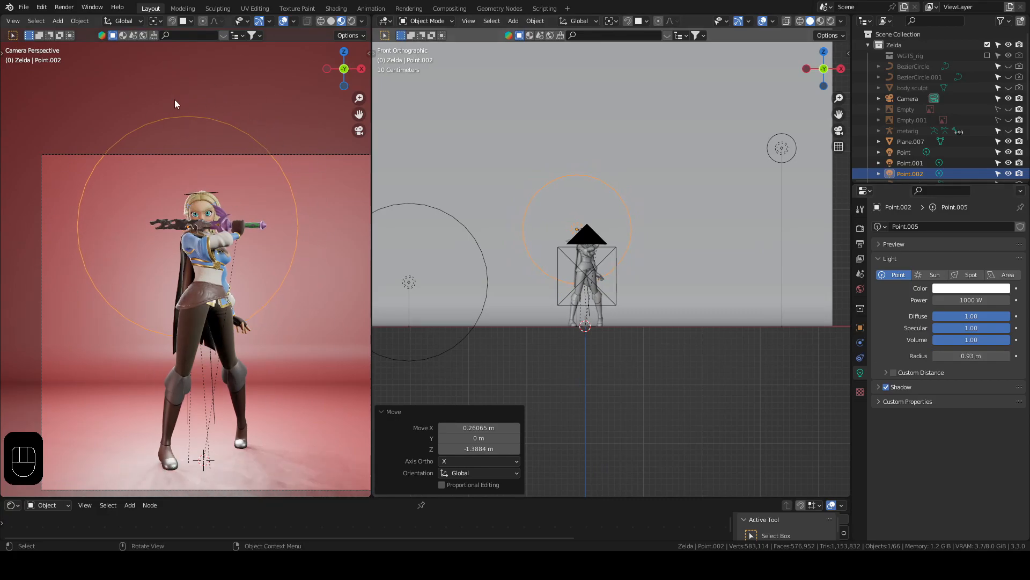
pyautogui.scroll(4, 183, 108)
pyautogui.scroll(-4, 183, 109)
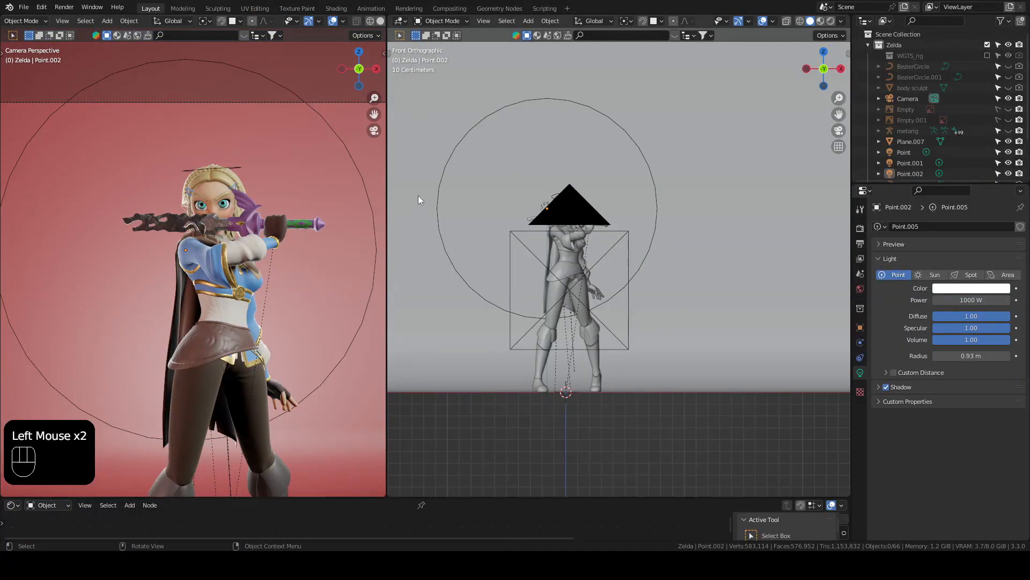
# Step: Color the back light light cyan with hue 0.537, saturation 0.675 and value 1.000
pyautogui.click(474, 126)
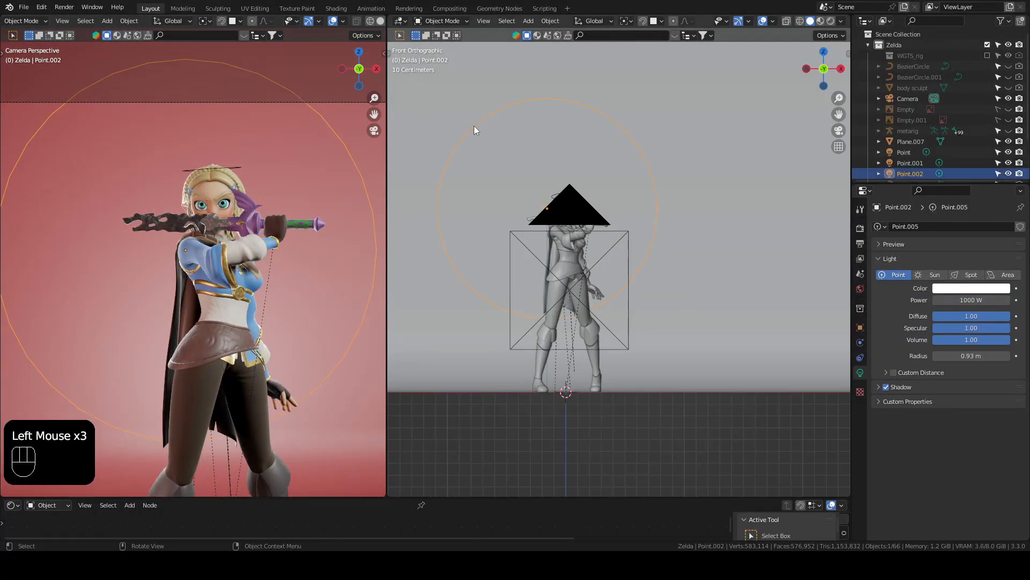
pyautogui.click(960, 289)
pyautogui.moveTo(955, 220); pyautogui.dragTo(963, 220)
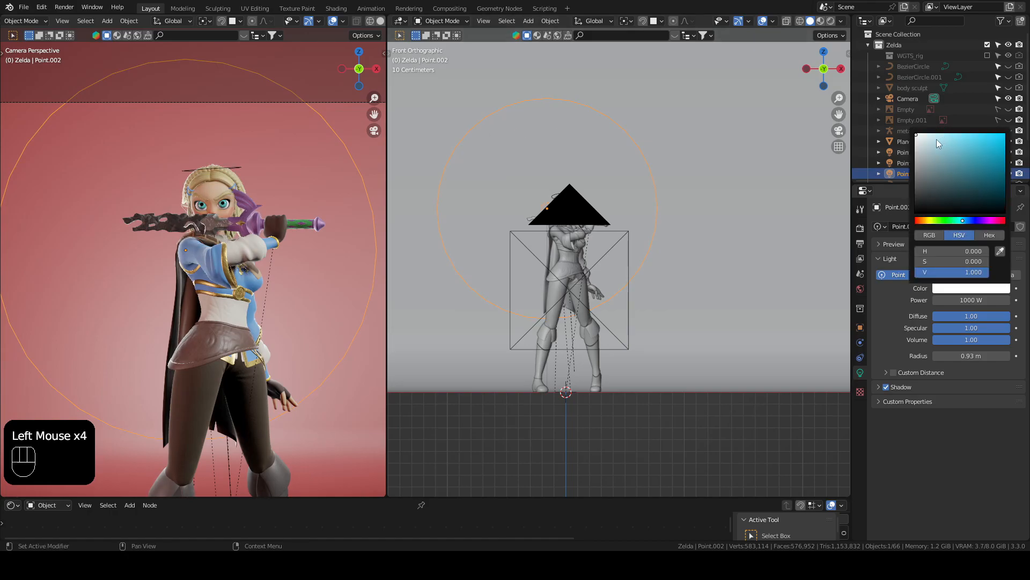
pyautogui.moveTo(932, 135); pyautogui.dragTo(950, 136)
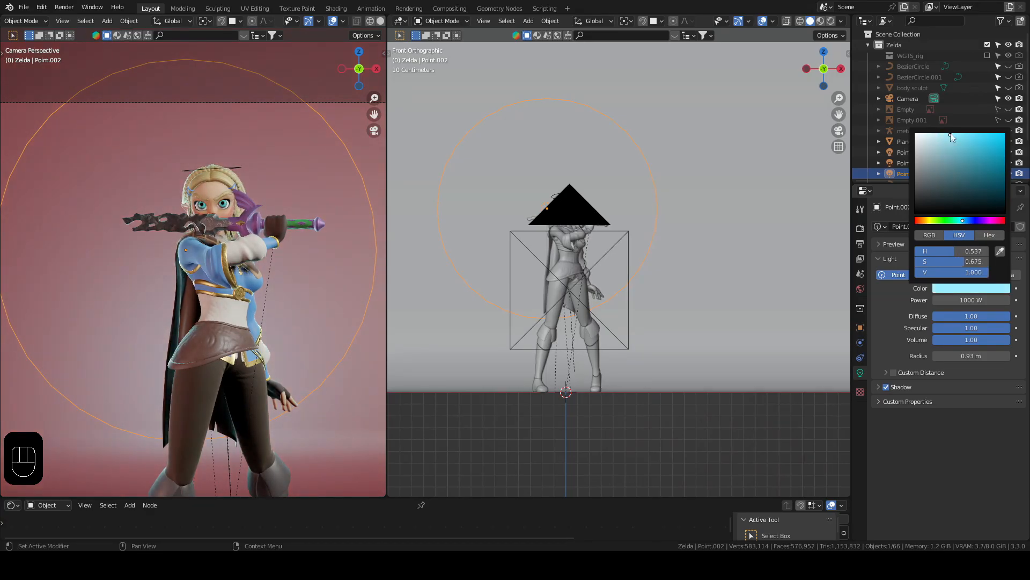
pyautogui.scroll(2, 274, 117)
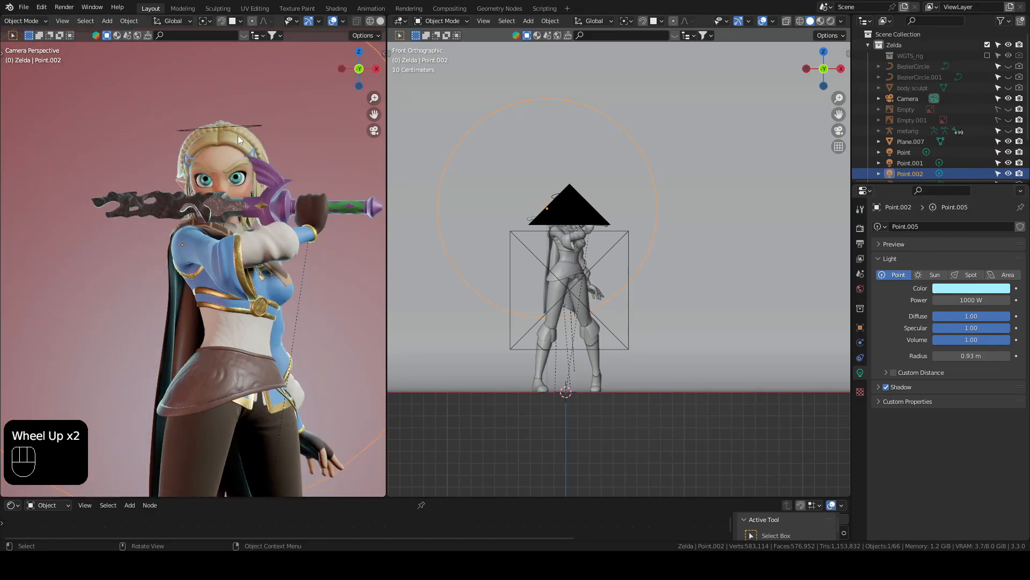
pyautogui.scroll(-2, 216, 322)
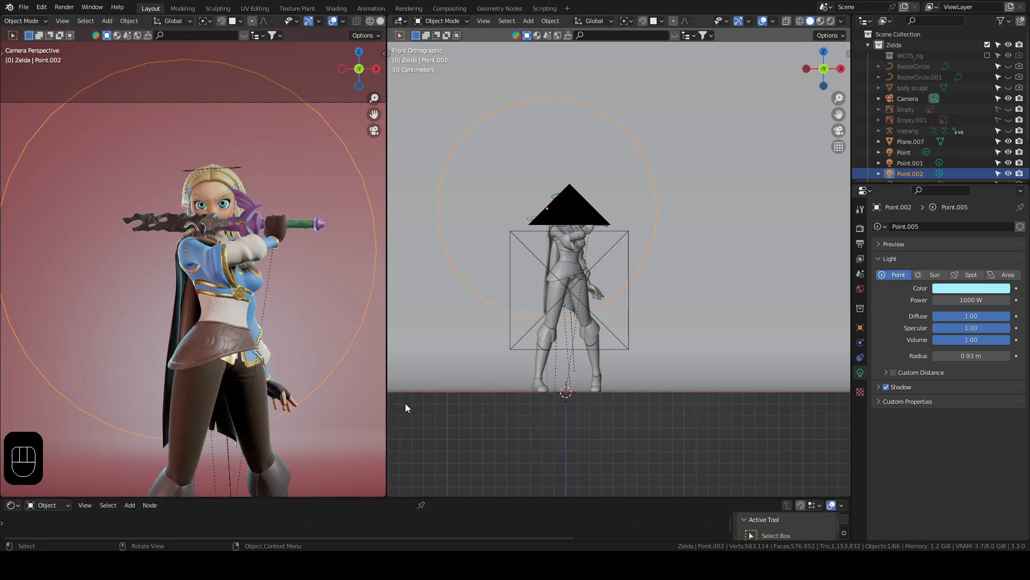
# Step: Examine the arrangement of the three point lights and camera around the character and backdrop from several angles
pyautogui.scroll(-3, 451, 380)
pyautogui.keyDown('shift'); pyautogui.moveTo(525, 363); pyautogui.dragTo(580, 306, button='middle'); pyautogui.keyUp('shift')
pyautogui.moveTo(580, 306); pyautogui.dragTo(603, 322, button='middle')
pyautogui.scroll(-2, 634, 244)
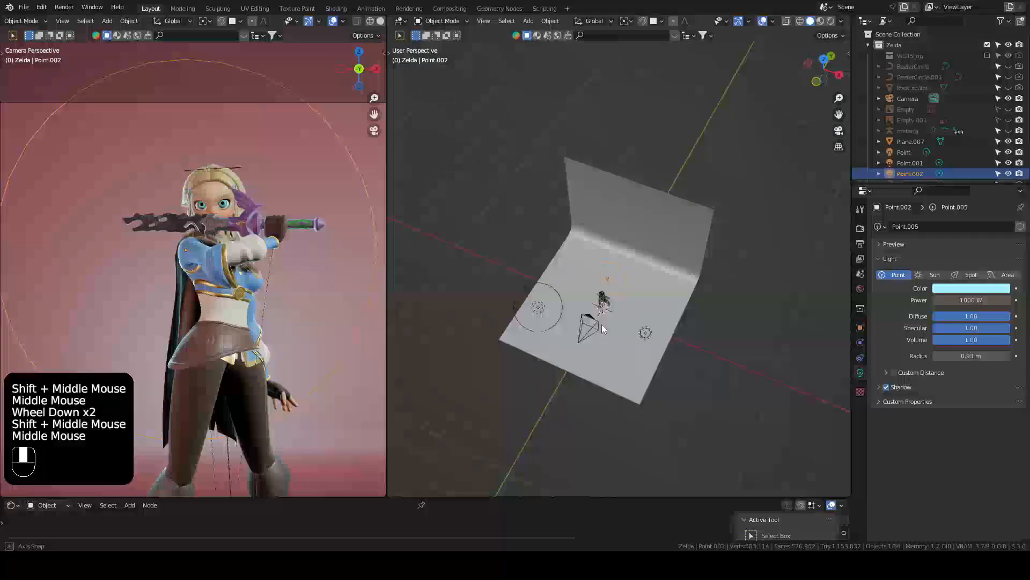
pyautogui.scroll(2, 622, 289)
pyautogui.keyDown('shift'); pyautogui.moveTo(622, 289); pyautogui.dragTo(623, 256, button='middle'); pyautogui.keyUp('shift')
pyautogui.keyDown('alt'); pyautogui.middleClick(592, 272); pyautogui.keyUp('alt')
pyautogui.scroll(-2, 601, 297)
pyautogui.keyDown('shift'); pyautogui.moveTo(600, 298); pyautogui.dragTo(633, 278, button='middle'); pyautogui.keyUp('shift')
pyautogui.scroll(2, 603, 269)
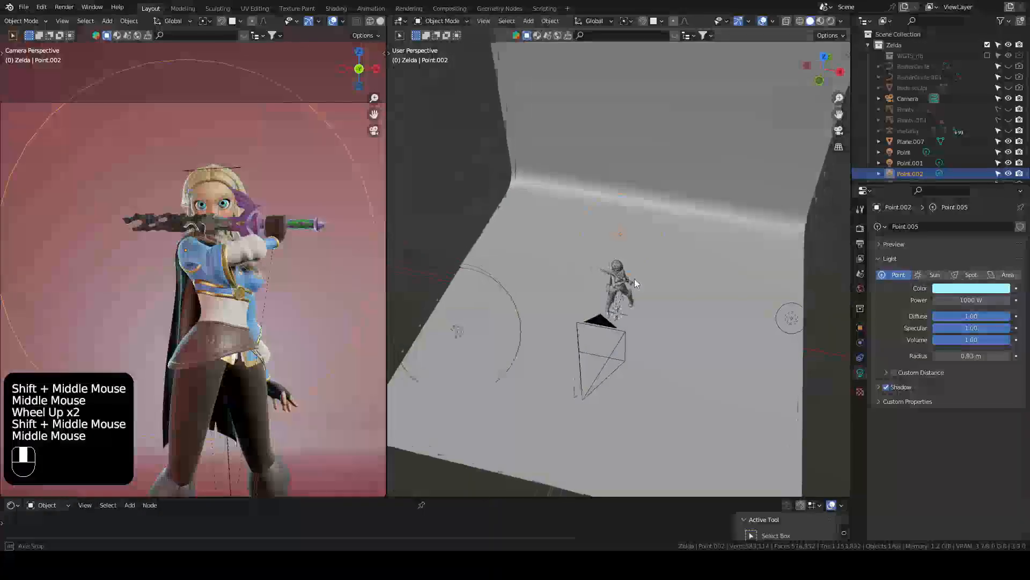
# Step: Join the two 3D viewports into one large camera view with the whole frame visible
pyautogui.moveTo(387, 221); pyautogui.dragTo(392, 221)
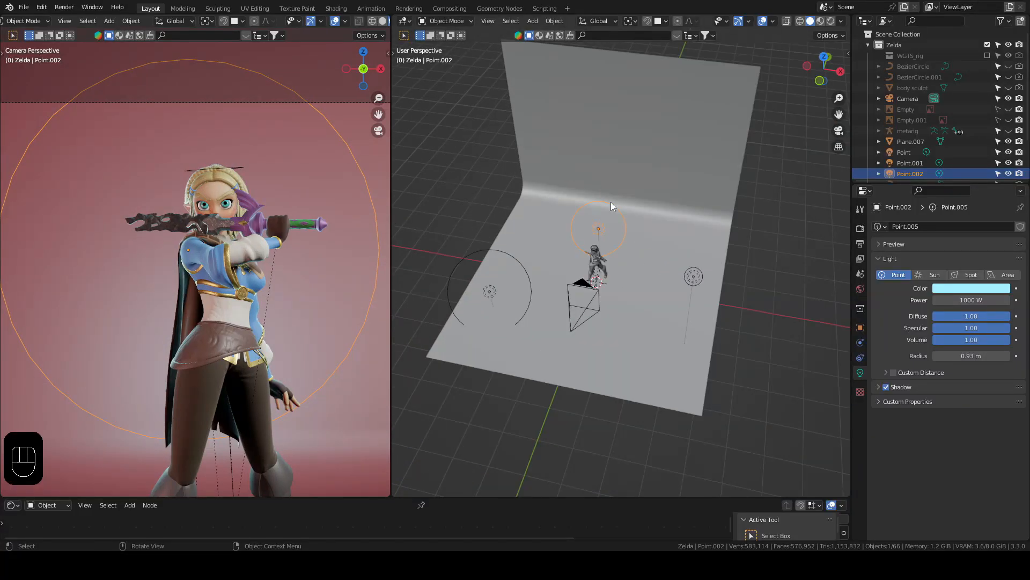
pyautogui.click(390, 17)
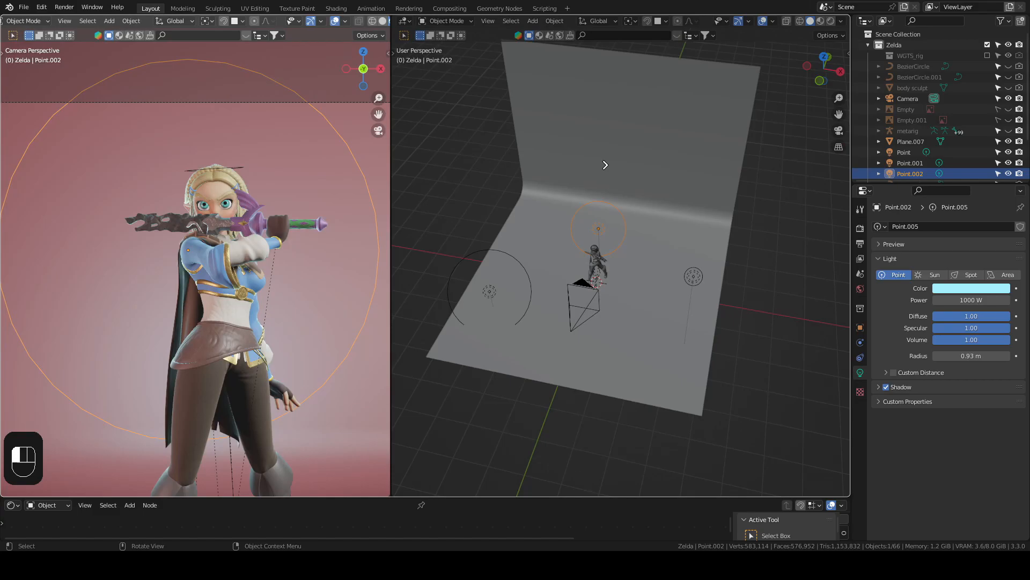
pyautogui.moveTo(605, 164); pyautogui.dragTo(604, 165)
pyautogui.scroll(-5, 555, 269)
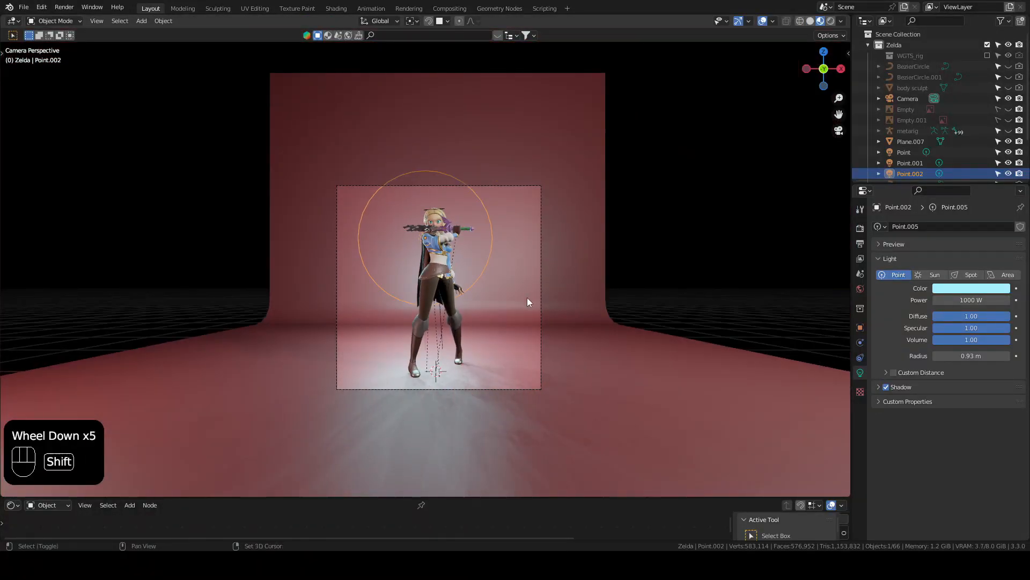
pyautogui.keyDown('shift'); pyautogui.moveTo(528, 298); pyautogui.dragTo(515, 185, button='middle'); pyautogui.keyUp('shift')
pyautogui.scroll(2, 546, 192)
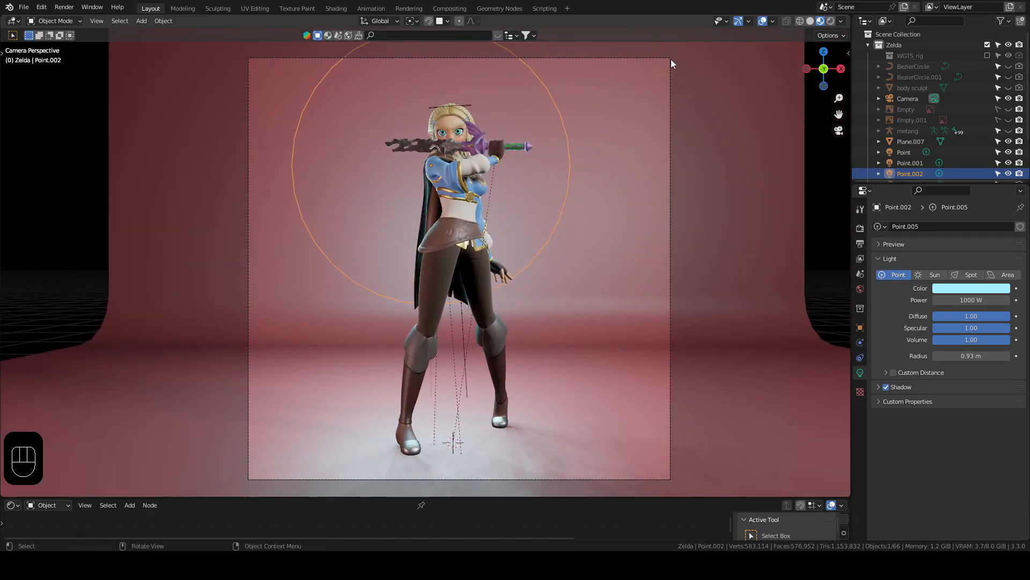
# Step: Select the camera and check its lens settings against the framing of the character
pyautogui.click(671, 63)
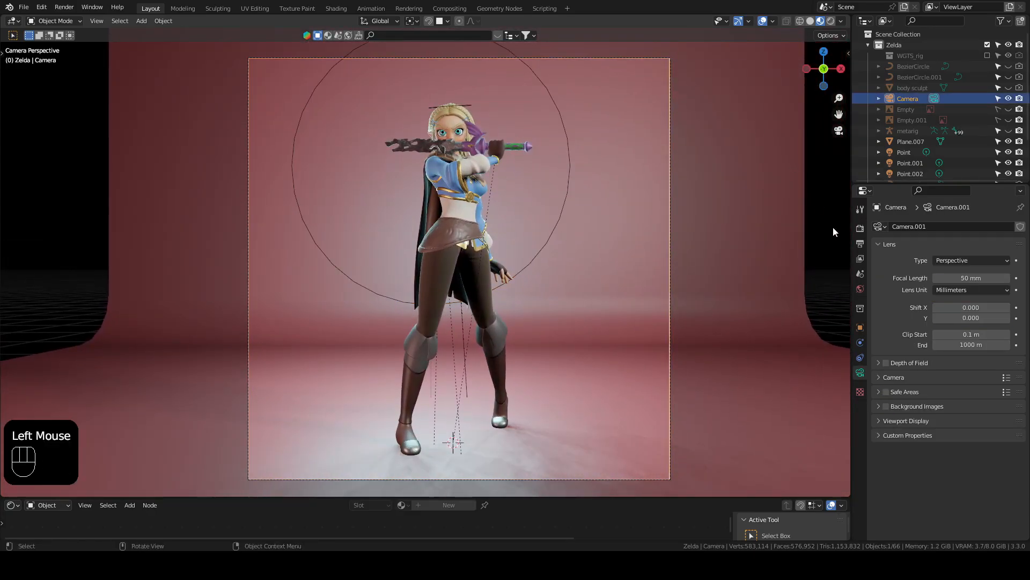
pyautogui.click(862, 373)
pyautogui.scroll(2, 945, 260)
pyautogui.scroll(-1, 945, 260)
pyautogui.keyDown('shift'); pyautogui.moveTo(751, 260); pyautogui.dragTo(728, 260, button='middle'); pyautogui.keyUp('shift')
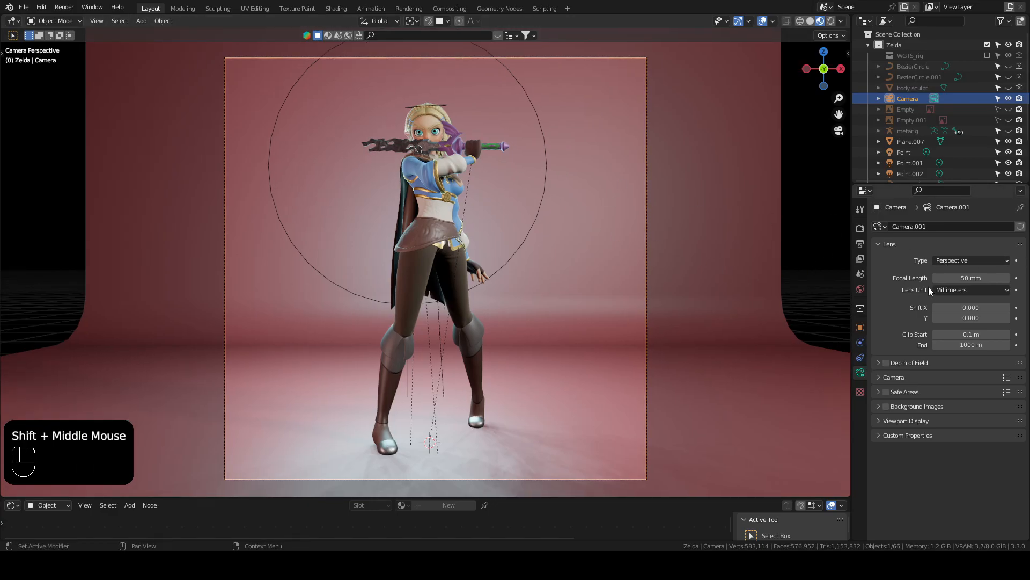
pyautogui.scroll(-1, 225, 201)
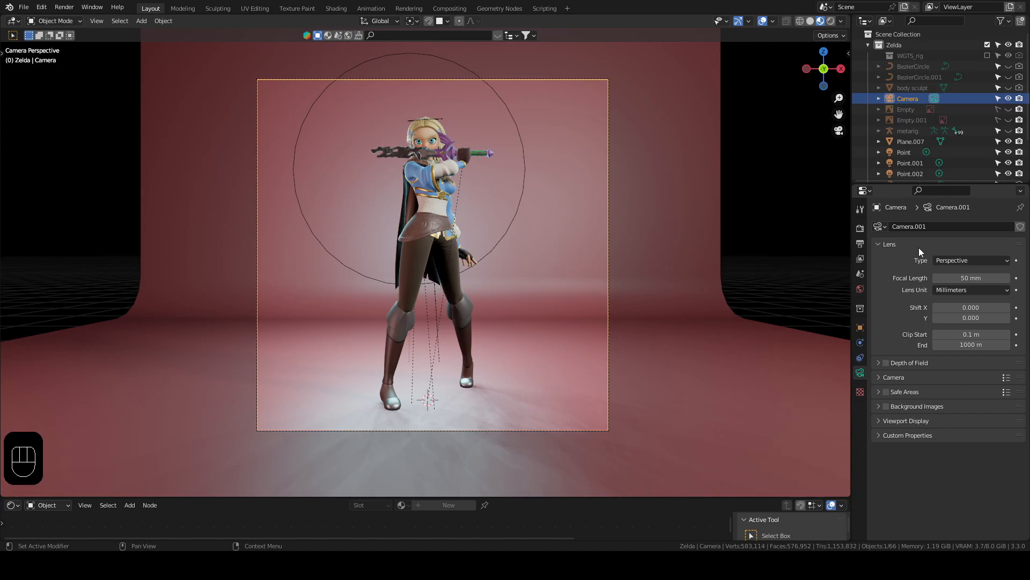
pyautogui.tripleClick(793, 252)
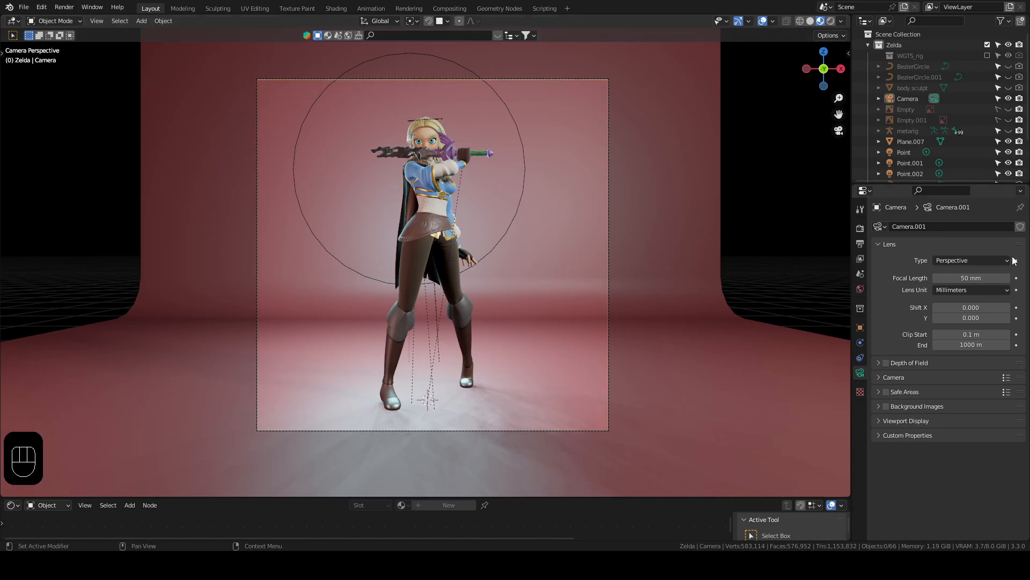
# Step: Try a portrait frame with a vertical render resolution of 1920 px and restore it to 1080 px
pyautogui.click(861, 245)
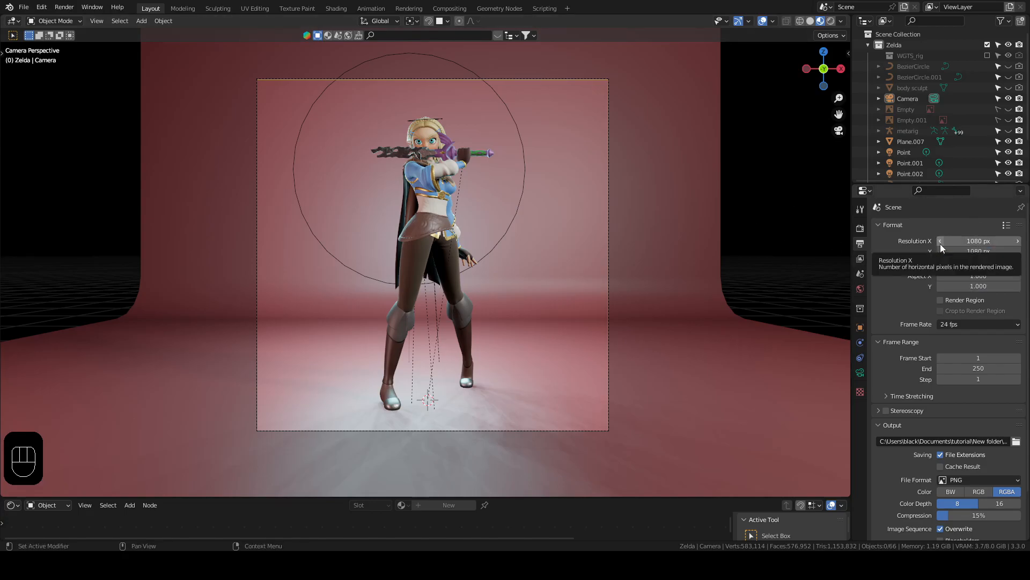
pyautogui.click(990, 251)
pyautogui.write('1920')
pyautogui.press('Return')
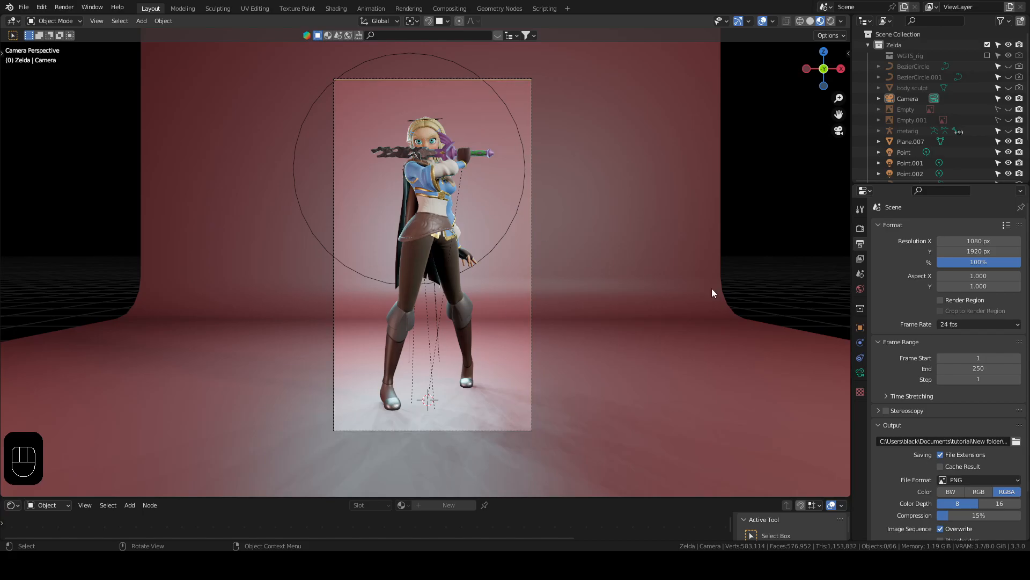
pyautogui.click(999, 251)
pyautogui.write('1080')
pyautogui.press('Return')
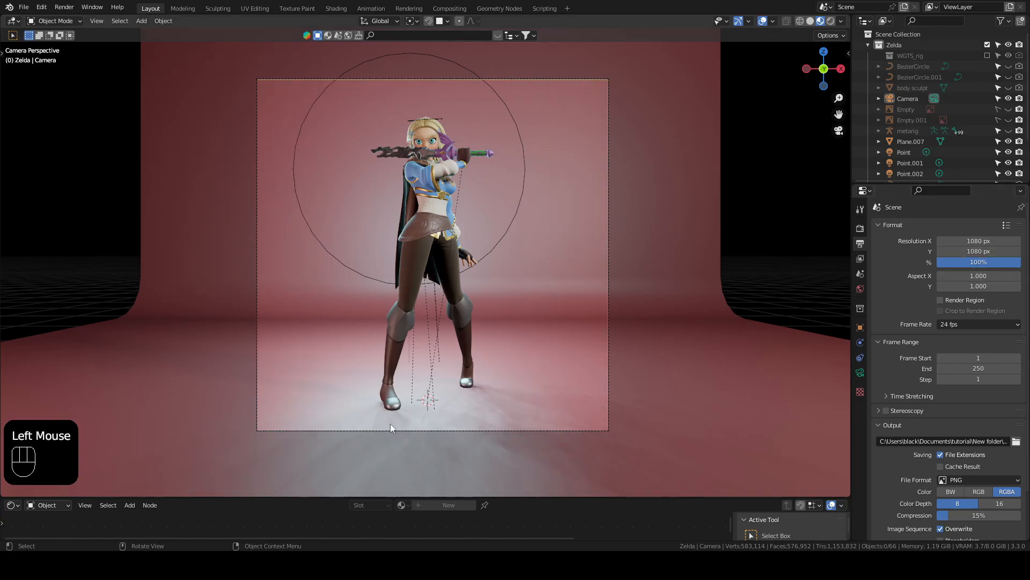
# Step: Show the render settings and set the viewport to rendered shading with Scene Lights and Scene World enabled
pyautogui.keyDown('shift'); pyautogui.scroll(-3, 569, 225); pyautogui.keyUp('shift')
pyautogui.moveTo(573, 224)
pyautogui.mouseDown(button='middle')
pyautogui.moveTo(537, 240)
pyautogui.moveTo(527, 262)
pyautogui.moveTo(539, 232)
pyautogui.moveTo(563, 231)
pyautogui.mouseUp(button='middle')
pyautogui.scroll(-2, 529, 249)
pyautogui.click(859, 227)
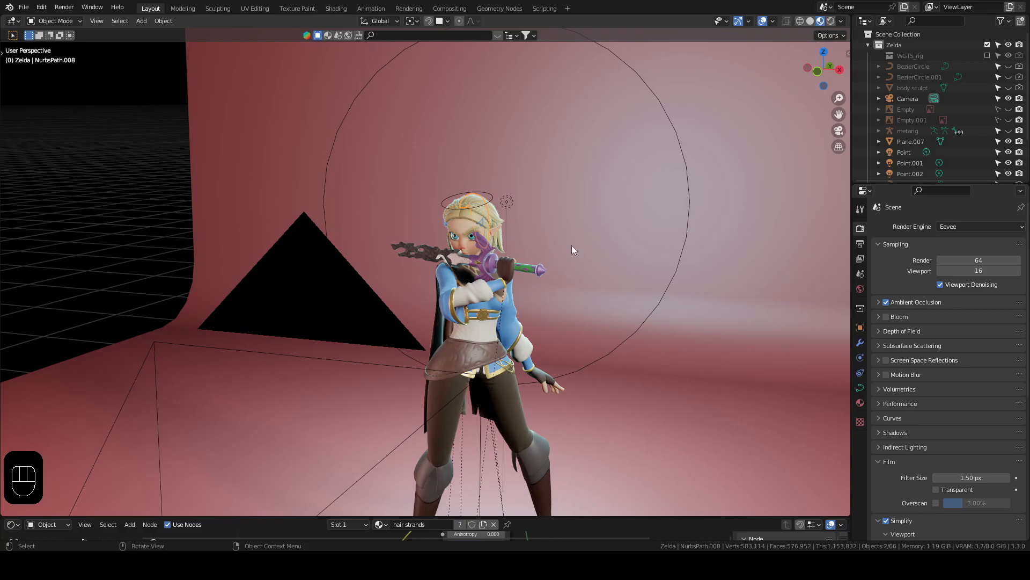
pyautogui.scroll(2, 572, 250)
pyautogui.click(831, 21)
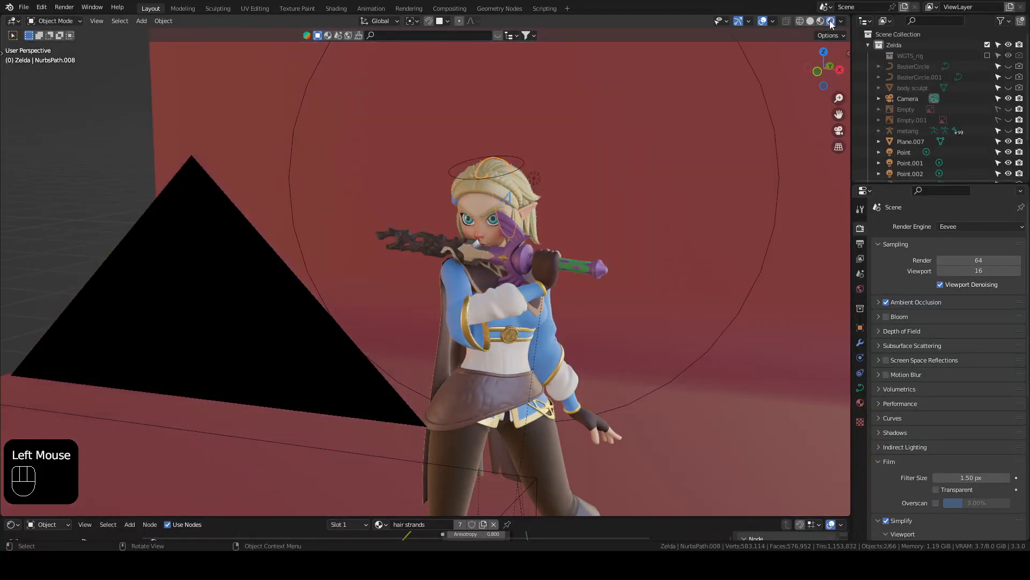
pyautogui.click(841, 22)
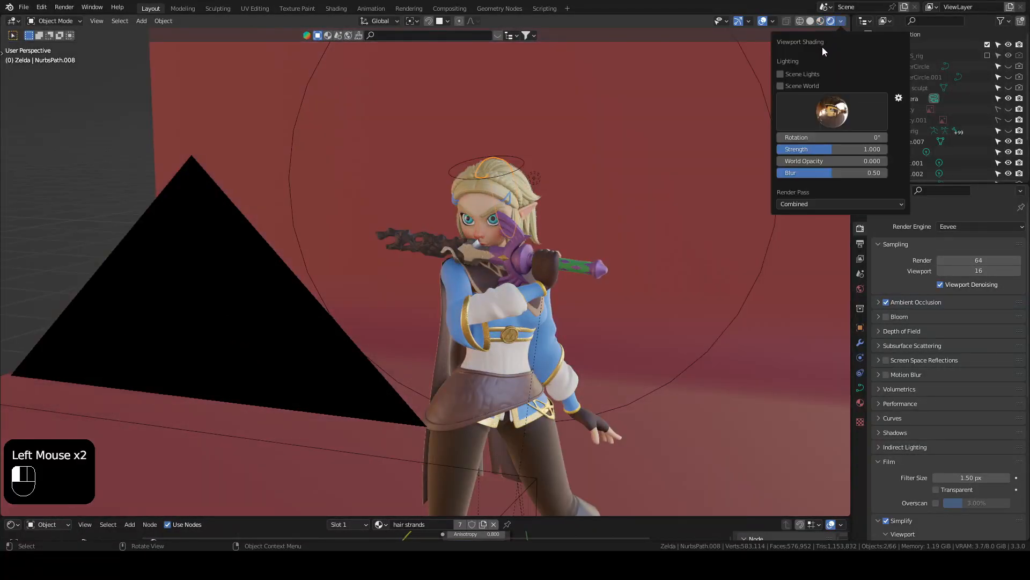
pyautogui.click(783, 85)
pyautogui.click(781, 85)
# Step: Switch the render engine to Cycles and inspect the character's face and hair up close
pyautogui.moveTo(568, 306)
pyautogui.keyDown('shift'); pyautogui.mouseDown(button='middle')
pyautogui.moveTo(555, 320)
pyautogui.moveTo(549, 278)
pyautogui.mouseUp(button='middle'); pyautogui.keyUp('shift')
pyautogui.keyDown('alt'); pyautogui.middleClick(548, 278); pyautogui.keyUp('alt')
pyautogui.scroll(2, 549, 278)
pyautogui.click(960, 227)
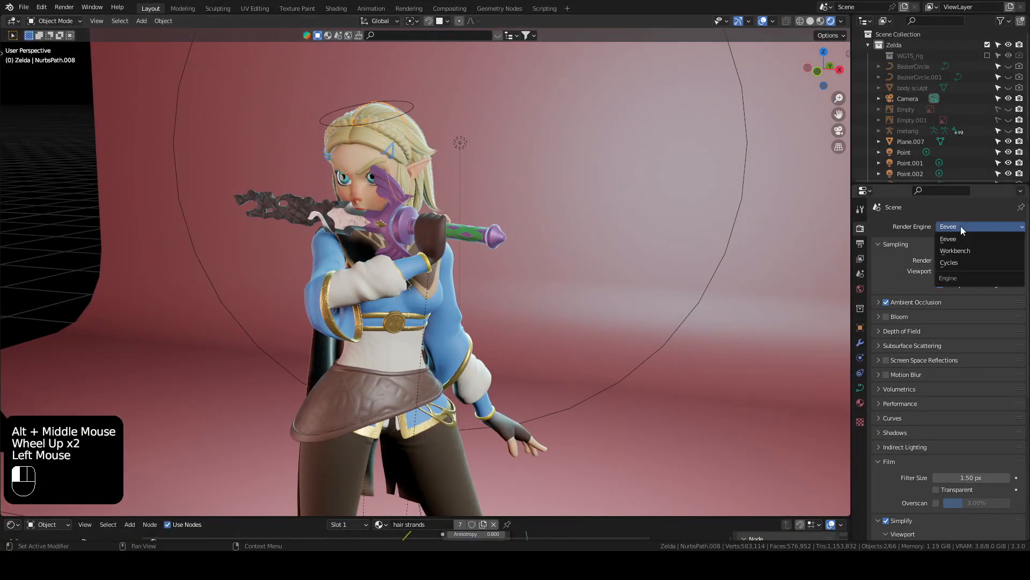
pyautogui.click(958, 262)
pyautogui.keyDown('shift'); pyautogui.moveTo(415, 144); pyautogui.dragTo(500, 245, button='middle'); pyautogui.keyUp('shift')
pyautogui.scroll(2, 481, 224)
pyautogui.keyDown('alt'); pyautogui.middleClick(500, 244); pyautogui.keyUp('alt')
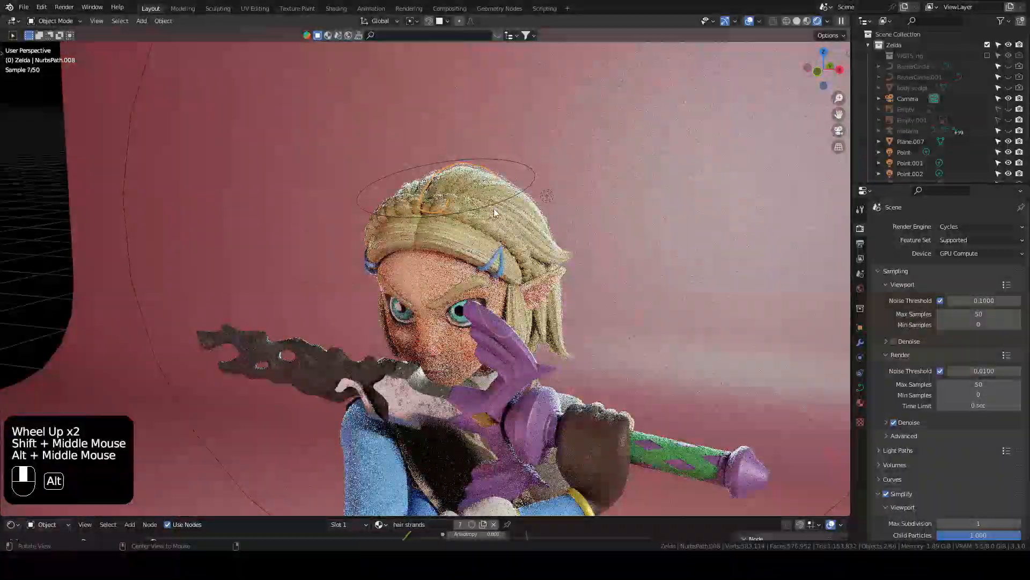
pyautogui.scroll(2, 468, 252)
pyautogui.scroll(1, 468, 252)
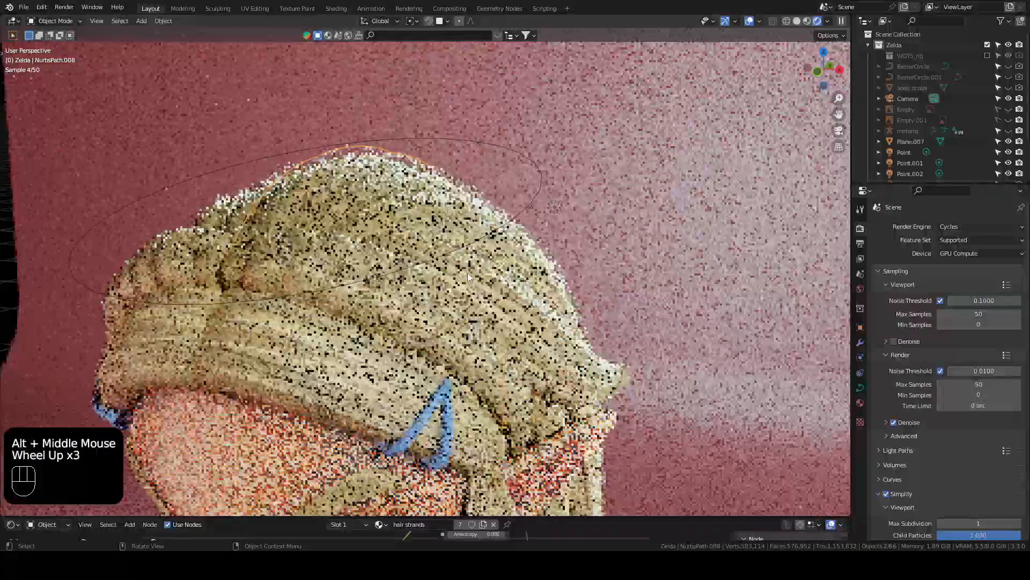
pyautogui.scroll(-2, 426, 314)
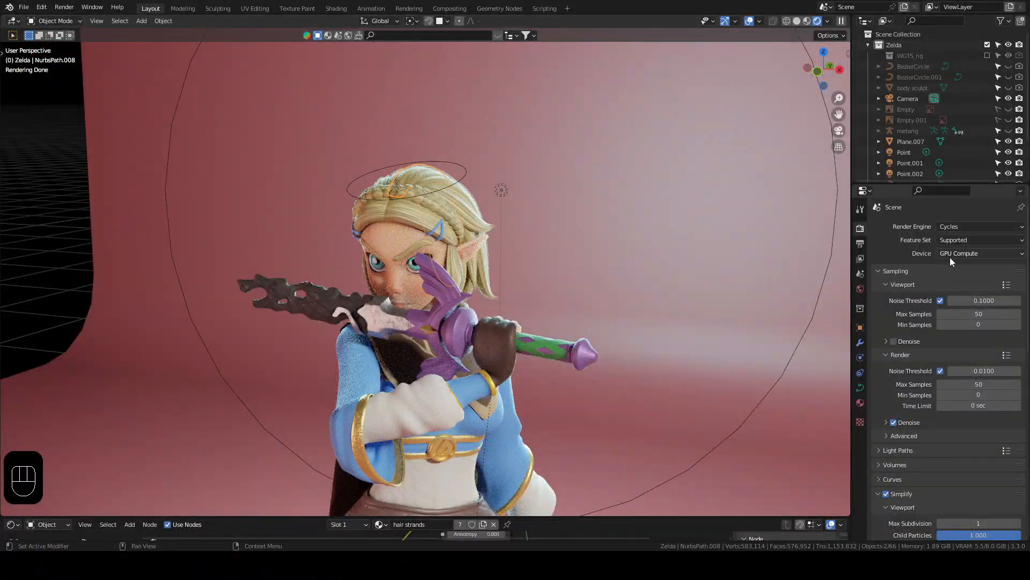
# Step: Try CPU as the Cycles render device and return it to GPU Compute
pyautogui.click(966, 254)
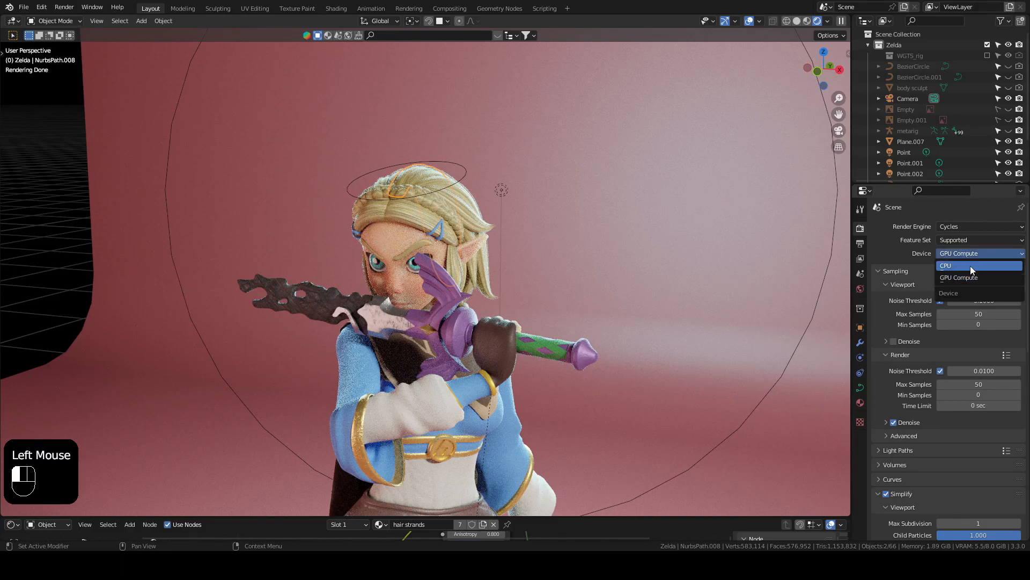
pyautogui.click(971, 263)
pyautogui.click(977, 255)
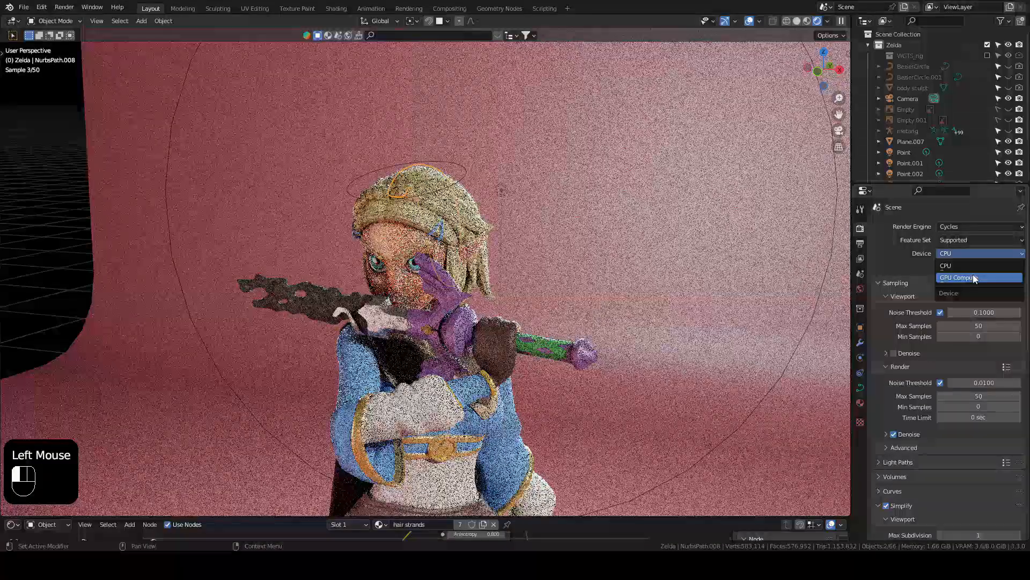
pyautogui.click(973, 277)
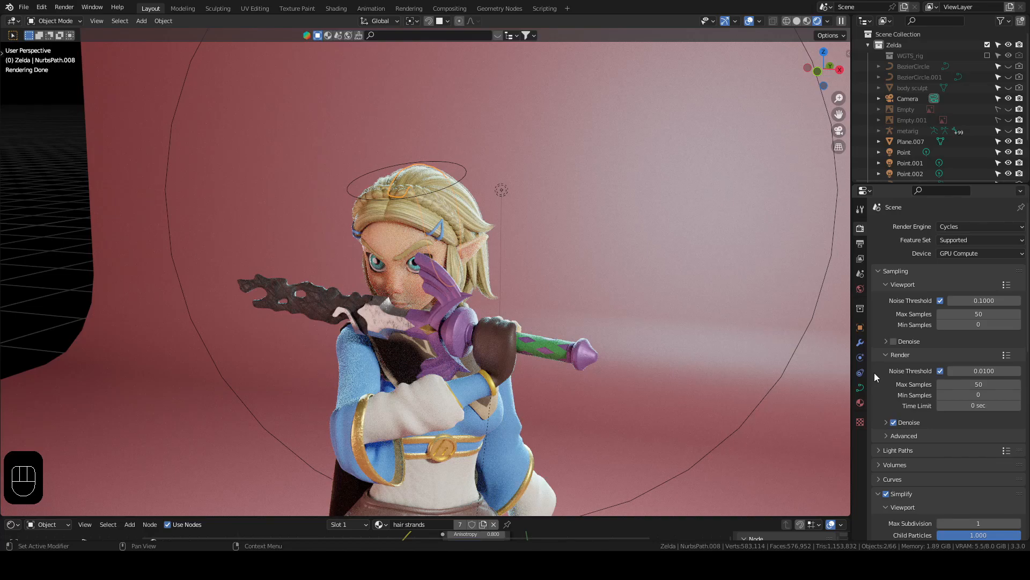
# Step: Start a test render of the scene with Cycles and close the render result window
pyautogui.scroll(-3, 408, 281)
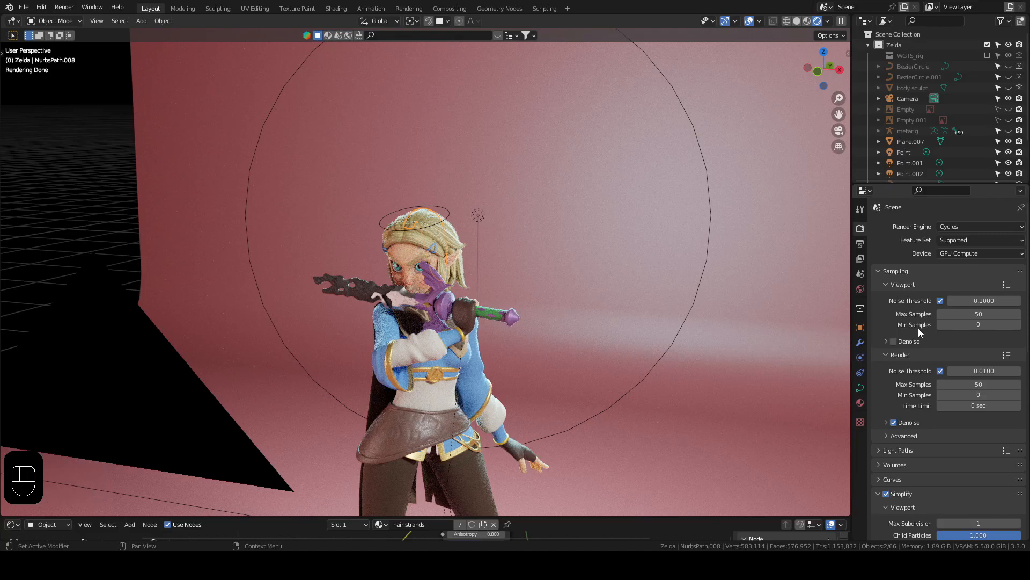
pyautogui.moveTo(519, 319); pyautogui.dragTo(574, 308, button='middle')
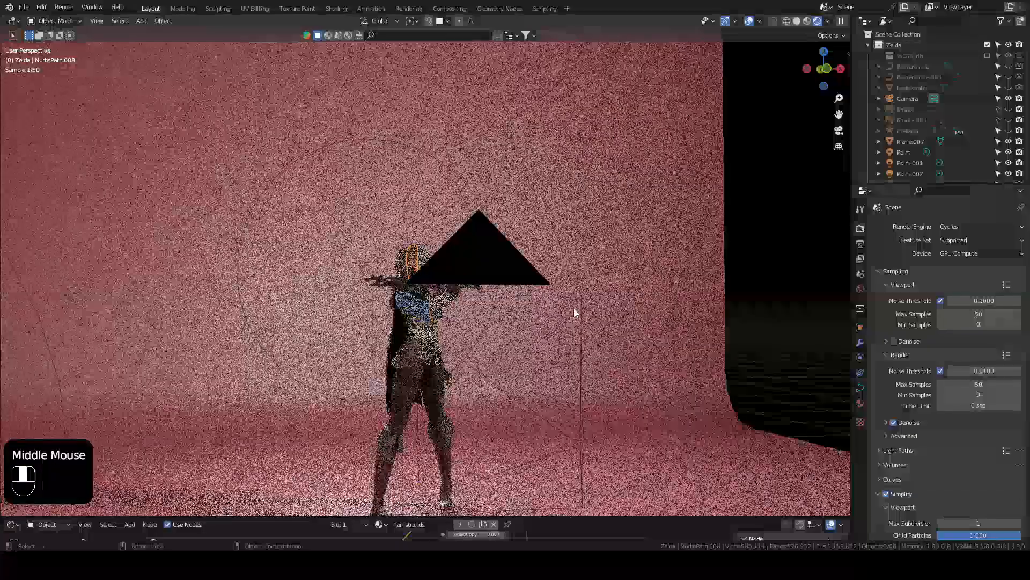
pyautogui.press('F12')
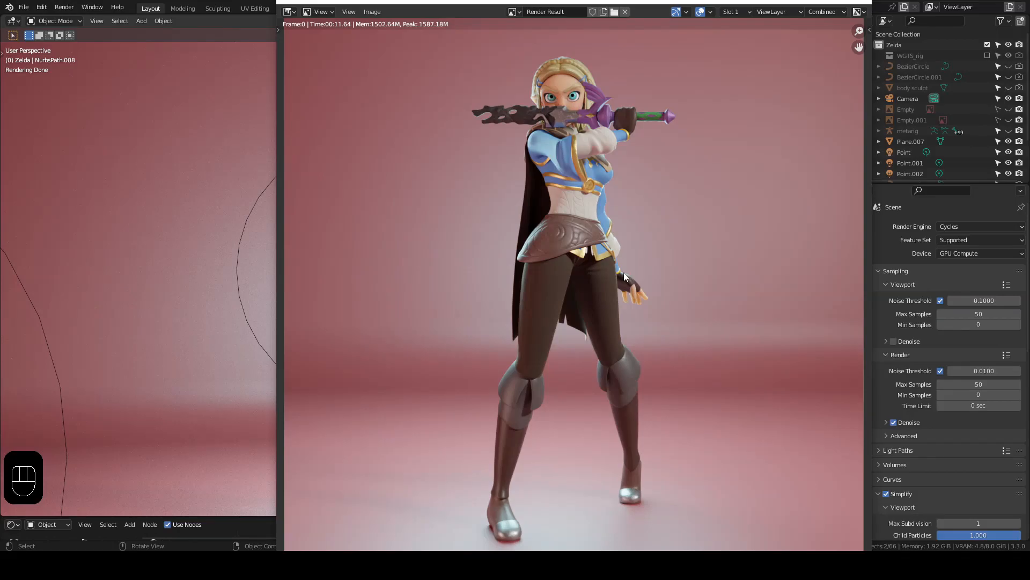
pyautogui.moveTo(624, 272); pyautogui.dragTo(595, 260, button='middle')
pyautogui.click(860, 6)
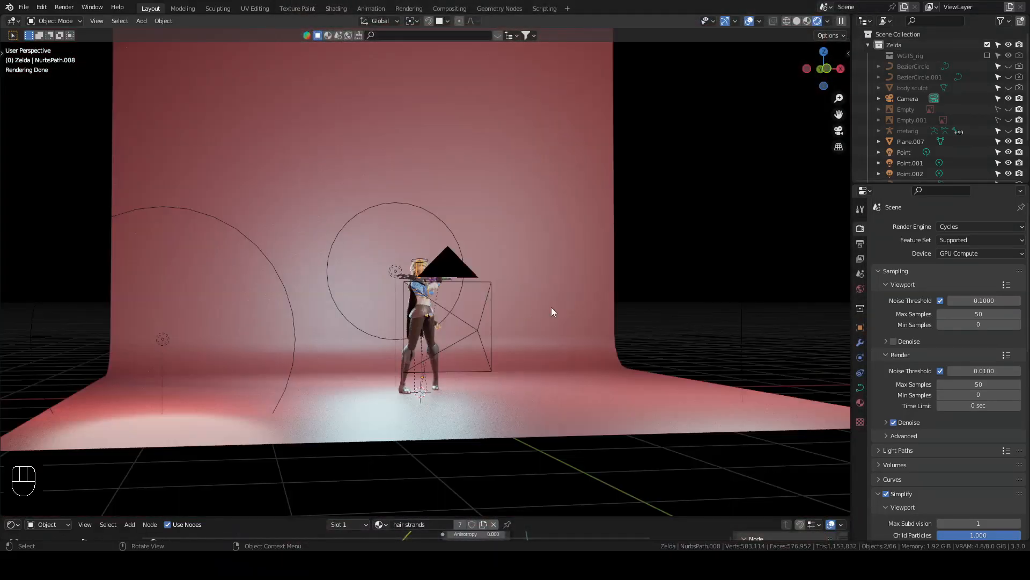
# Step: Examine the character close up from several sides and the surrounding backdrop, camera and lights in the rendered viewport
pyautogui.scroll(2, 558, 295)
pyautogui.scroll(-3, 564, 282)
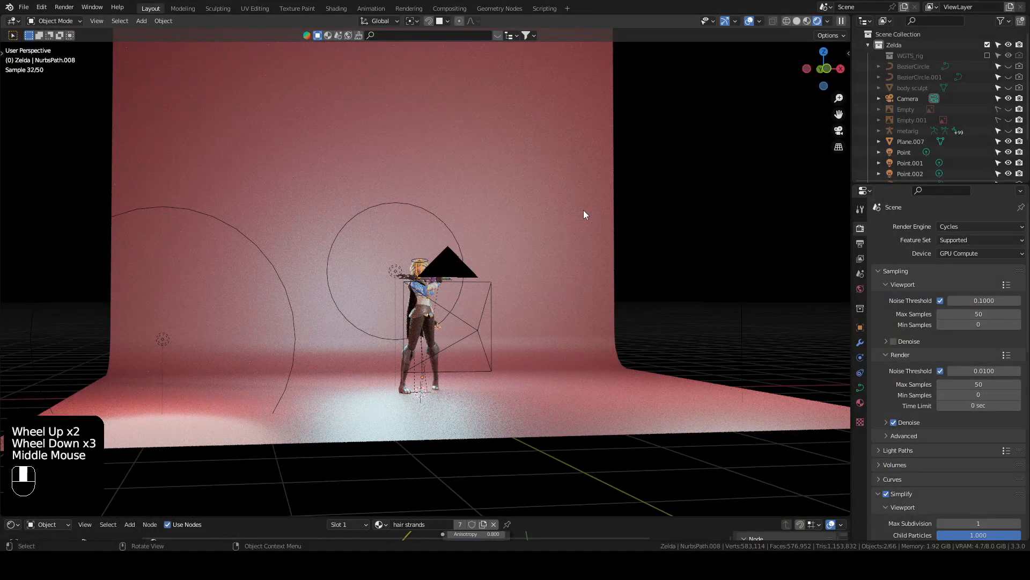
pyautogui.keyDown('shift'); pyautogui.moveTo(522, 254); pyautogui.dragTo(480, 284, button='middle'); pyautogui.keyUp('shift')
pyautogui.keyDown('alt'); pyautogui.middleClick(481, 284); pyautogui.keyUp('alt')
pyautogui.scroll(3, 401, 278)
pyautogui.scroll(-2, 402, 278)
pyautogui.keyDown('shift'); pyautogui.moveTo(372, 253); pyautogui.dragTo(407, 284, button='middle'); pyautogui.keyUp('shift')
pyautogui.keyDown('alt'); pyautogui.middleClick(408, 287); pyautogui.keyUp('alt')
pyautogui.scroll(3, 545, 251)
pyautogui.click(544, 251)
pyautogui.moveTo(544, 251); pyautogui.dragTo(493, 263, button='middle')
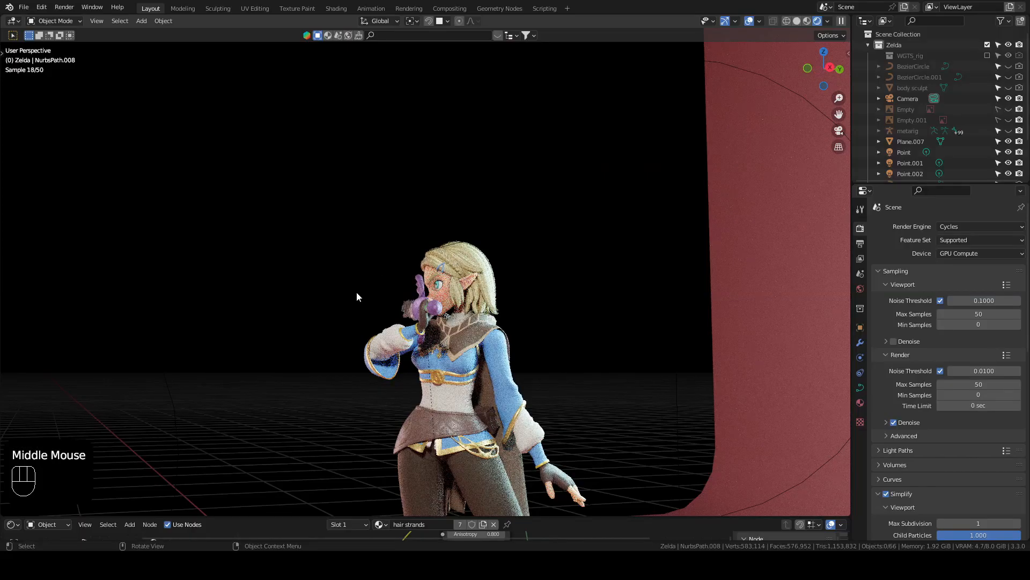
pyautogui.scroll(2, 511, 363)
pyautogui.moveTo(511, 363); pyautogui.dragTo(553, 330, button='middle')
pyautogui.scroll(-3, 523, 307)
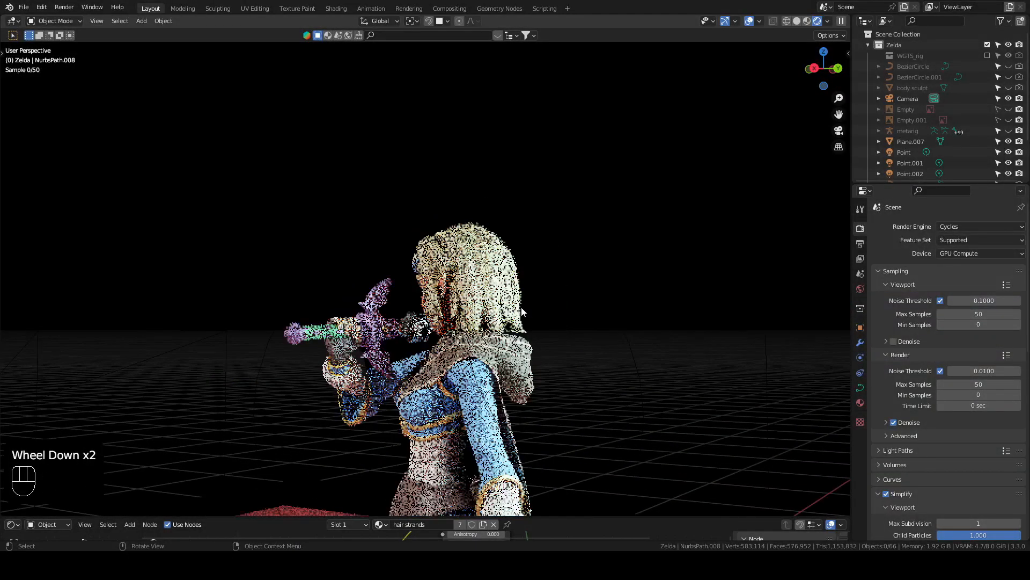
pyautogui.click(380, 201)
pyautogui.scroll(-1, 378, 218)
pyautogui.scroll(-1, 377, 220)
pyautogui.moveTo(378, 220); pyautogui.dragTo(456, 290, button='middle')
pyautogui.scroll(-2, 524, 304)
pyautogui.keyDown('shift'); pyautogui.moveTo(525, 303); pyautogui.dragTo(510, 341, button='middle'); pyautogui.keyUp('shift')
pyautogui.scroll(2, 496, 317)
pyautogui.scroll(-1, 510, 333)
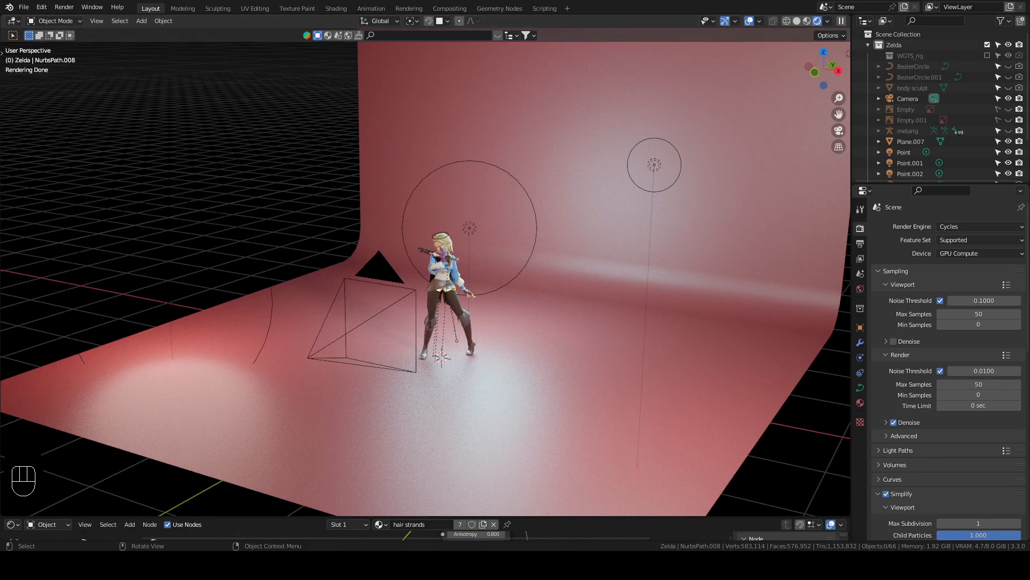
# Step: Add a cube-shaped empty at the world origin around the character and scale it up to about 1.269
pyautogui.scroll(-3, 574, 356)
pyautogui.keyDown('shift'); pyautogui.moveTo(574, 356); pyautogui.dragTo(588, 355, button='middle'); pyautogui.keyUp('shift')
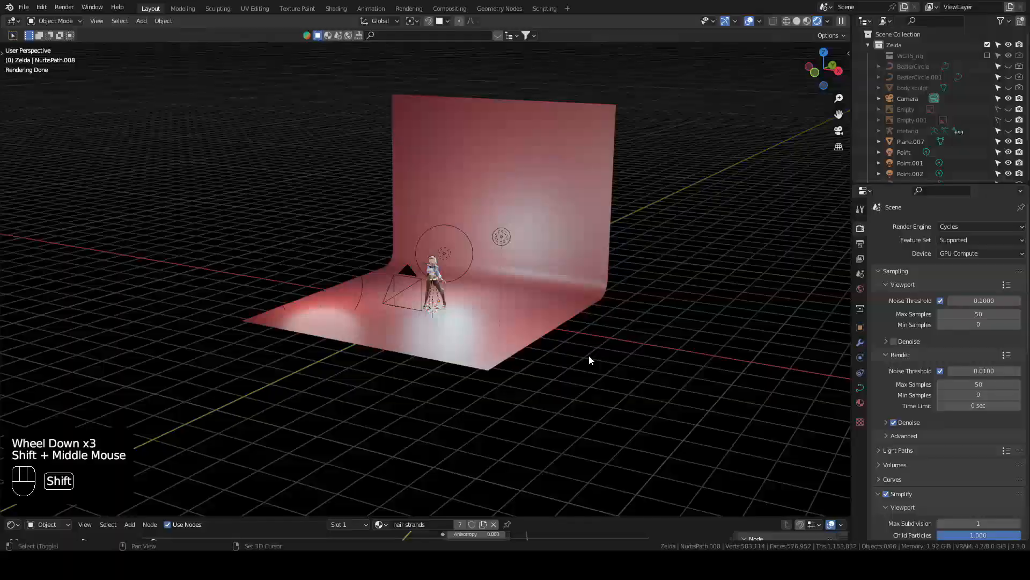
pyautogui.scroll(2, 636, 391)
pyautogui.keyDown('shift'); pyautogui.moveTo(637, 390); pyautogui.dragTo(616, 359, button='middle'); pyautogui.keyUp('shift')
pyautogui.click(616, 358)
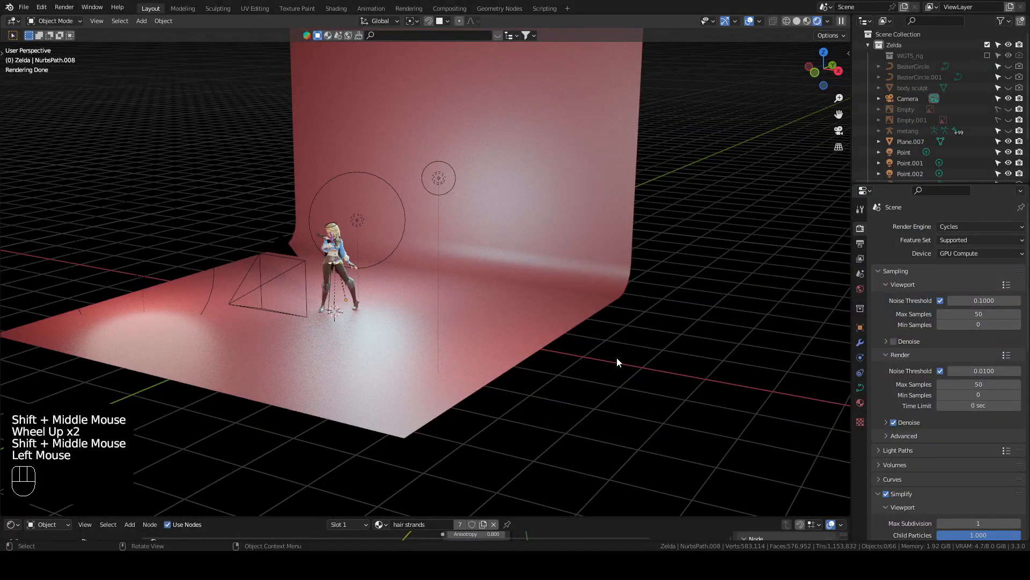
pyautogui.hotkey('shift', 'a')
pyautogui.moveTo(619, 362)
pyautogui.moveTo(622, 334)
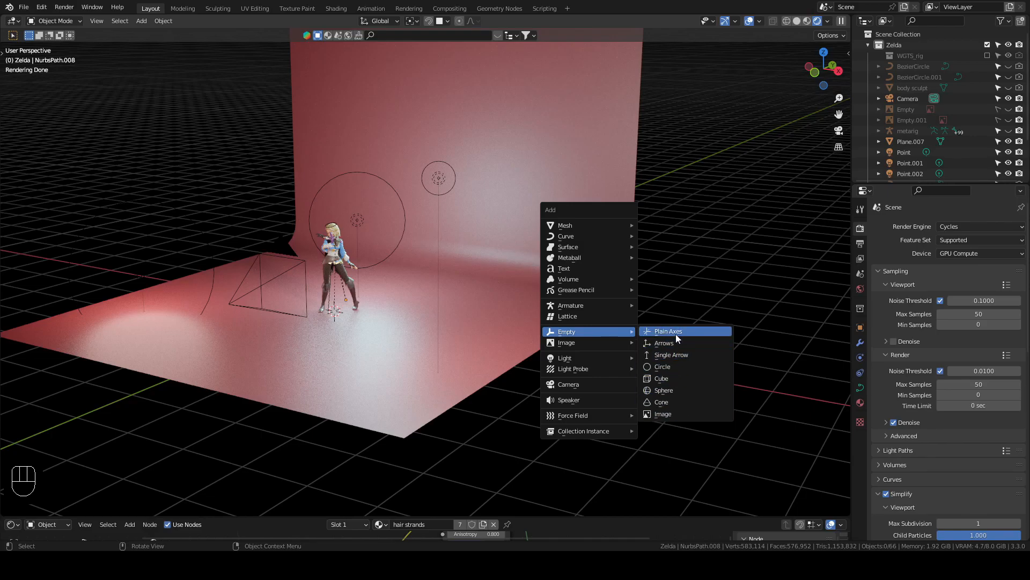
pyautogui.click(683, 379)
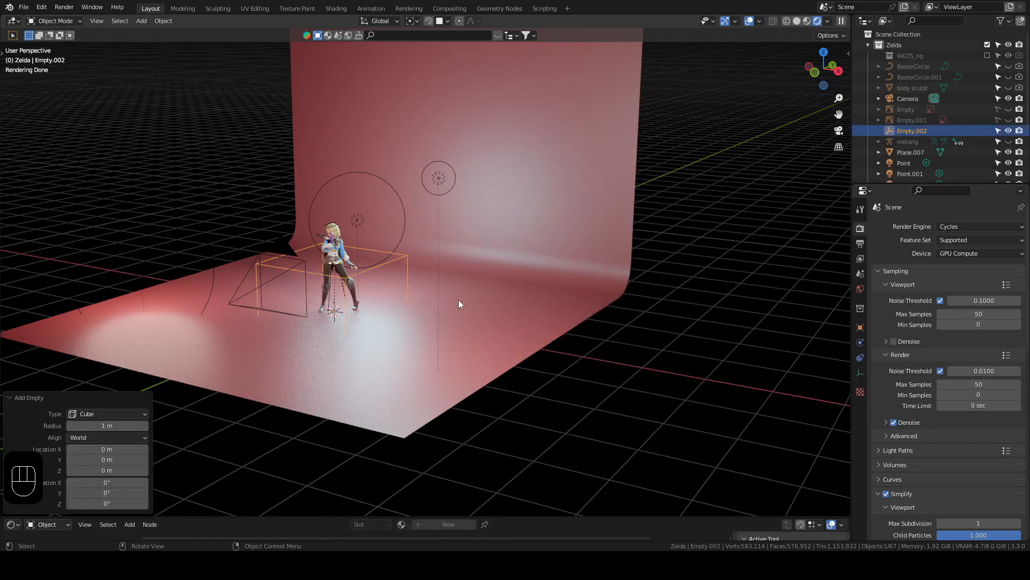
pyautogui.press('s')
pyautogui.click(482, 264)
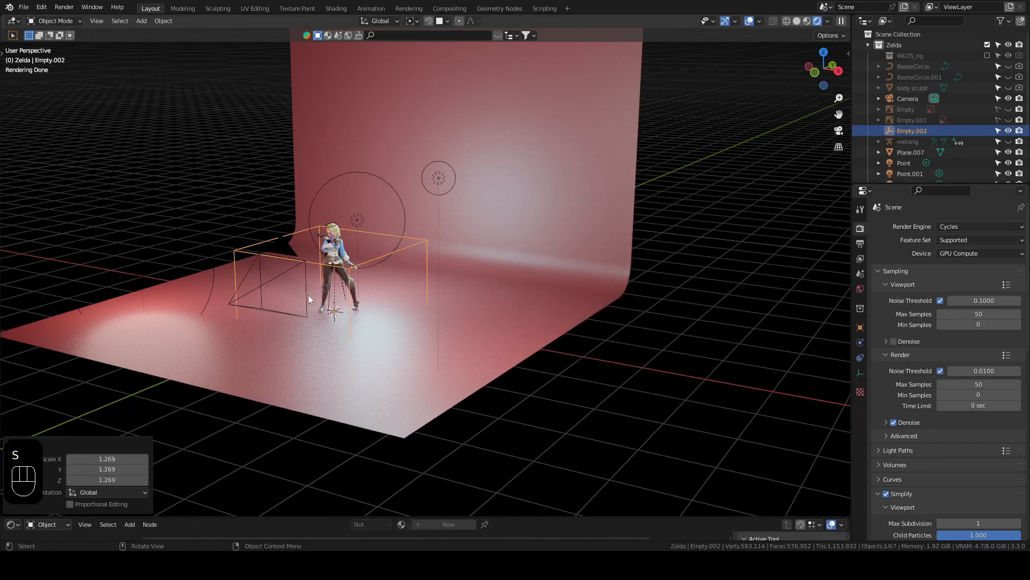
# Step: Parent the three point lights, the camera and the red backdrop to the cube empty, keeping their transforms
pyautogui.scroll(3, 292, 272)
pyautogui.keyDown('shift'); pyautogui.moveTo(292, 272); pyautogui.dragTo(671, 146, button='middle'); pyautogui.keyUp('shift')
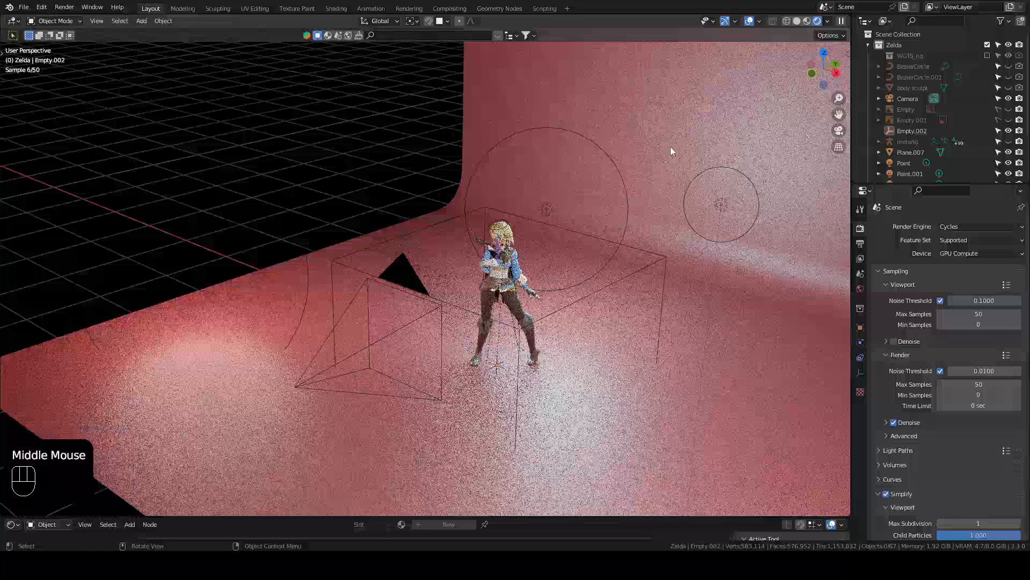
pyautogui.click(547, 208)
pyautogui.keyDown('shift'); pyautogui.click(720, 208); pyautogui.keyUp('shift')
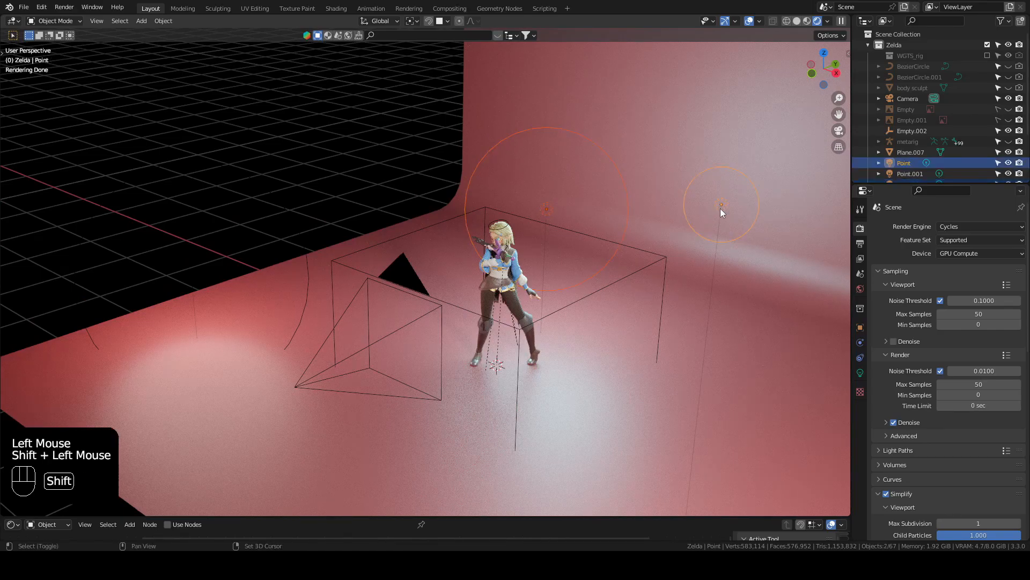
pyautogui.keyDown('shift'); pyautogui.click(188, 261); pyautogui.keyUp('shift')
pyautogui.keyDown('shift'); pyautogui.click(189, 264); pyautogui.keyUp('shift')
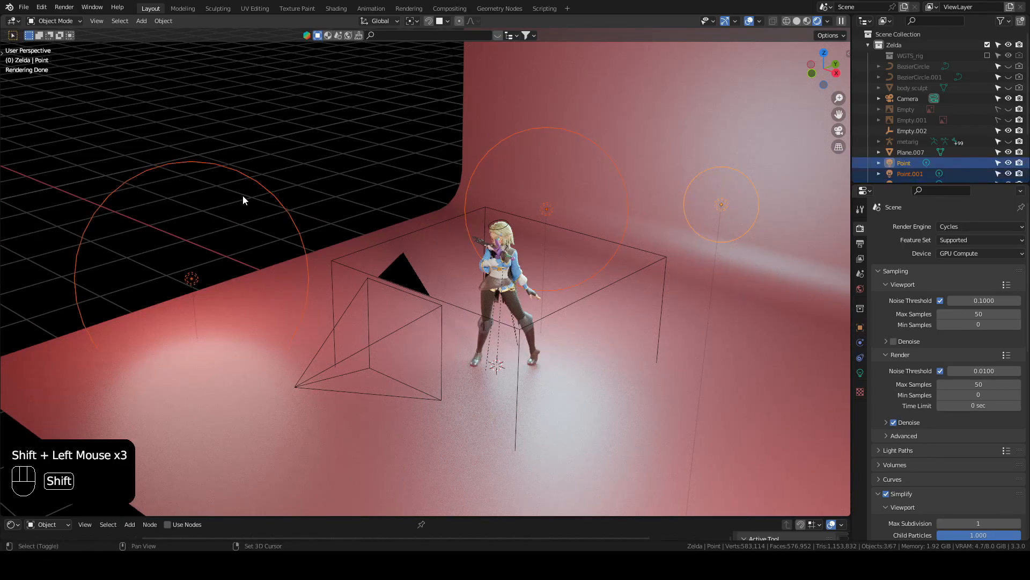
pyautogui.keyDown('shift'); pyautogui.click(407, 276); pyautogui.keyUp('shift')
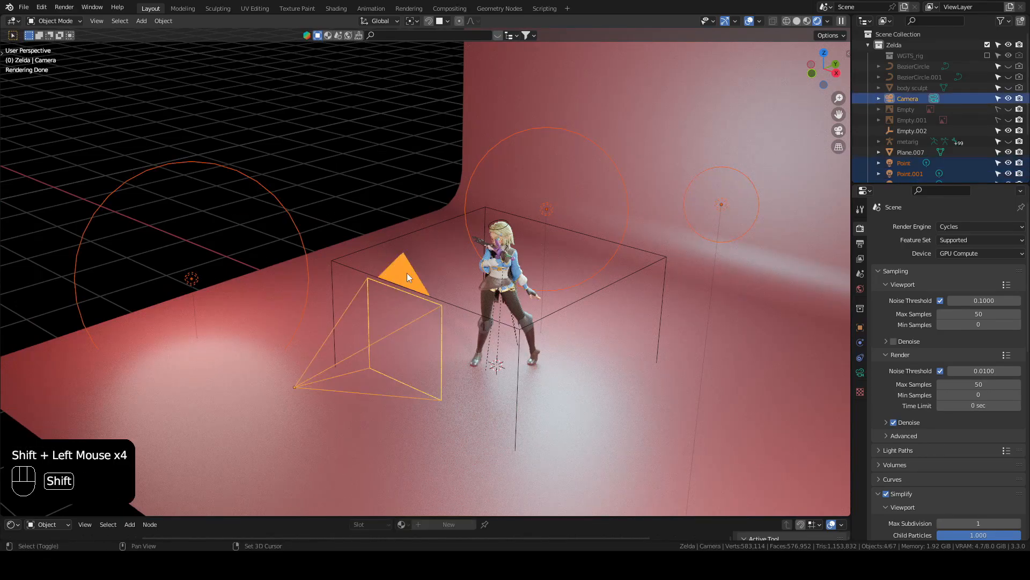
pyautogui.keyDown('shift'); pyautogui.click(676, 111); pyautogui.keyUp('shift')
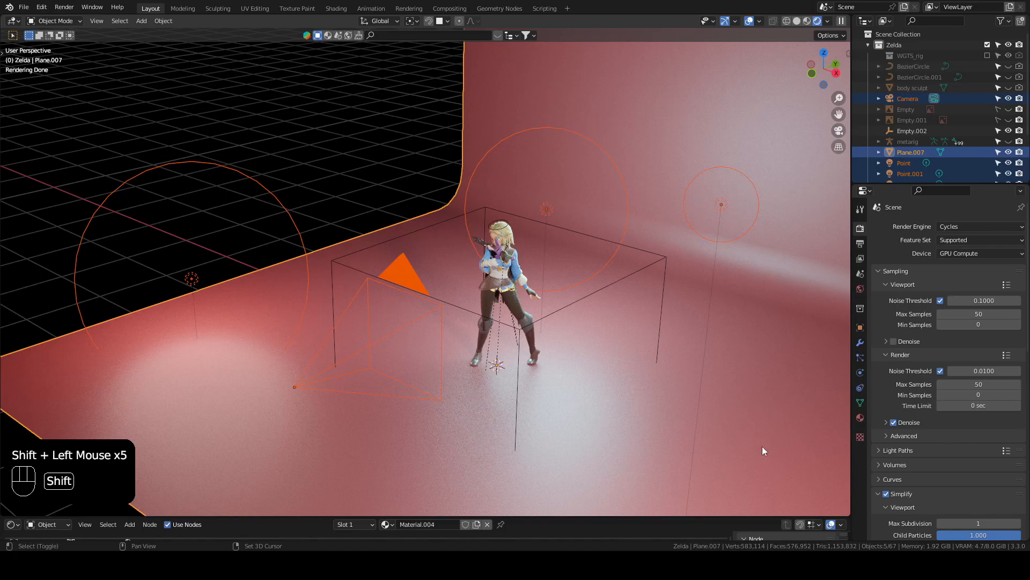
pyautogui.keyDown('shift'); pyautogui.click(332, 263); pyautogui.keyUp('shift')
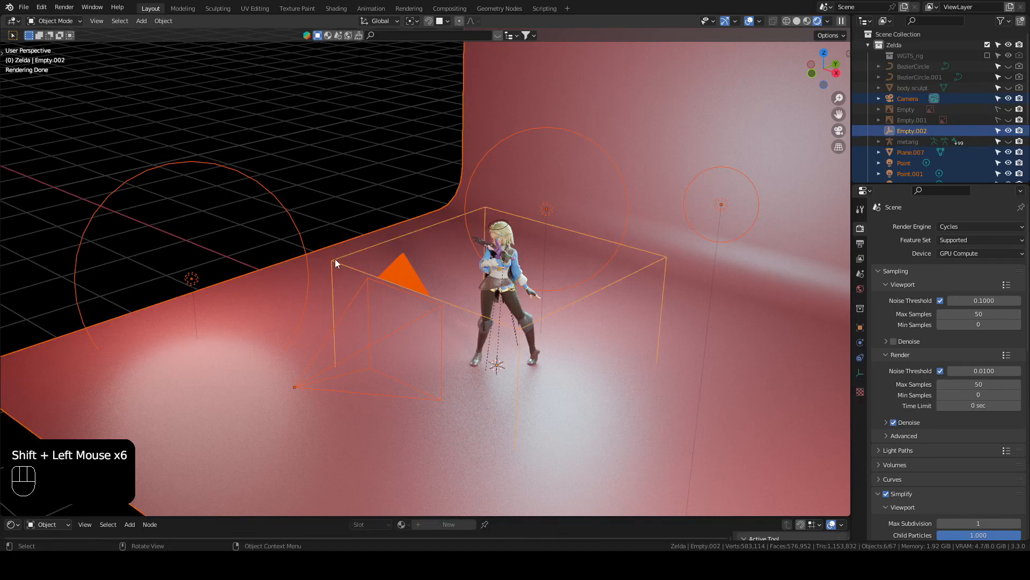
pyautogui.hotkey('ctrl', 'p')
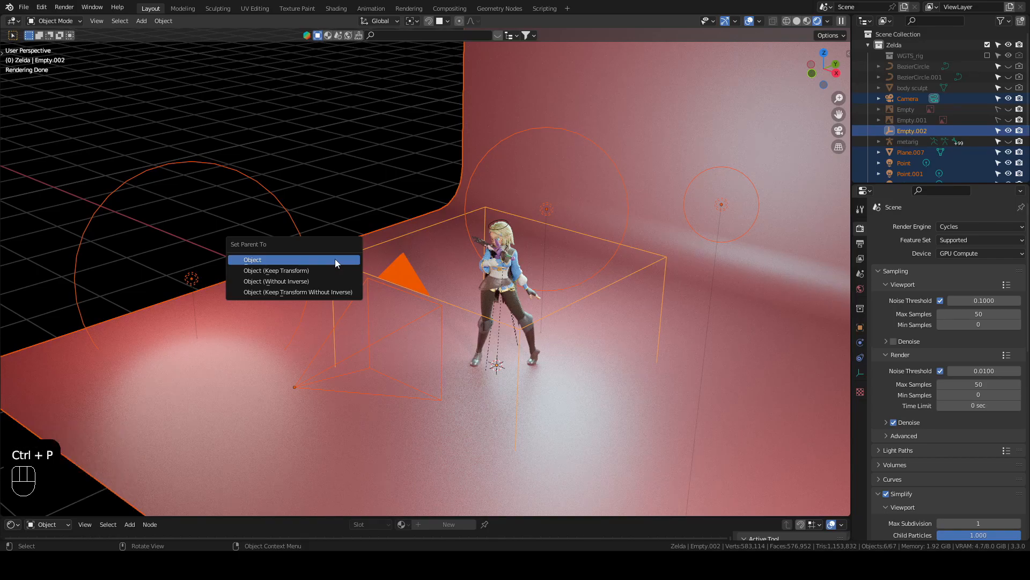
pyautogui.click(301, 277)
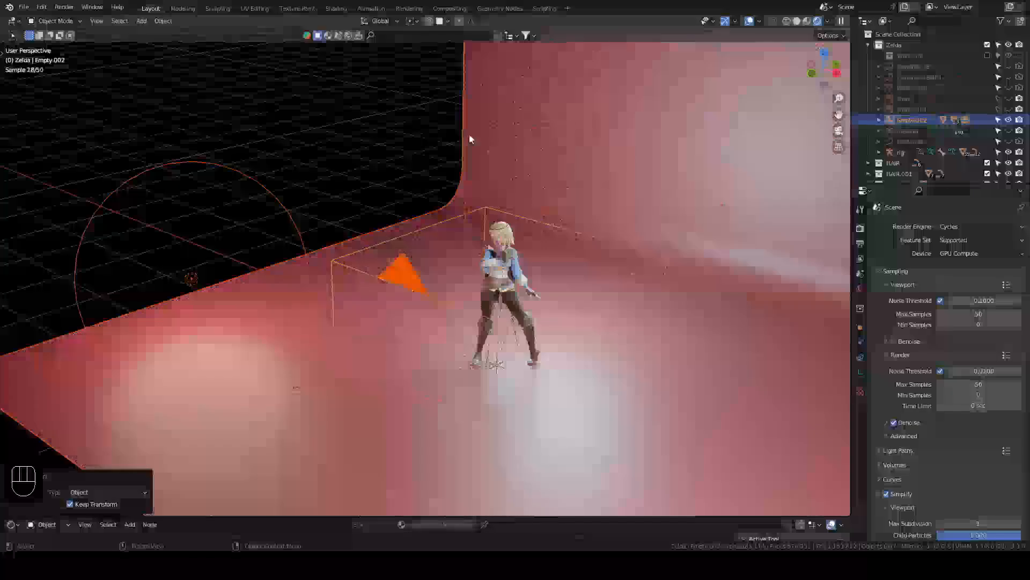
pyautogui.click(367, 115)
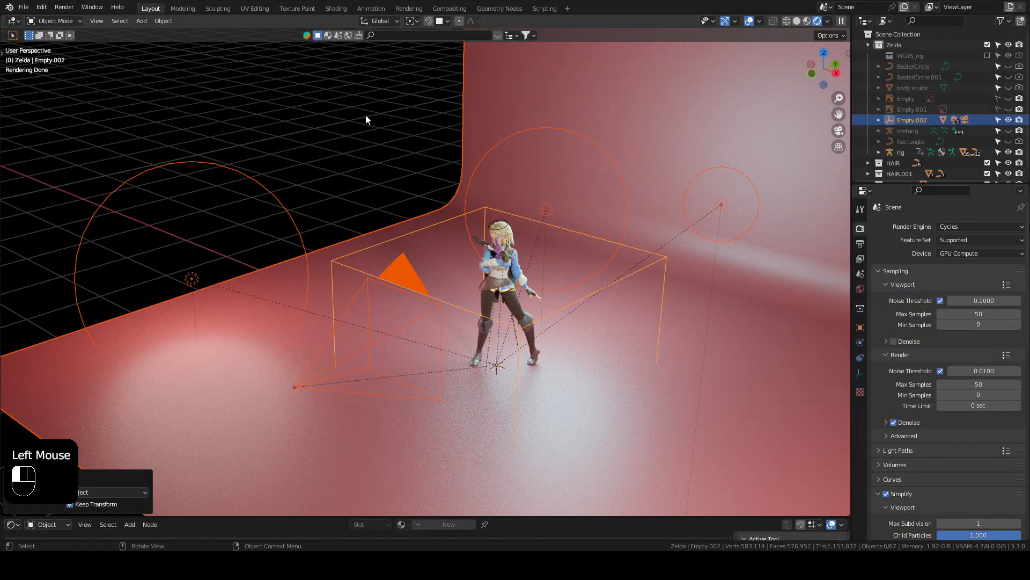
# Step: Try rotating the cube empty about the global Z axis to swing the studio setup around the character
pyautogui.click(430, 227)
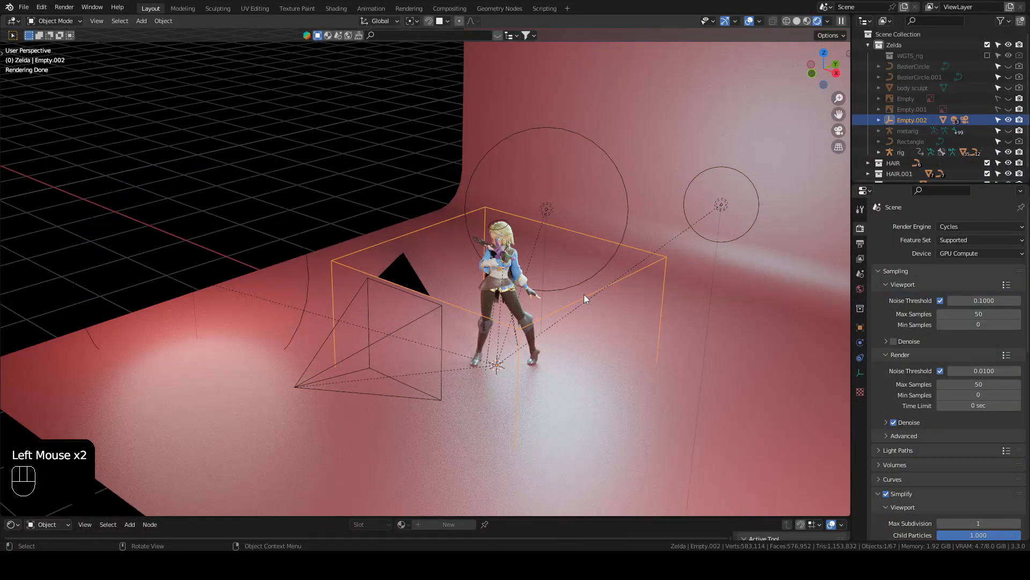
pyautogui.press('r')
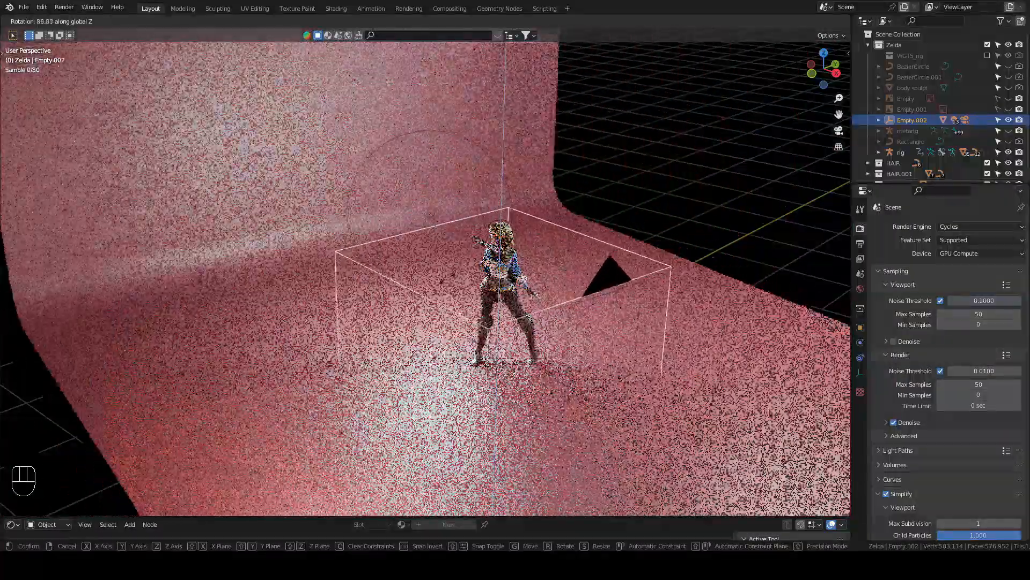
pyautogui.click(552, 263)
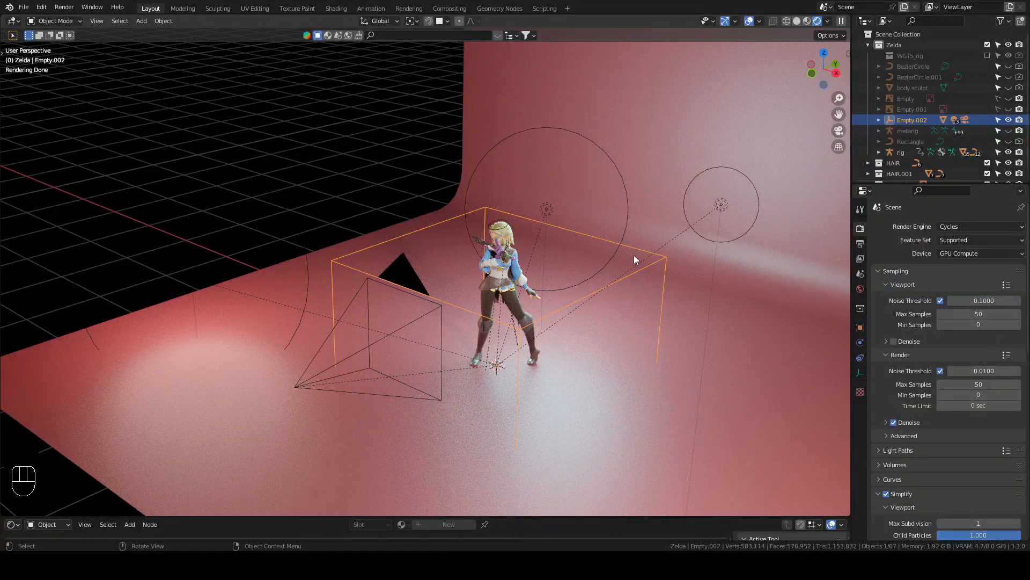
# Step: In camera view, try rotating the cube empty about -803° around global Z, and undo the rotation
pyautogui.press('KP_0')
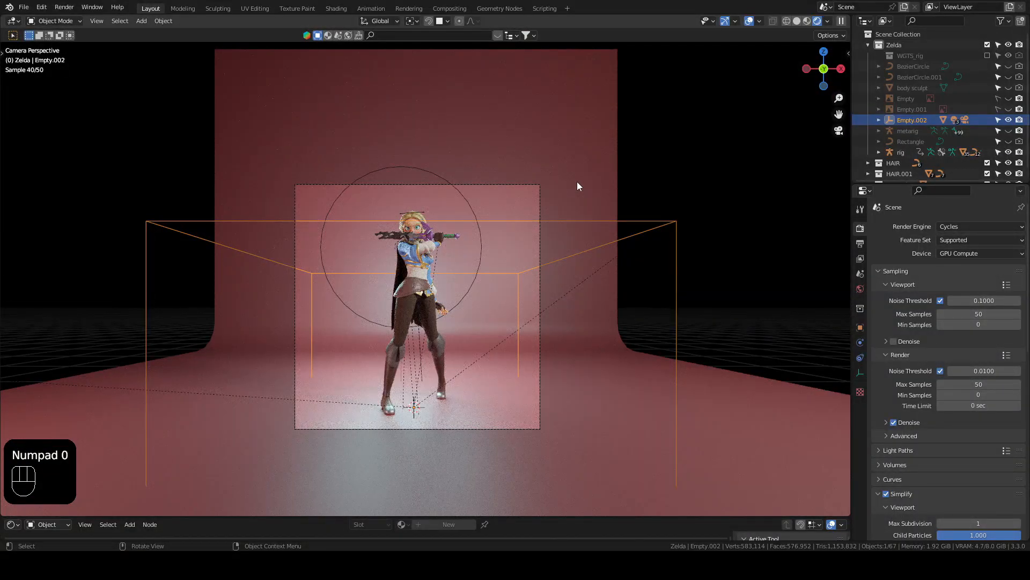
pyautogui.press('r')
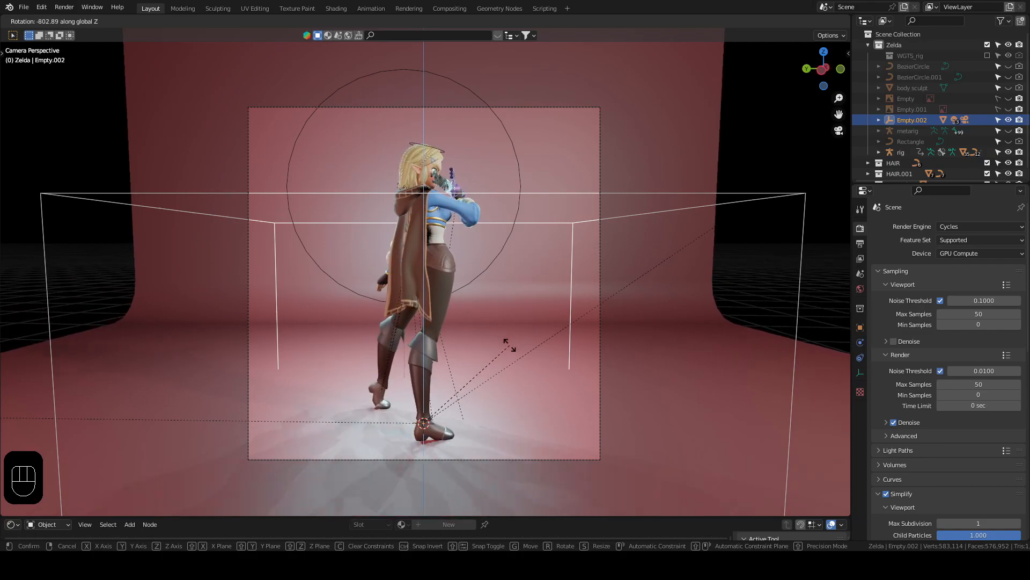
pyautogui.click(510, 345)
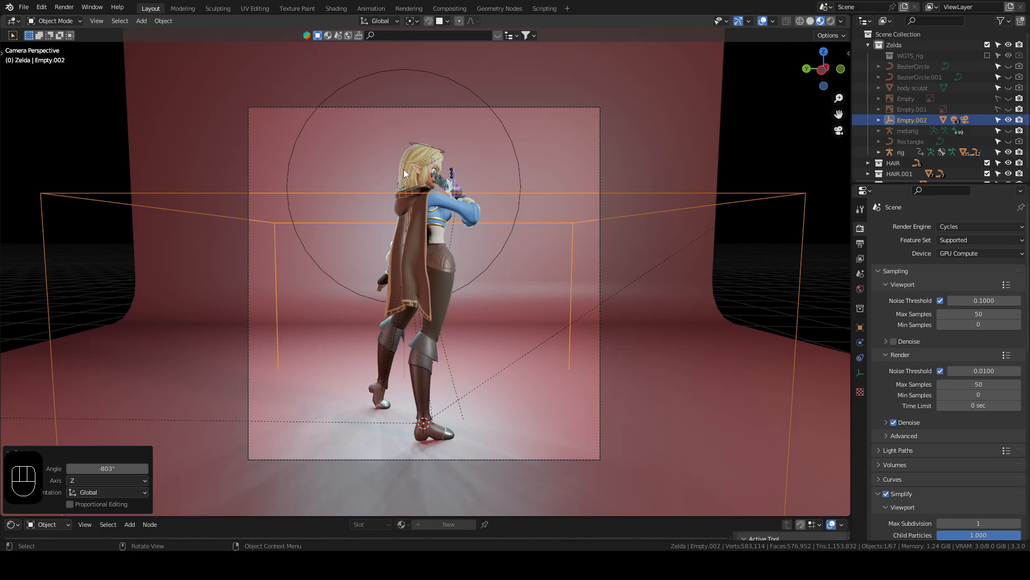
pyautogui.press('ctrl')
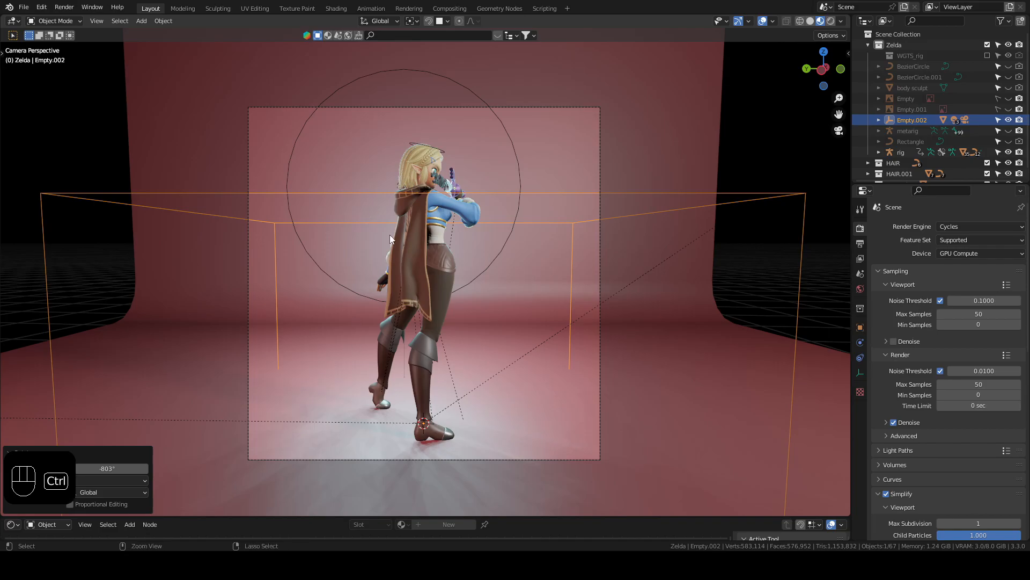
pyautogui.hotkey('ctrl', 'z')
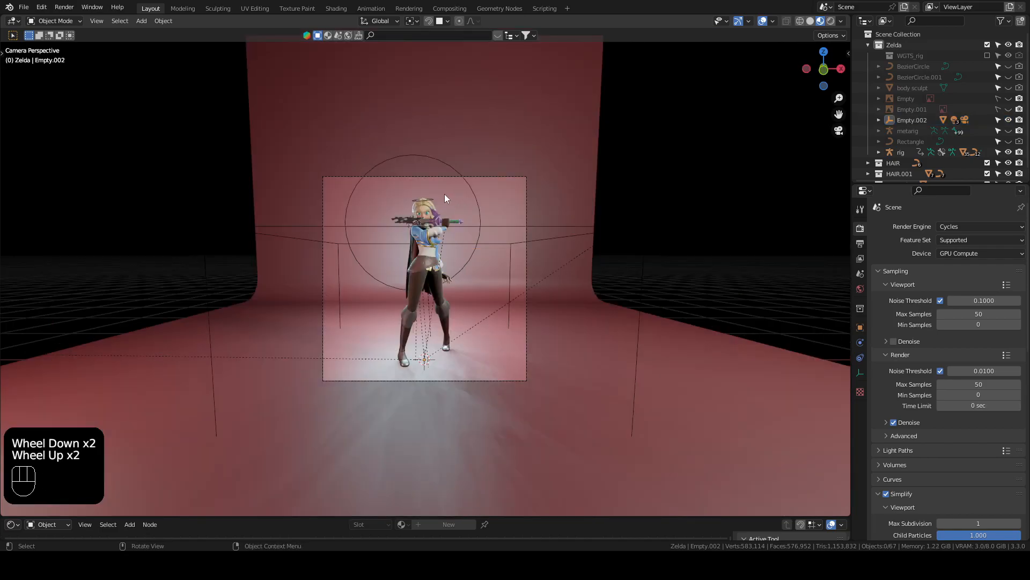
# Step: In a close side view of the character, rotate the cube empty about global Z to turn the backdrop, lights and camera around her
pyautogui.moveTo(440, 195); pyautogui.dragTo(402, 194, button='middle')
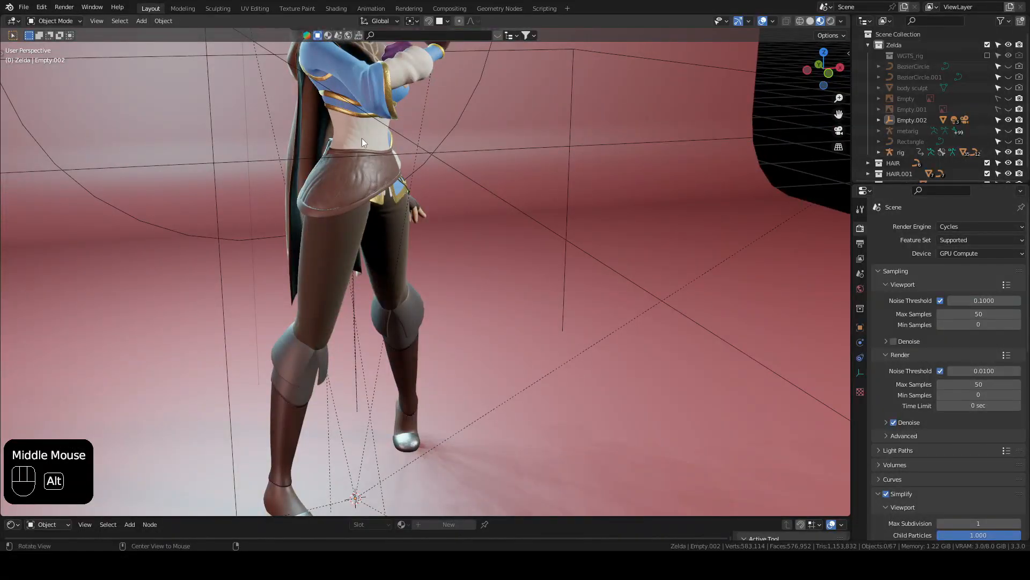
pyautogui.keyDown('alt'); pyautogui.middleClick(357, 109); pyautogui.keyUp('alt')
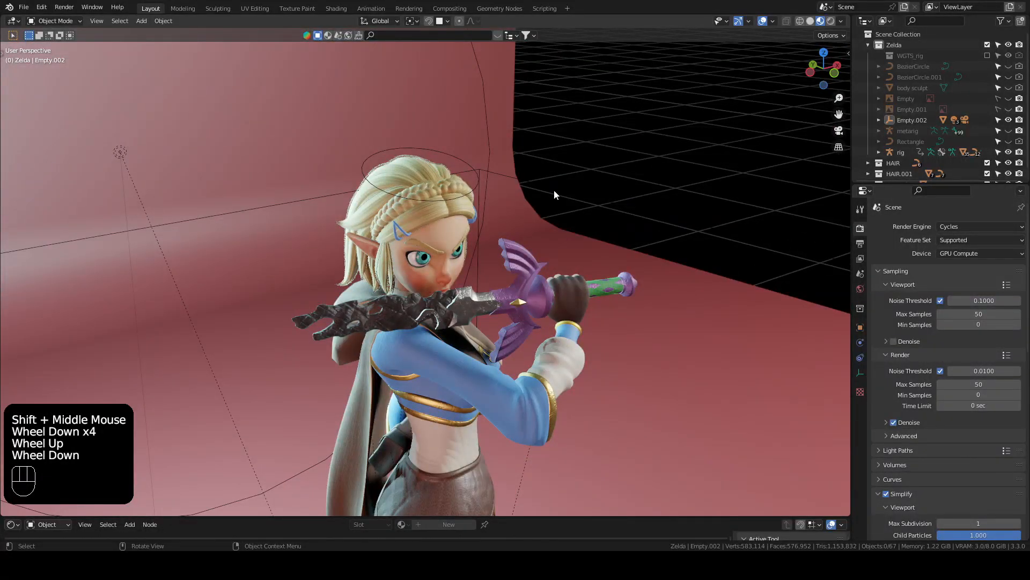
pyautogui.click(556, 186)
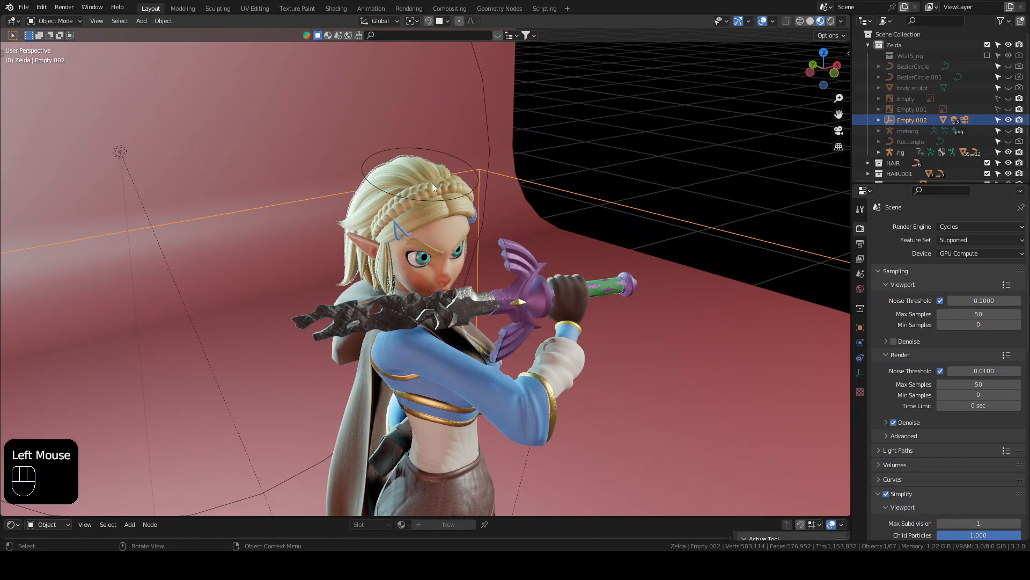
pyautogui.press('r')
pyautogui.press('z')
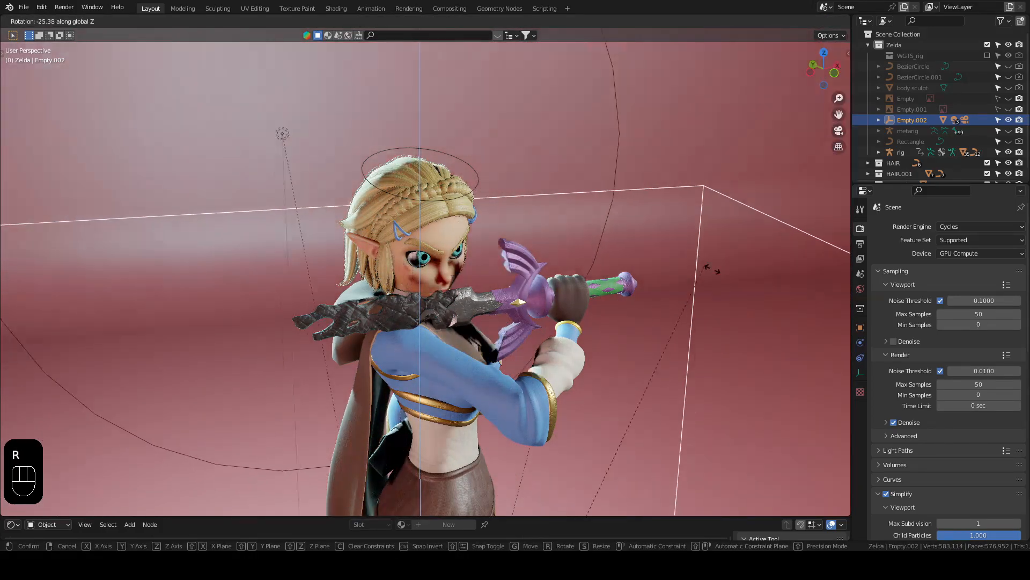
pyautogui.click(9, 365)
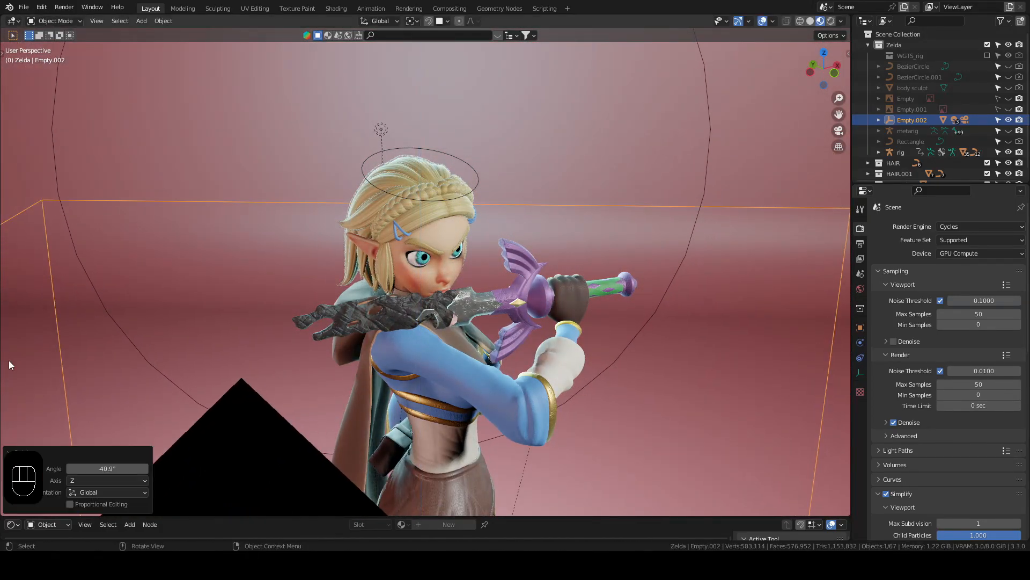
pyautogui.keyDown('shift'); pyautogui.moveTo(333, 225); pyautogui.dragTo(354, 236, button='middle'); pyautogui.keyUp('shift')
pyautogui.moveTo(354, 236); pyautogui.dragTo(353, 228, button='middle')
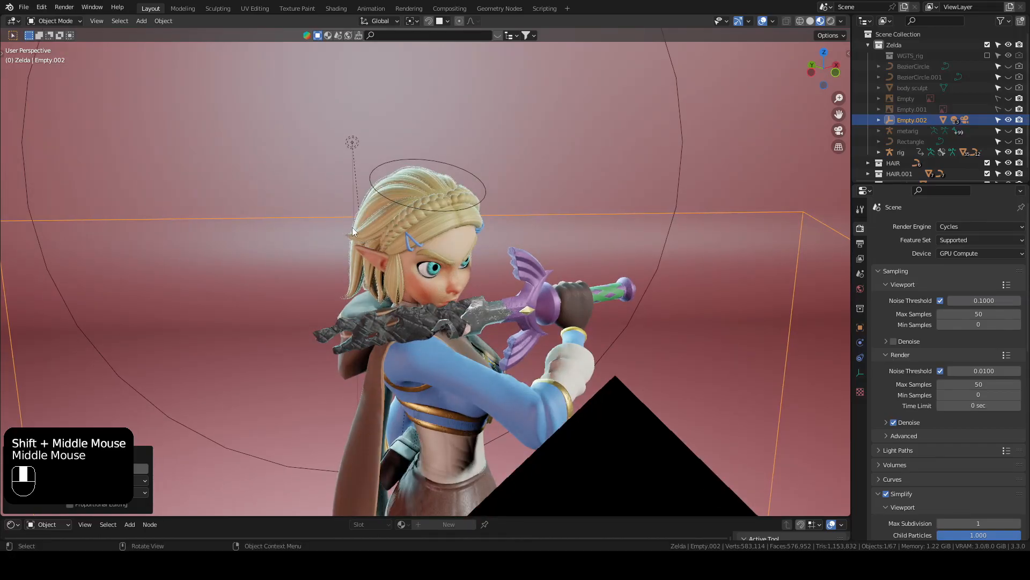
# Step: In camera view, move the camera about 1.24 m forward along its local Z axis to frame the character's head and sword
pyautogui.press('ctrl+alt+KP_0')
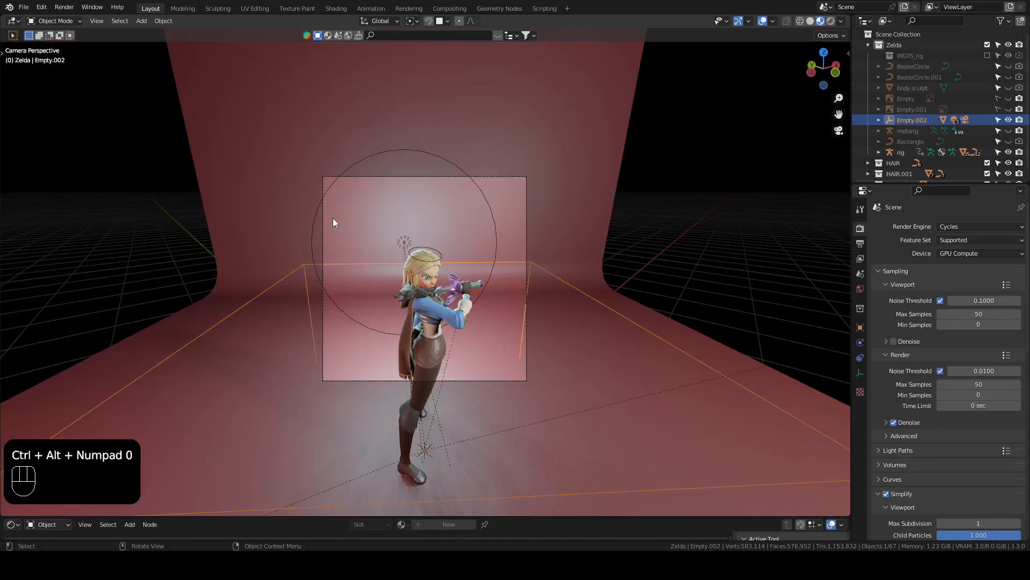
pyautogui.scroll(3, 333, 220)
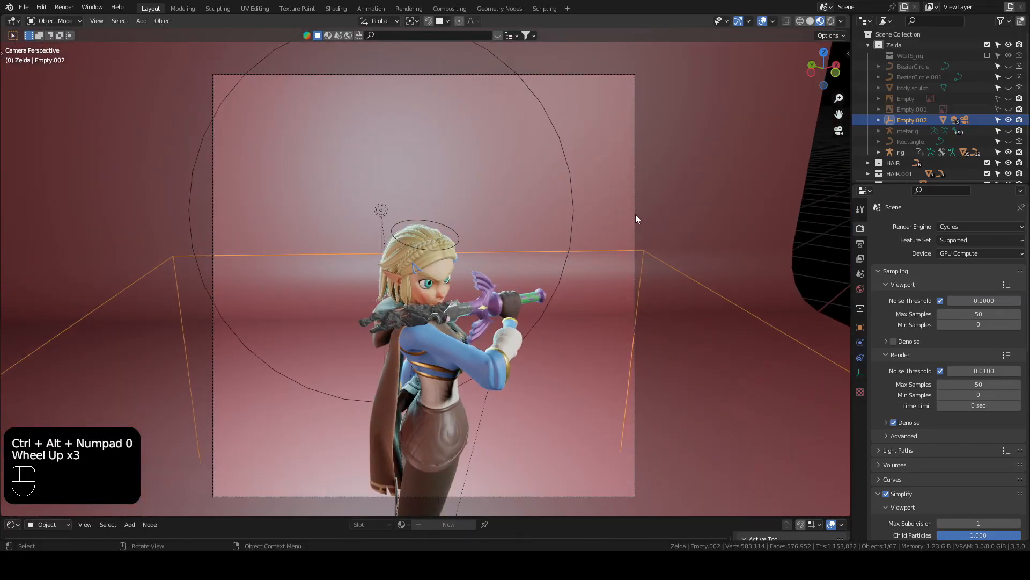
pyautogui.tripleClick(635, 215)
pyautogui.press('g')
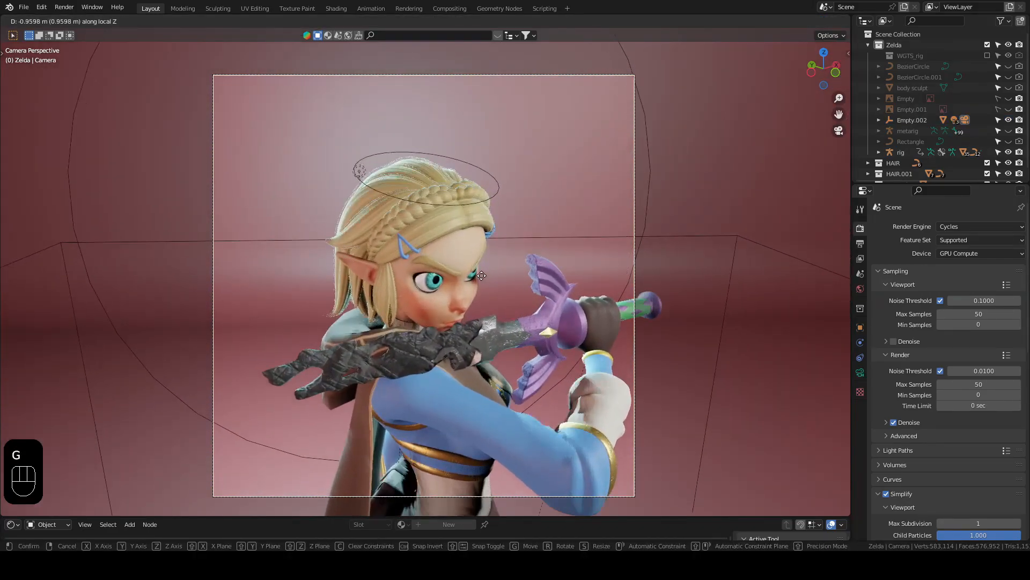
pyautogui.click(482, 269)
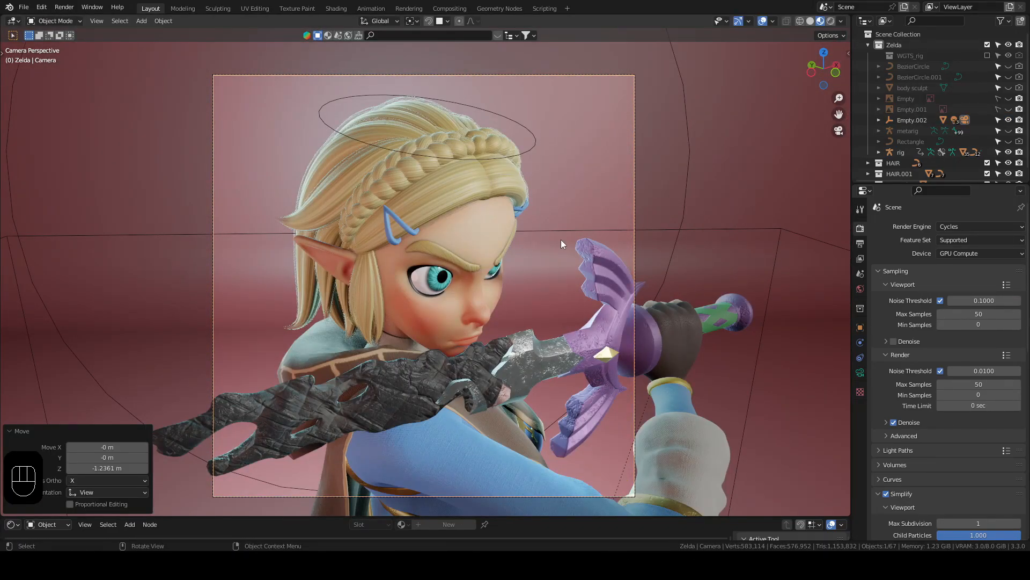
# Step: Render the close-up of the character's face and sword, then return to the viewport
pyautogui.press('F12')
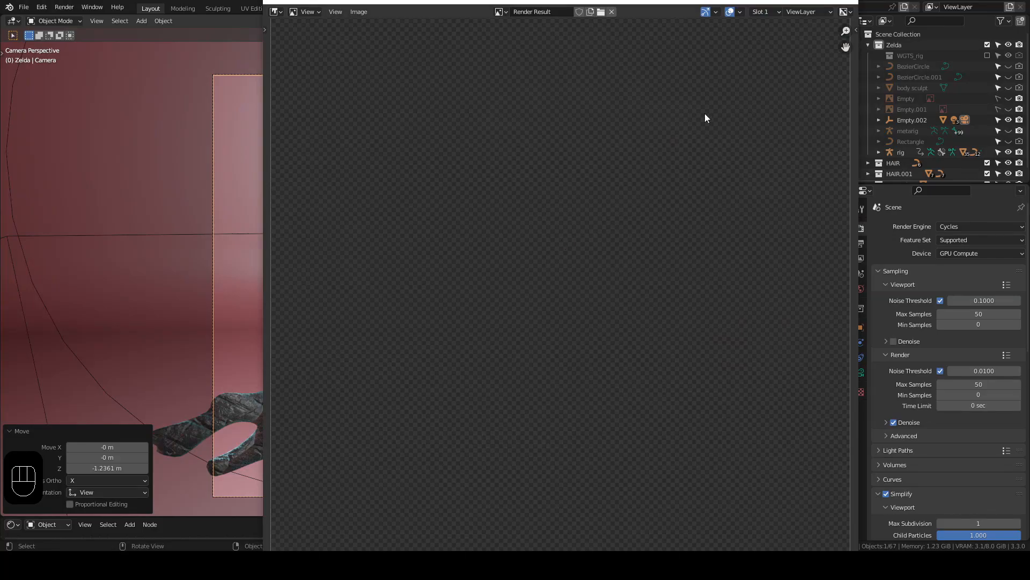
pyautogui.press('F12')
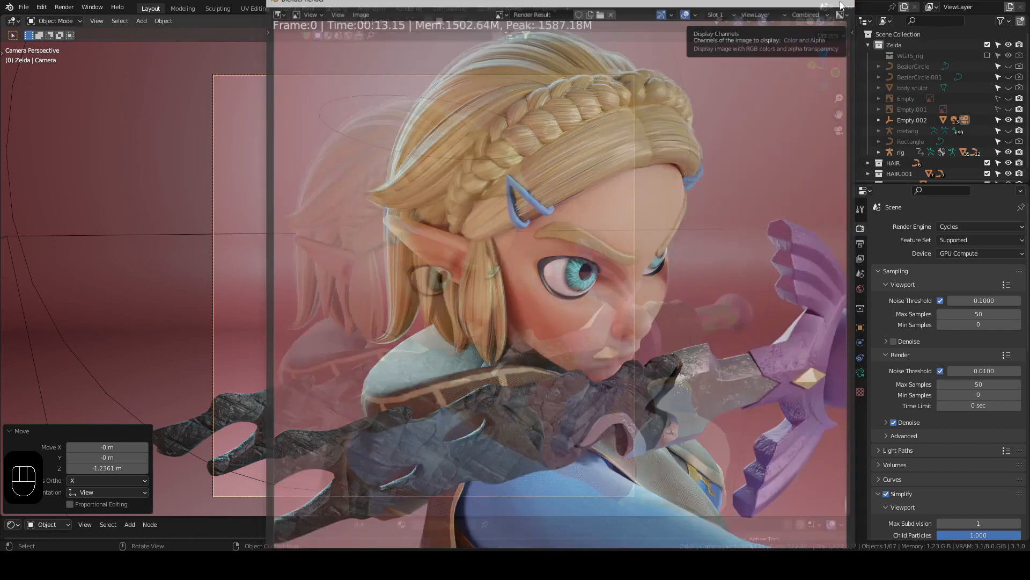
pyautogui.scroll(-2, 533, 255)
pyautogui.scroll(3, 534, 255)
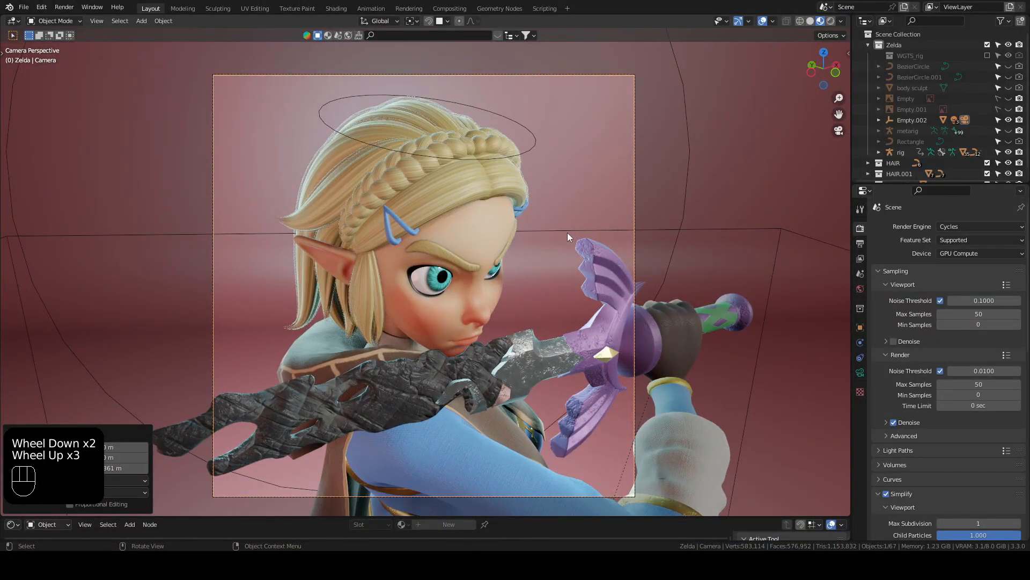
# Step: In the close-up camera view, try rotating the cube empty about global Z to present the head from other angles
pyautogui.click(570, 230)
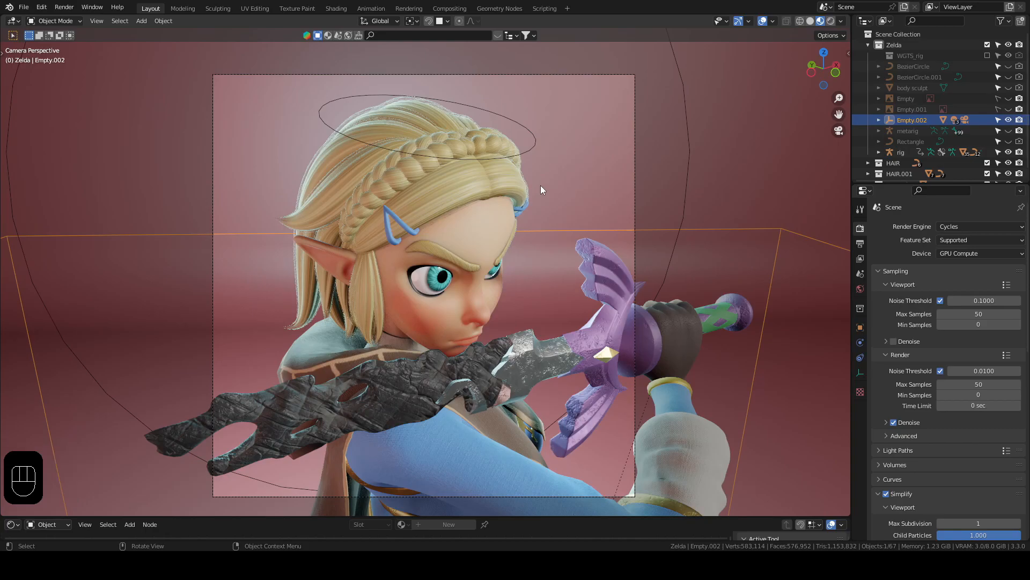
pyautogui.press('r')
pyautogui.press('z')
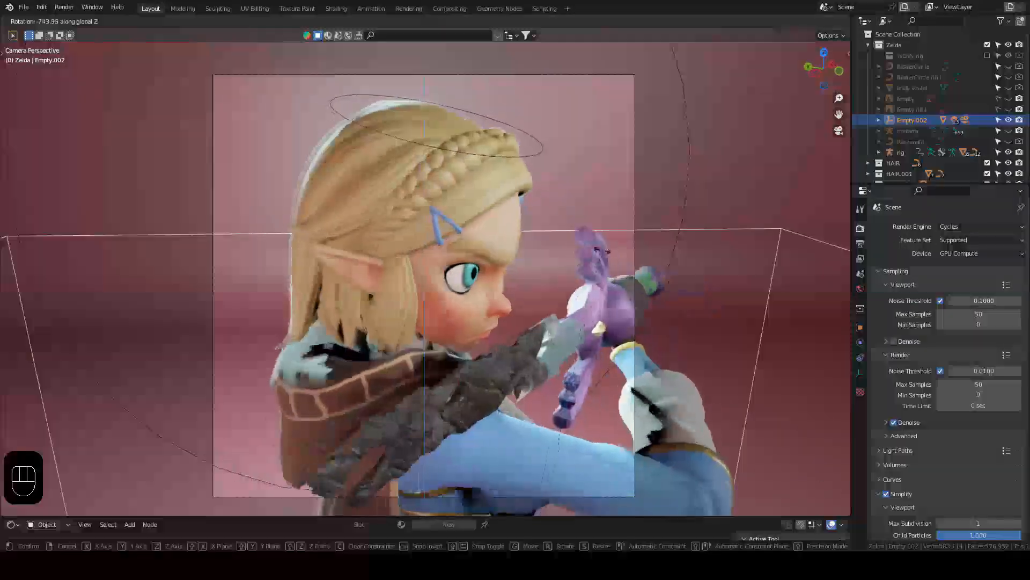
pyautogui.rightClick(569, 227)
# Step: In an overview of the whole studio, try rotating the cube empty about -276° around global Z
pyautogui.scroll(-2, 575, 223)
pyautogui.moveTo(575, 223); pyautogui.dragTo(533, 250, button='middle')
pyautogui.scroll(-2, 499, 216)
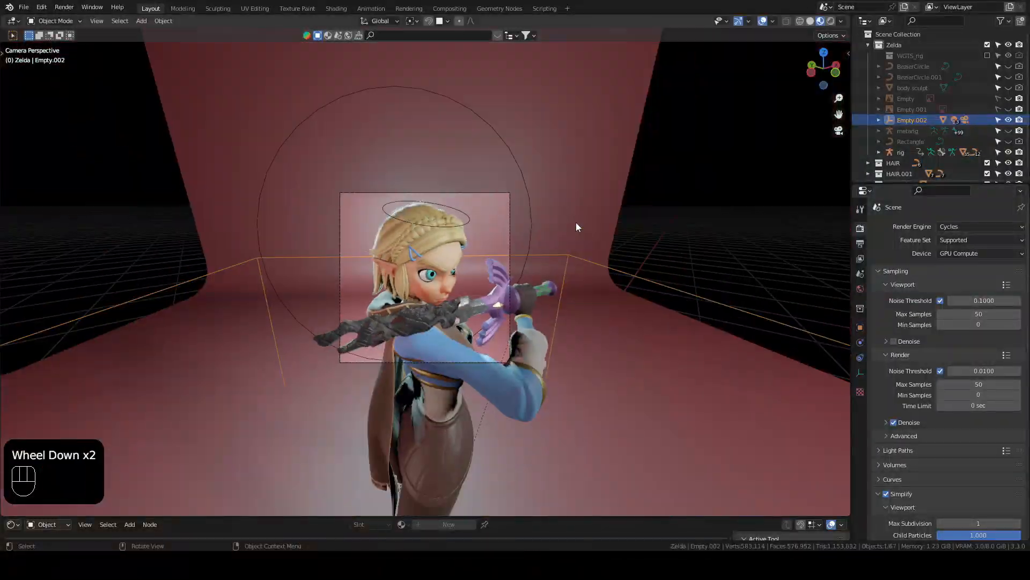
pyautogui.scroll(-8, 498, 215)
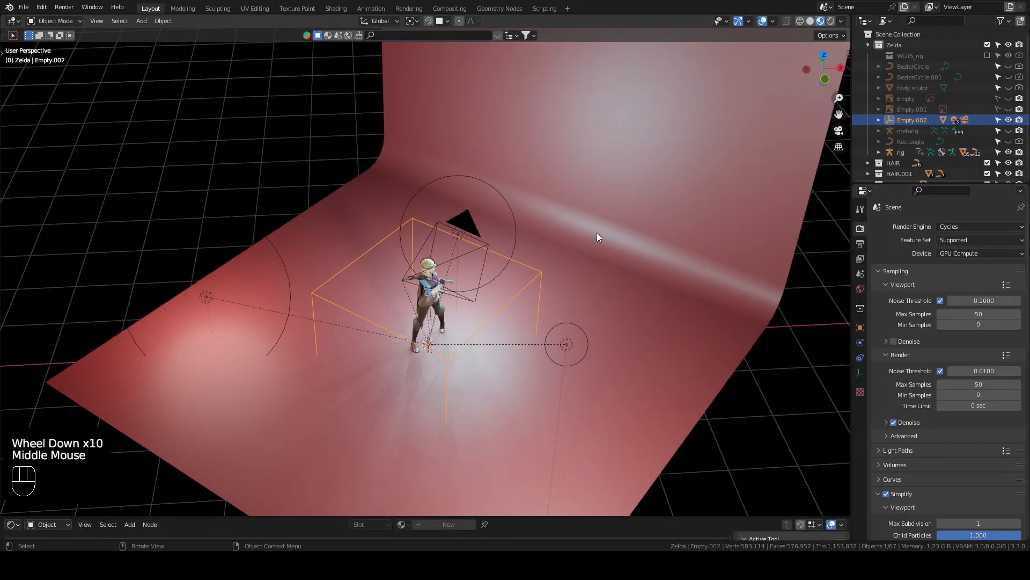
pyautogui.press('r')
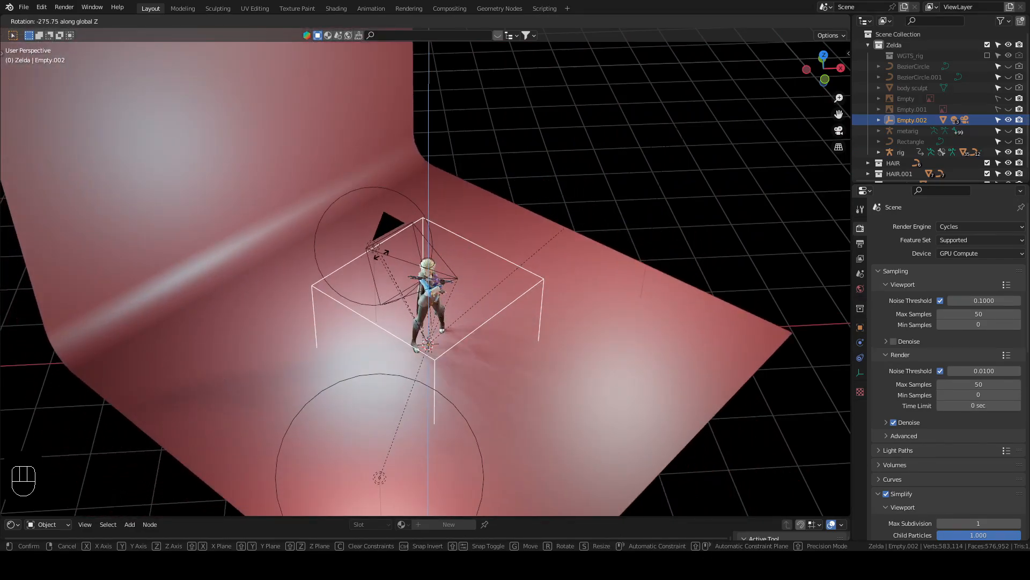
pyautogui.click(382, 256)
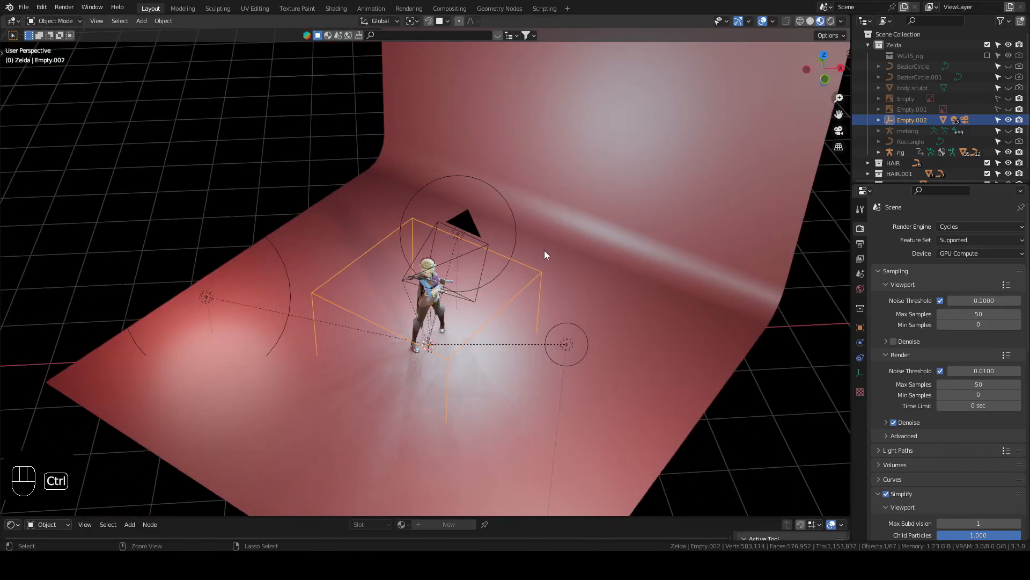
# Step: Undo the last three changes to the studio setup and deselect everything
pyautogui.hotkey('ctrl', 'z')
pyautogui.hotkey('ctrl', 'z')
pyautogui.hotkey('ctrl', 'z')
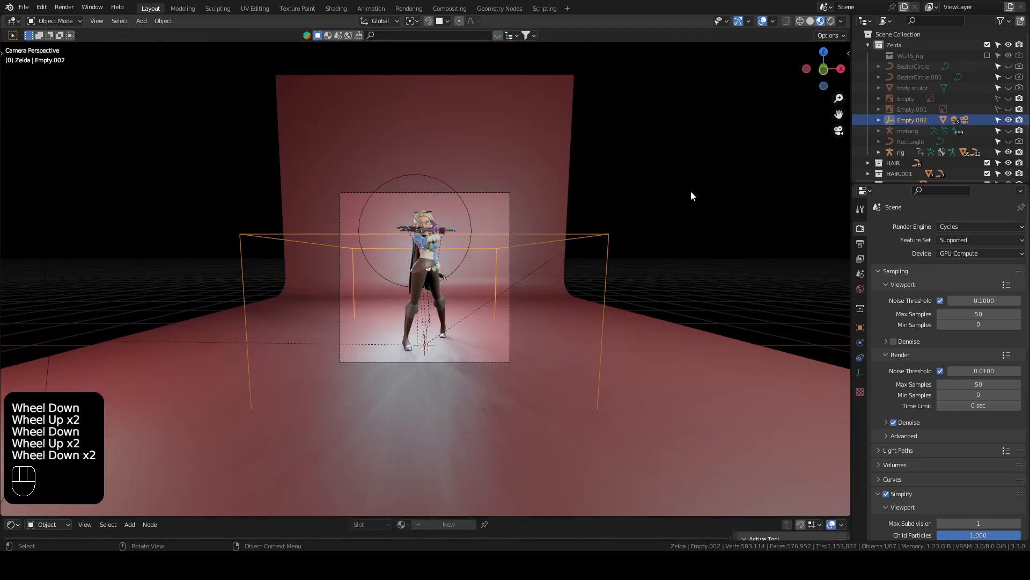
pyautogui.click(698, 169)
pyautogui.moveTo(697, 170); pyautogui.dragTo(419, 300, button='middle')
pyautogui.scroll(-5, 633, 198)
pyautogui.scroll(2, 623, 203)
pyautogui.moveTo(419, 300); pyautogui.dragTo(214, 397, button='middle')
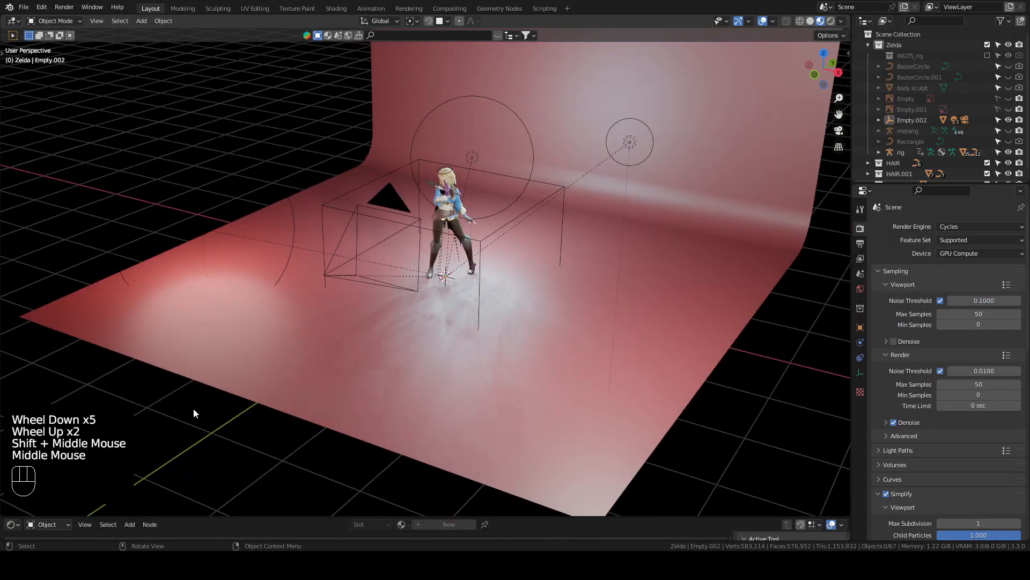
# Step: Enlarge the editor area below the viewport and change it from the Shader Editor to a Timeline
pyautogui.moveTo(154, 517); pyautogui.dragTo(156, 357)
pyautogui.click(17, 366)
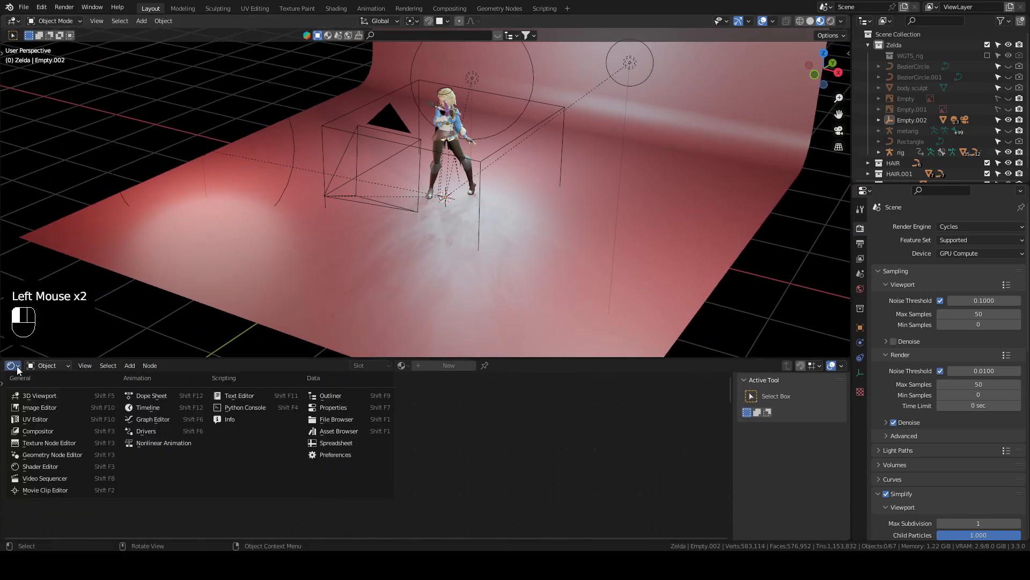
pyautogui.click(149, 407)
pyautogui.moveTo(167, 358); pyautogui.dragTo(169, 401)
pyautogui.moveTo(168, 401); pyautogui.dragTo(167, 392)
pyautogui.scroll(-2, 170, 363)
pyautogui.scroll(-1, 170, 359)
pyautogui.scroll(2, 546, 210)
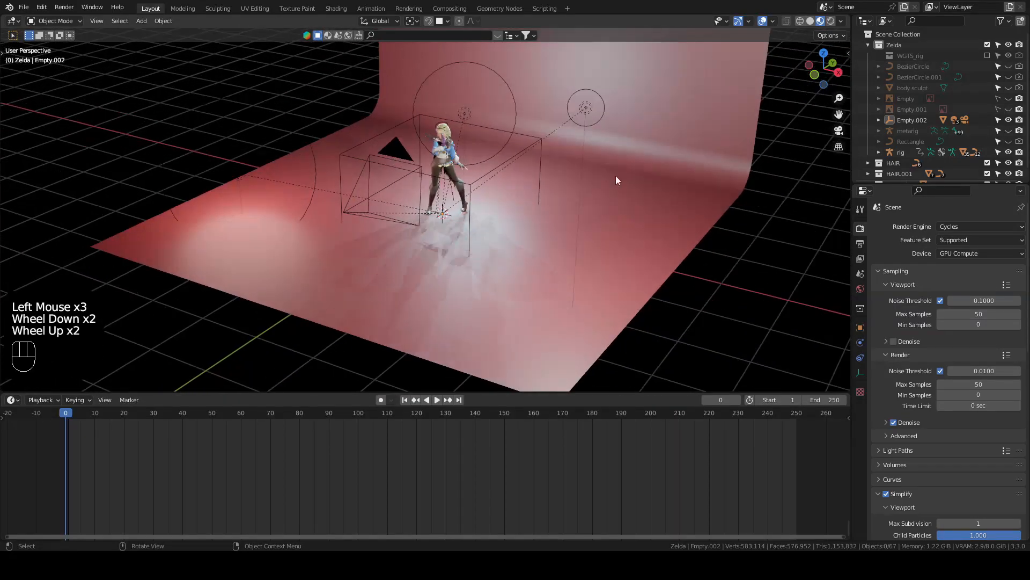
# Step: Switch the viewport shading to Solid, with the whole studio setup in view
pyautogui.click(810, 21)
pyautogui.scroll(-2, 314, 252)
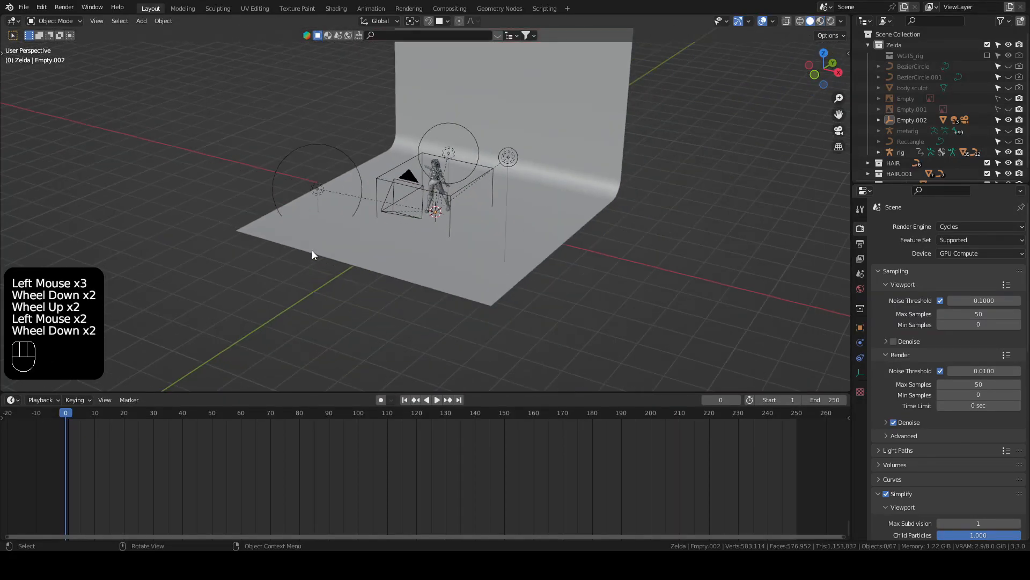
pyautogui.keyDown('shift'); pyautogui.moveTo(314, 252); pyautogui.dragTo(352, 302, button='middle'); pyautogui.keyUp('shift')
pyautogui.click(194, 213)
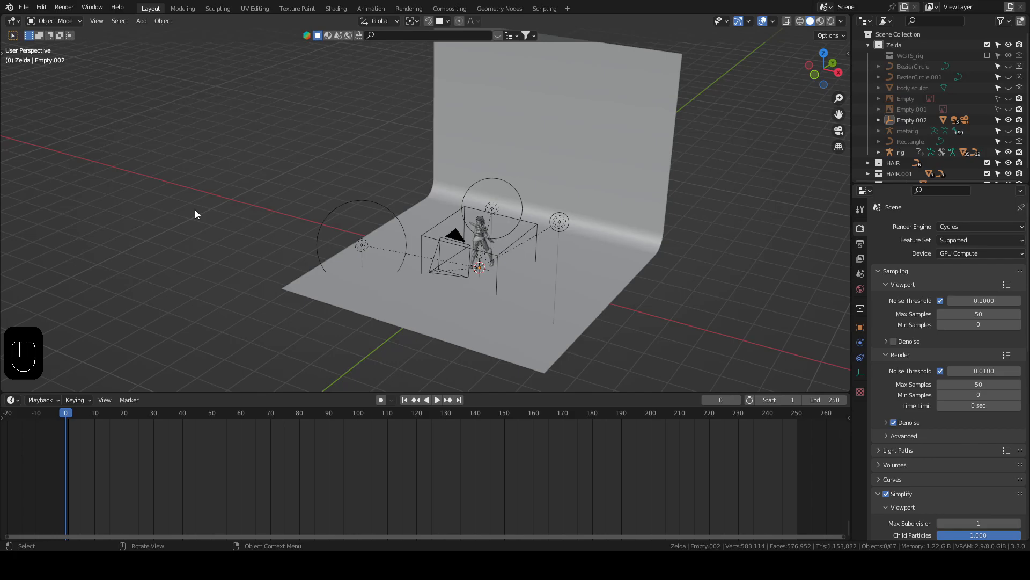
pyautogui.click(207, 248)
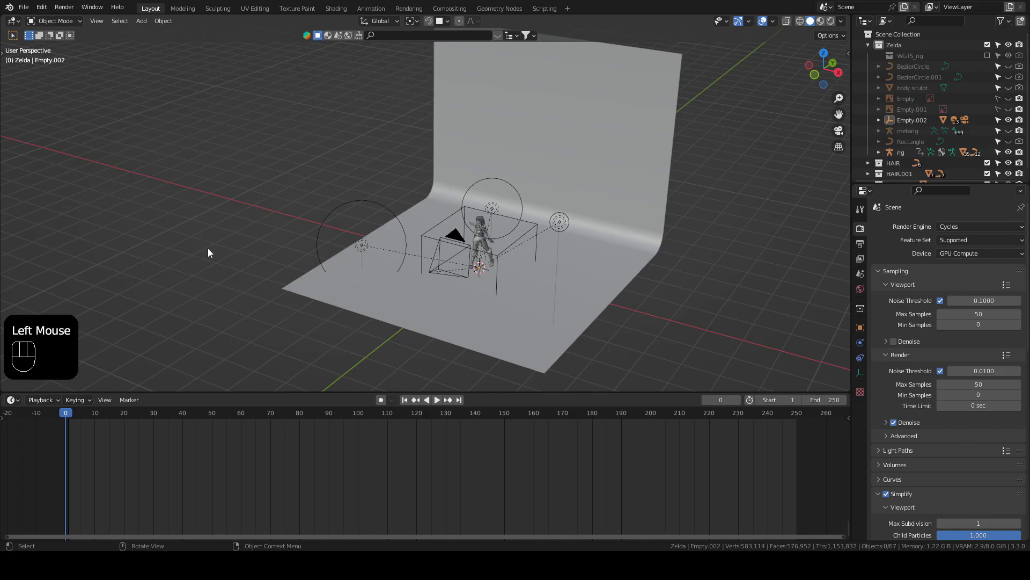
# Step: Add a cube mesh on the near side of the backdrop, beside the red floor, and keyframe its location at frame 0
pyautogui.hotkey('shift', 'a')
pyautogui.moveTo(207, 142)
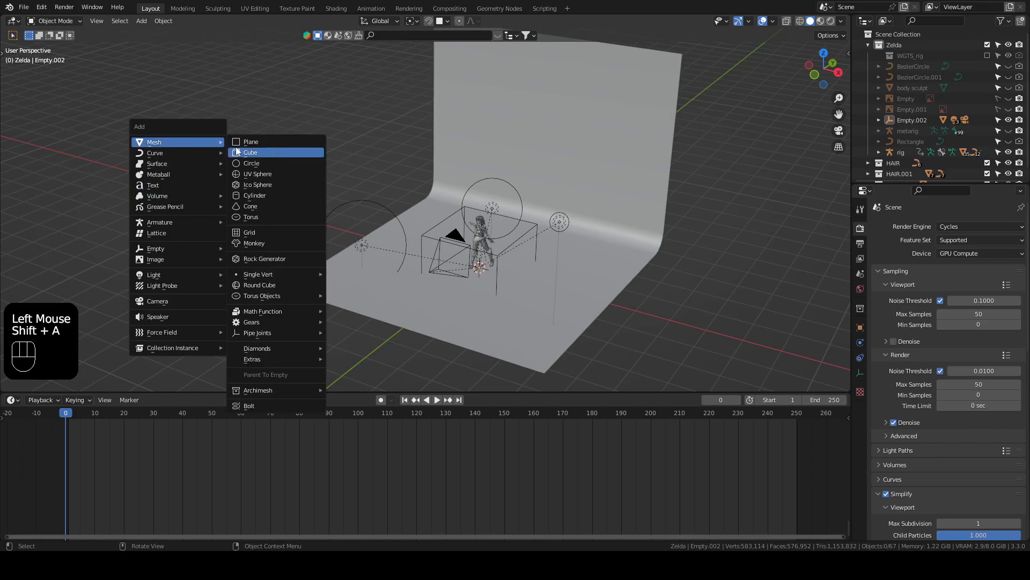
pyautogui.click(248, 148)
pyautogui.moveTo(429, 268); pyautogui.dragTo(482, 273, button='middle')
pyautogui.press('g')
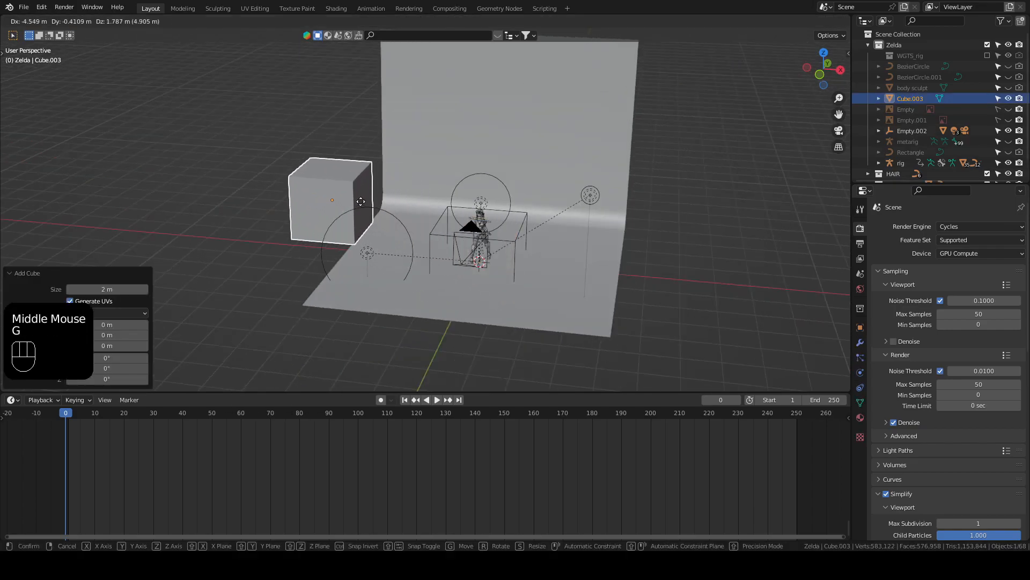
pyautogui.click(294, 189)
pyautogui.click(295, 154)
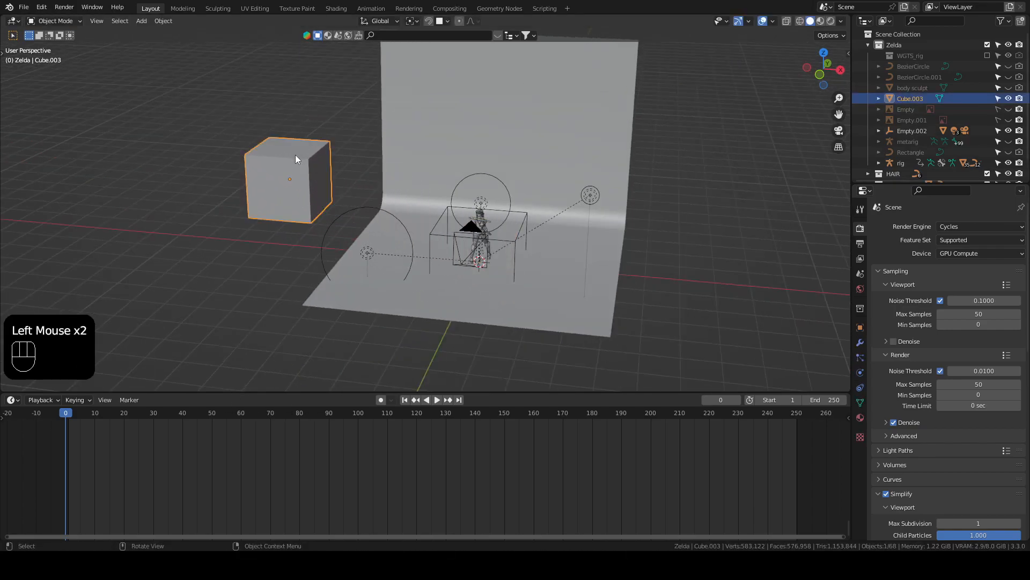
pyautogui.press('i')
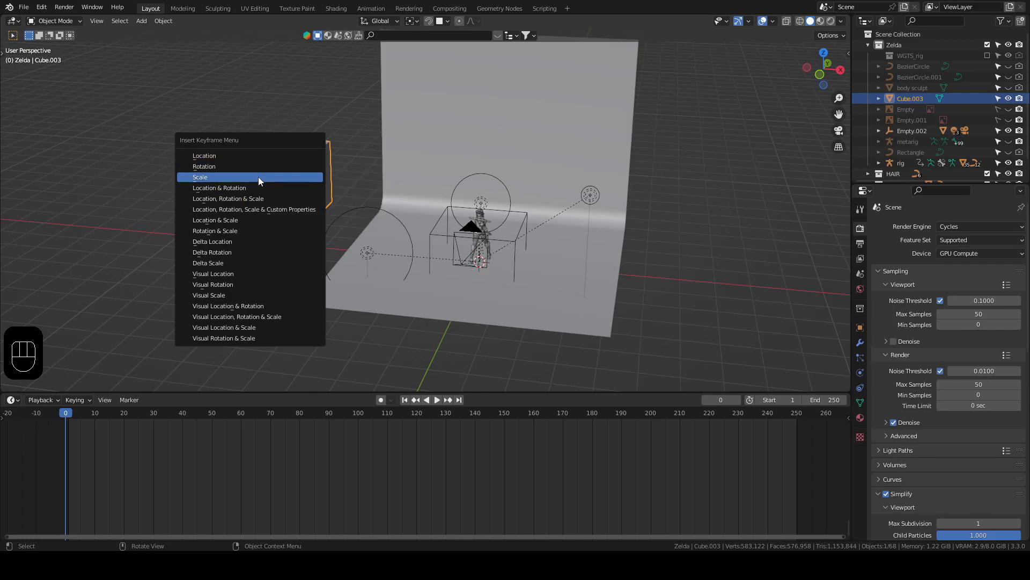
pyautogui.click(256, 157)
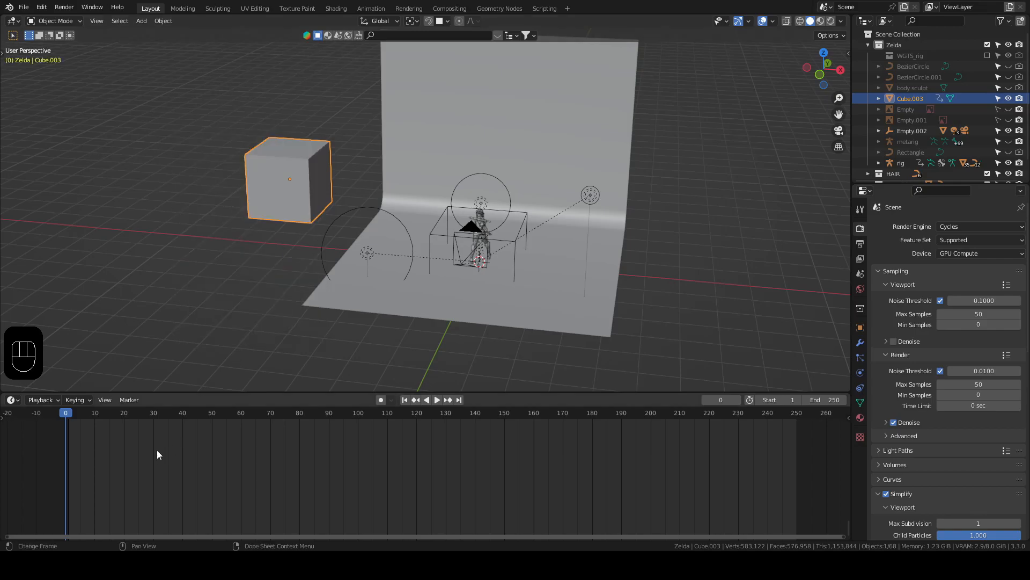
# Step: At frame 60, move the cube about 12.74 m in X to the backdrop's other side, keyframe its location and scrub the motion
pyautogui.click(241, 412)
pyautogui.press('g')
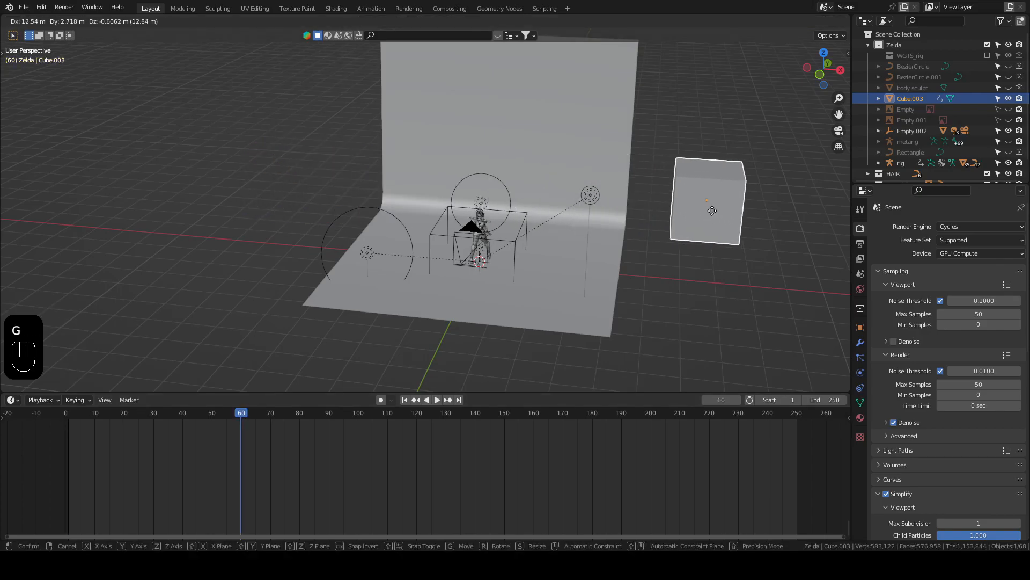
pyautogui.click(716, 210)
pyautogui.press('i')
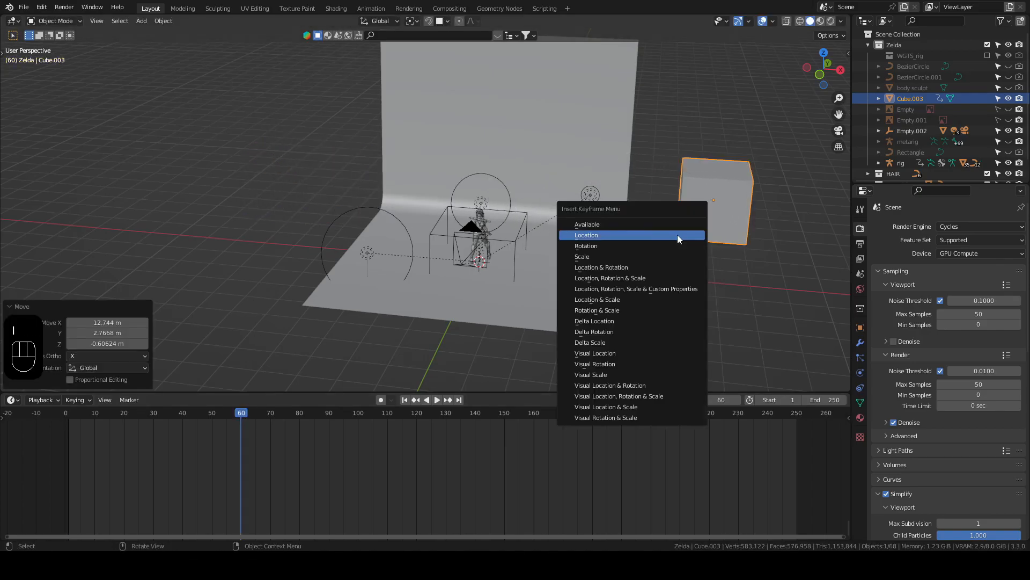
pyautogui.click(678, 235)
pyautogui.moveTo(242, 413); pyautogui.dragTo(99, 440)
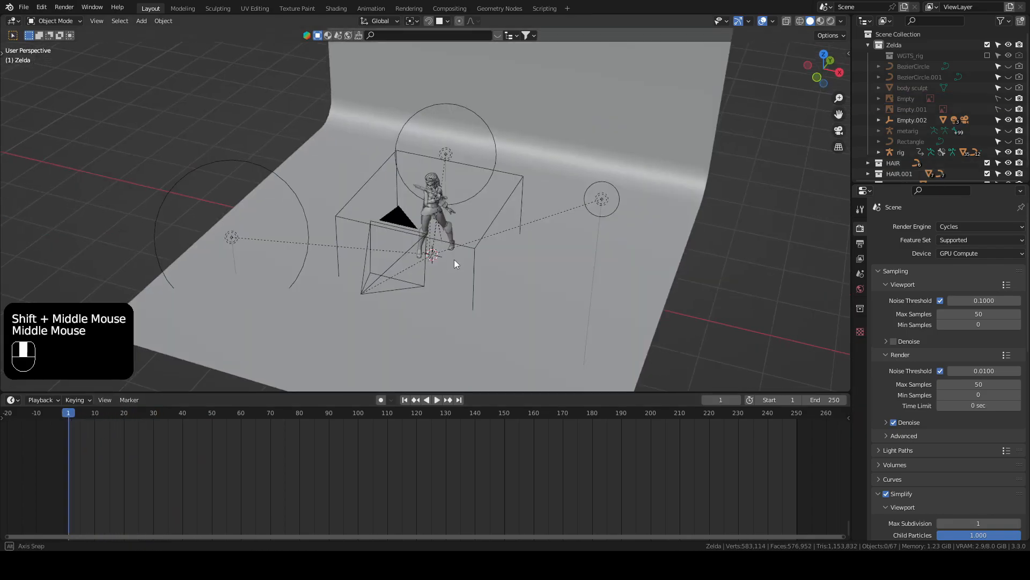
pyautogui.moveTo(454, 259); pyautogui.dragTo(443, 279, button='middle')
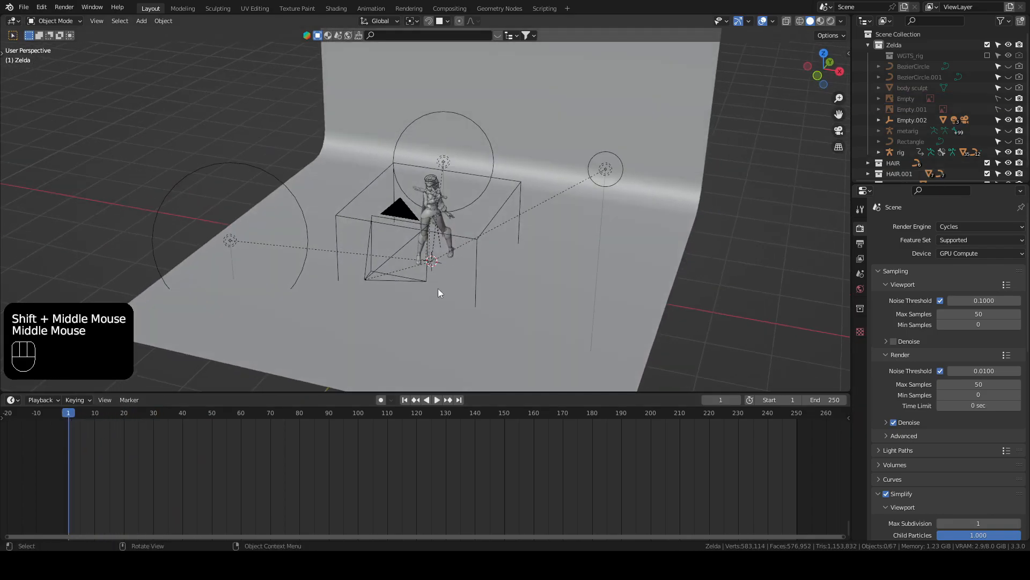
# Step: Set the animation's end frame to 140
pyautogui.click(821, 399)
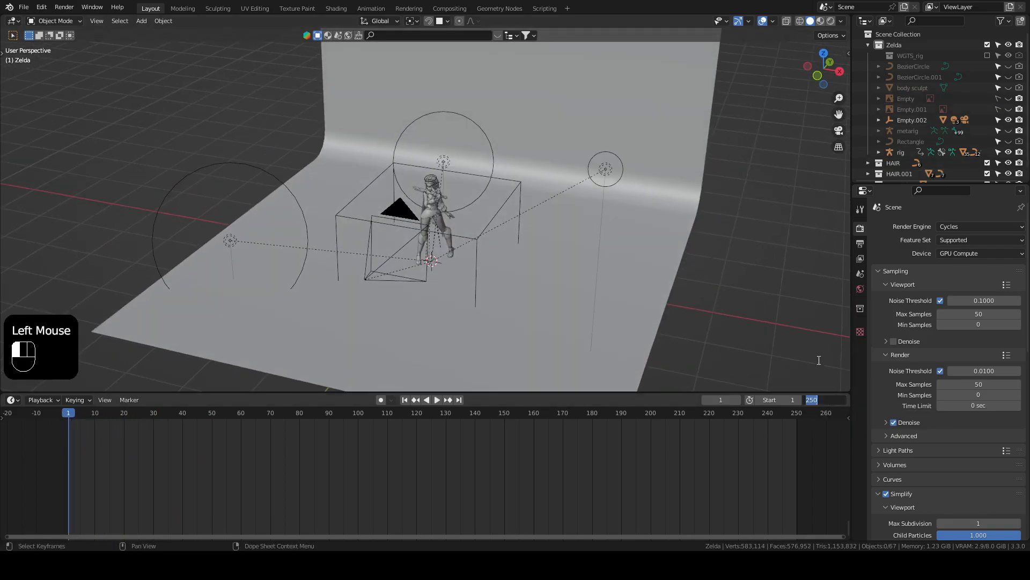
pyautogui.write('140')
pyautogui.press('Return')
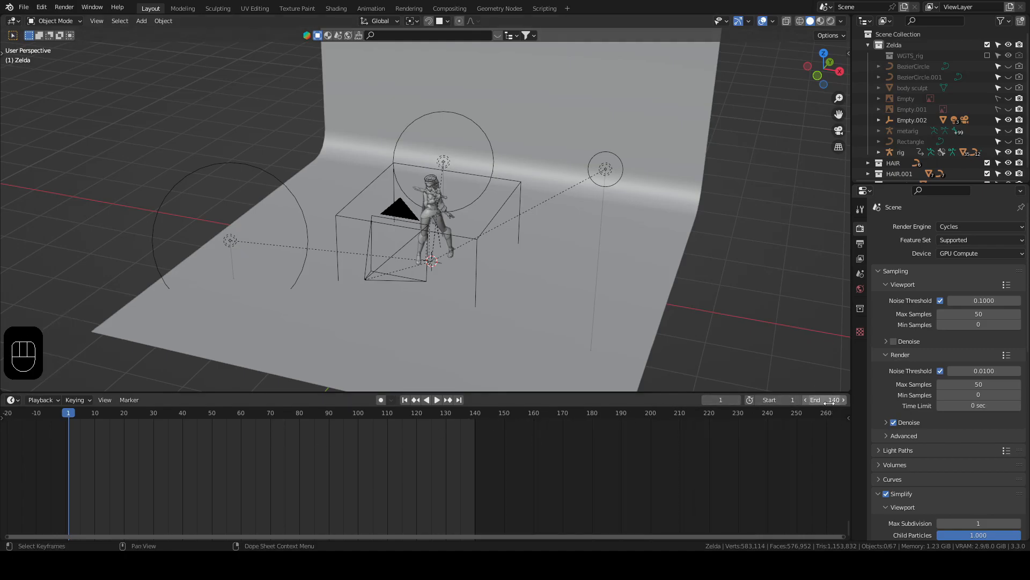
pyautogui.click(827, 400)
pyautogui.click(814, 368)
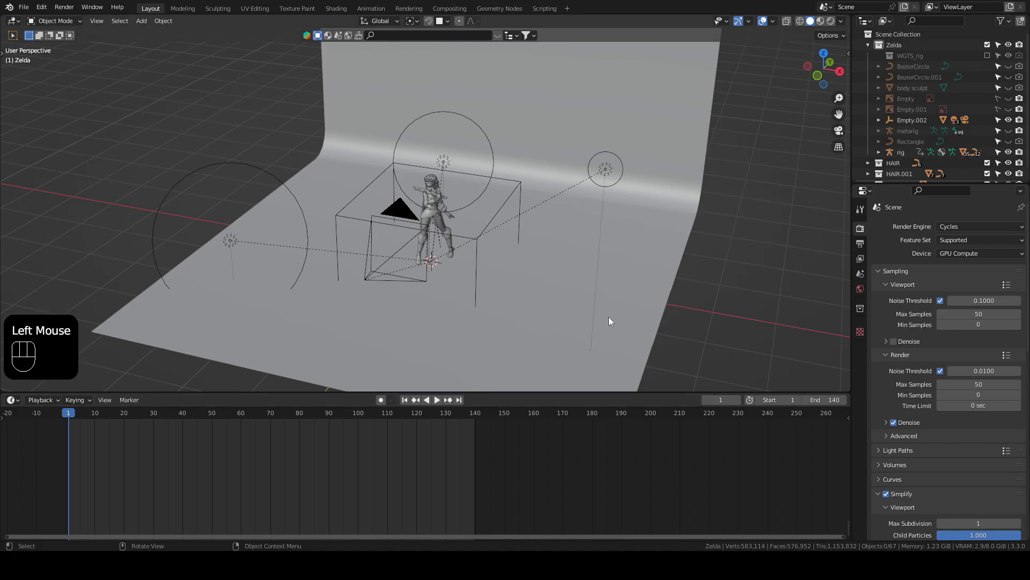
# Step: Keyframe the rotation of the cube empty at frame 1
pyautogui.moveTo(69, 416)
pyautogui.mouseDown()
pyautogui.moveTo(80, 416)
pyautogui.moveTo(69, 415)
pyautogui.mouseUp()
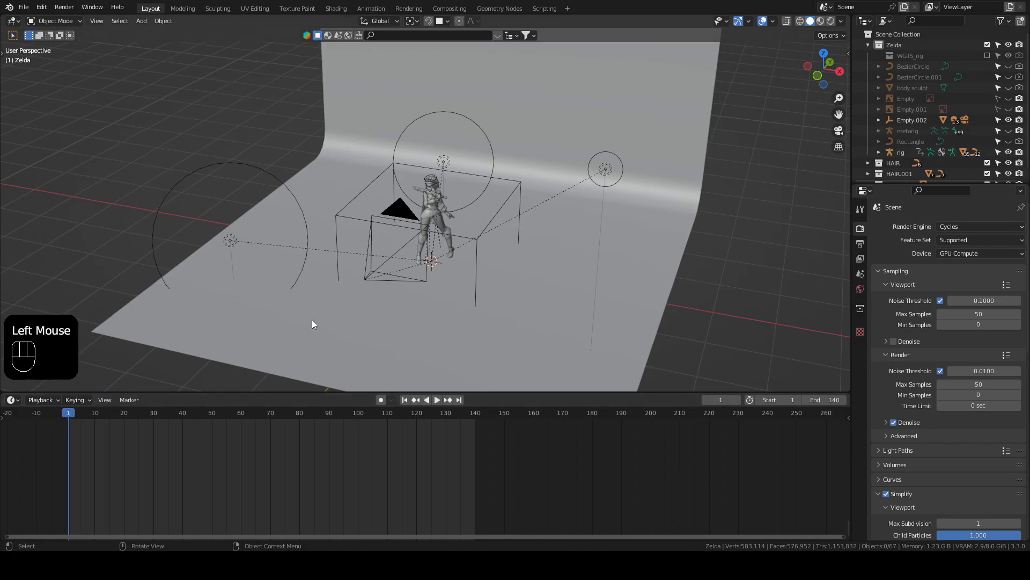
pyautogui.click(520, 184)
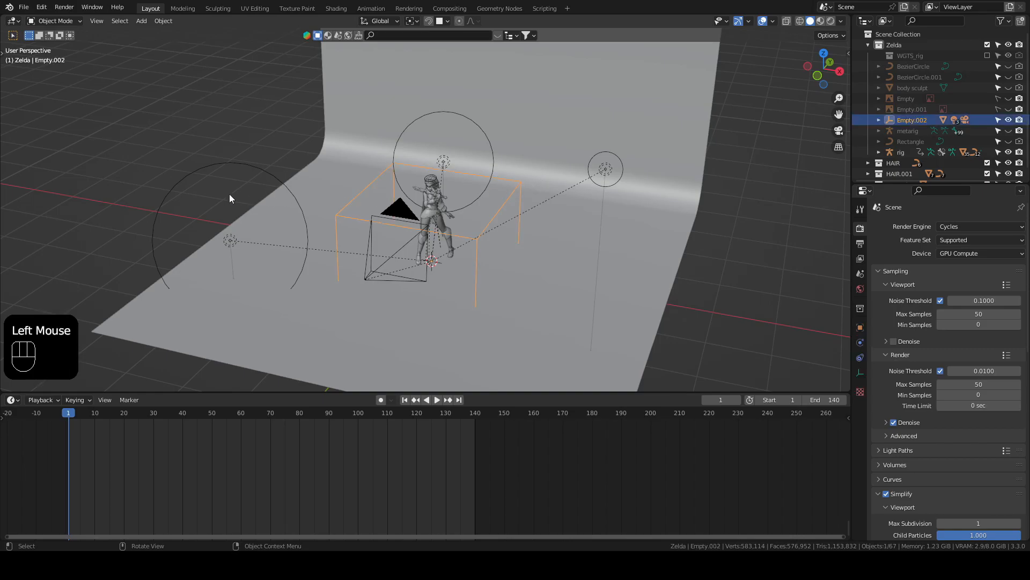
pyautogui.press('i')
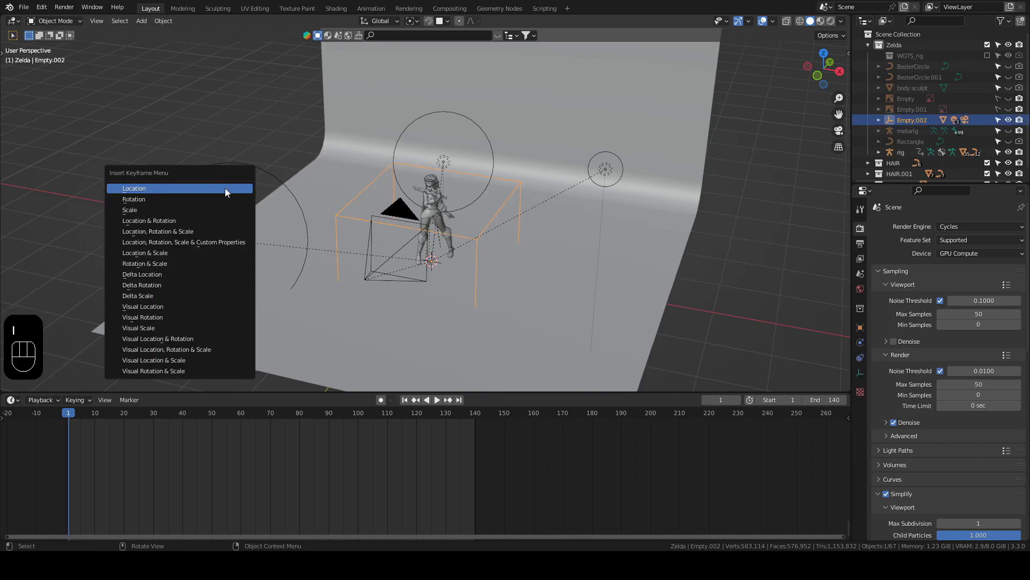
pyautogui.click(165, 200)
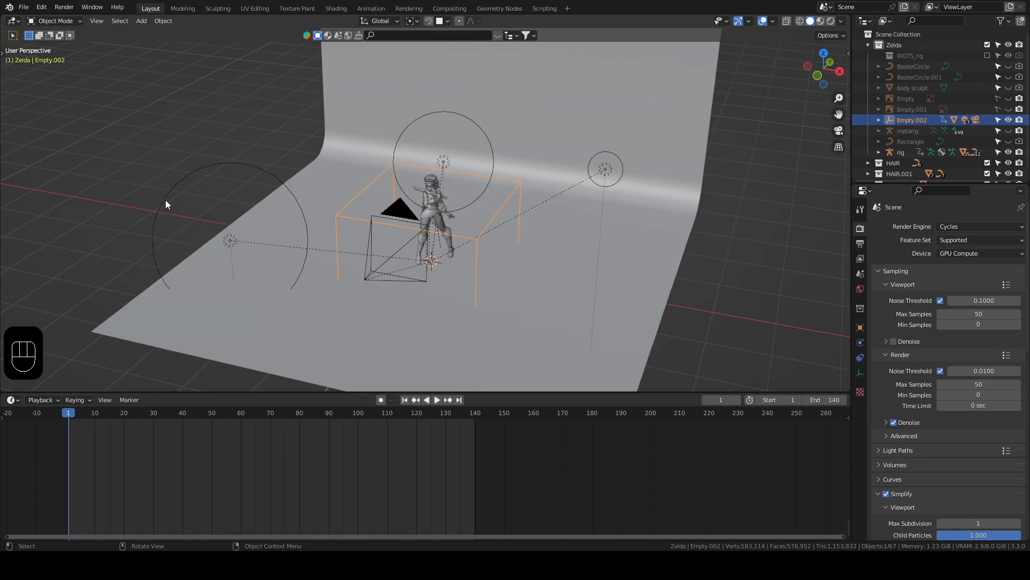
# Step: At frame 141, rotate the cube empty -360° around the global Z axis and keyframe its rotation
pyautogui.click(475, 415)
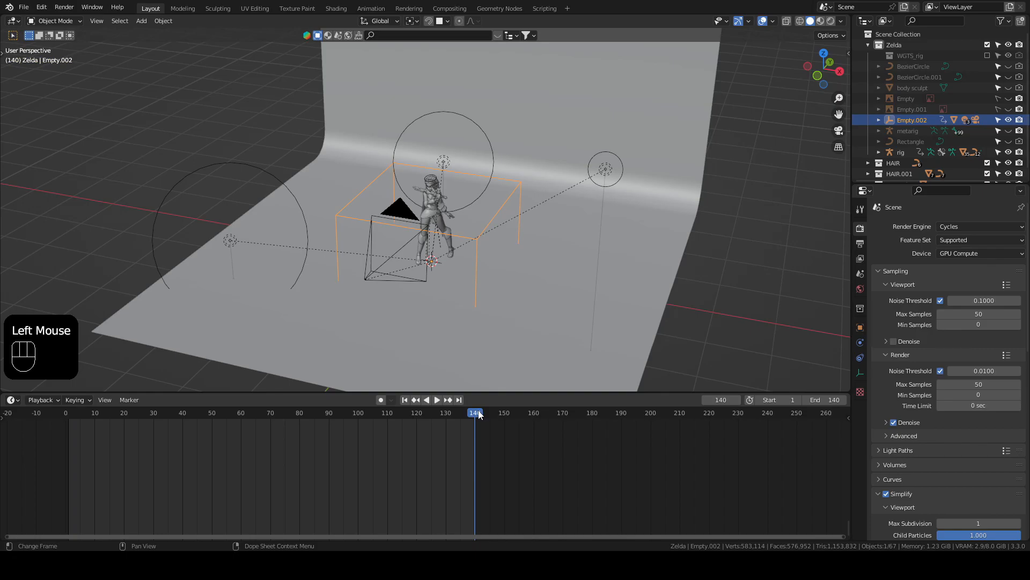
pyautogui.click(479, 415)
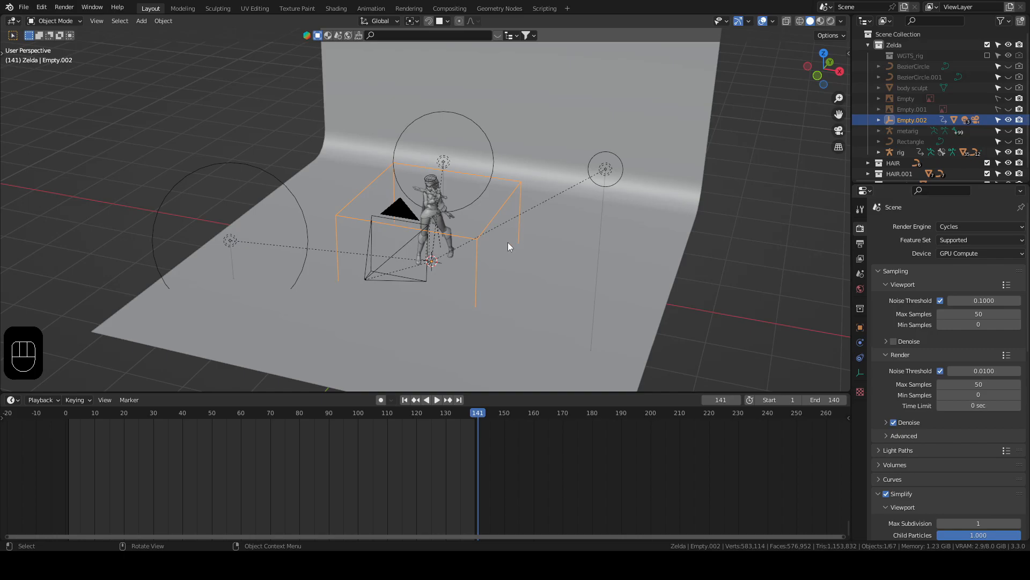
pyautogui.press('r')
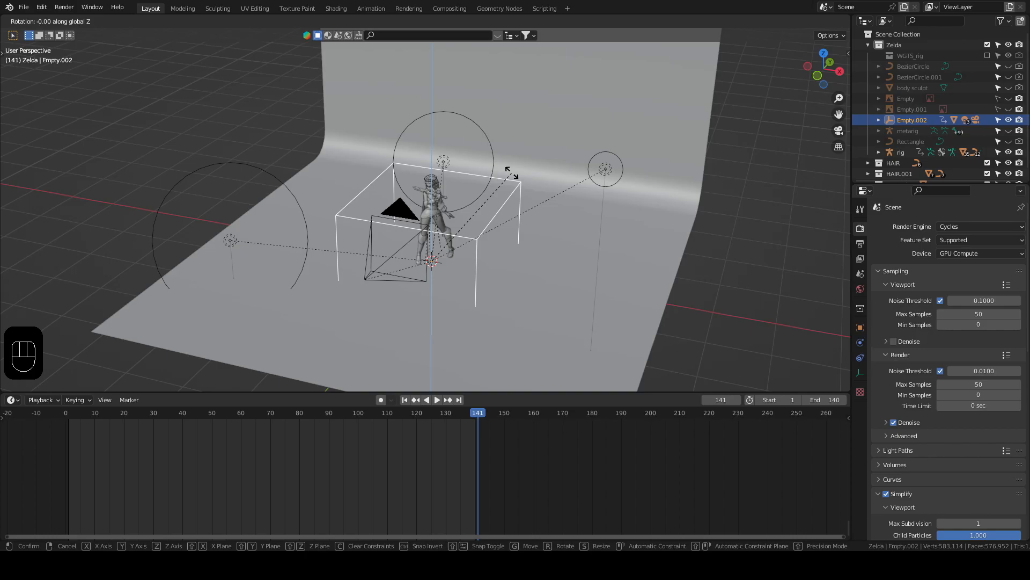
pyautogui.write('-360')
pyautogui.press('Return')
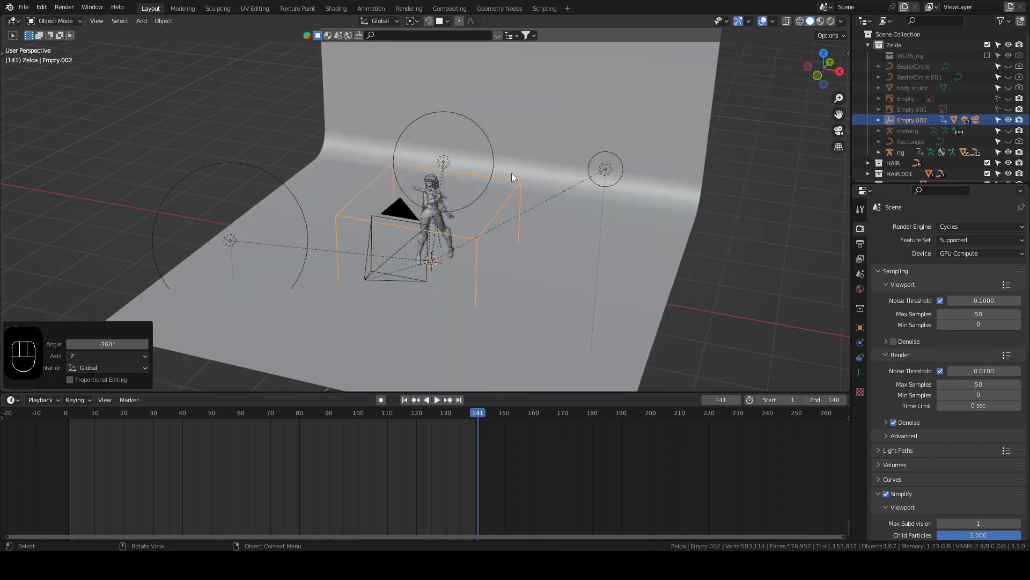
pyautogui.press('i')
pyautogui.click(465, 211)
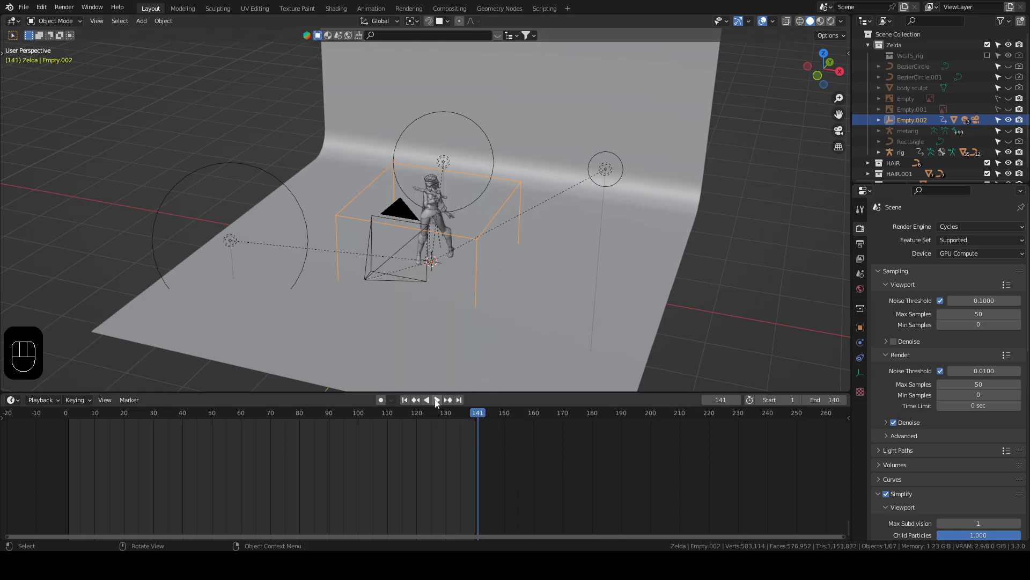
# Step: Play the turntable animation through the camera view, stop it and return to frame 1
pyautogui.press('space')
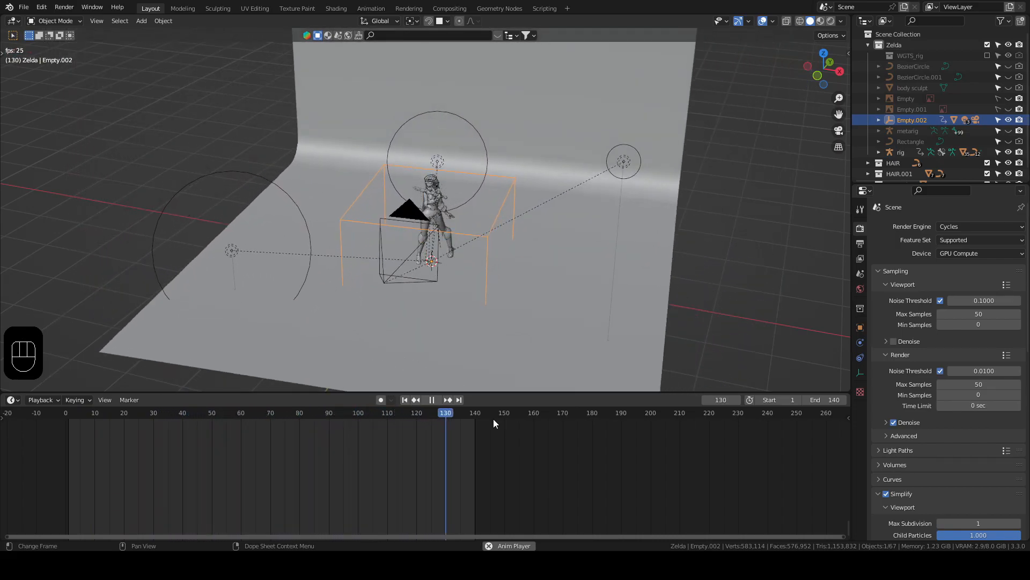
pyautogui.press('KP_0')
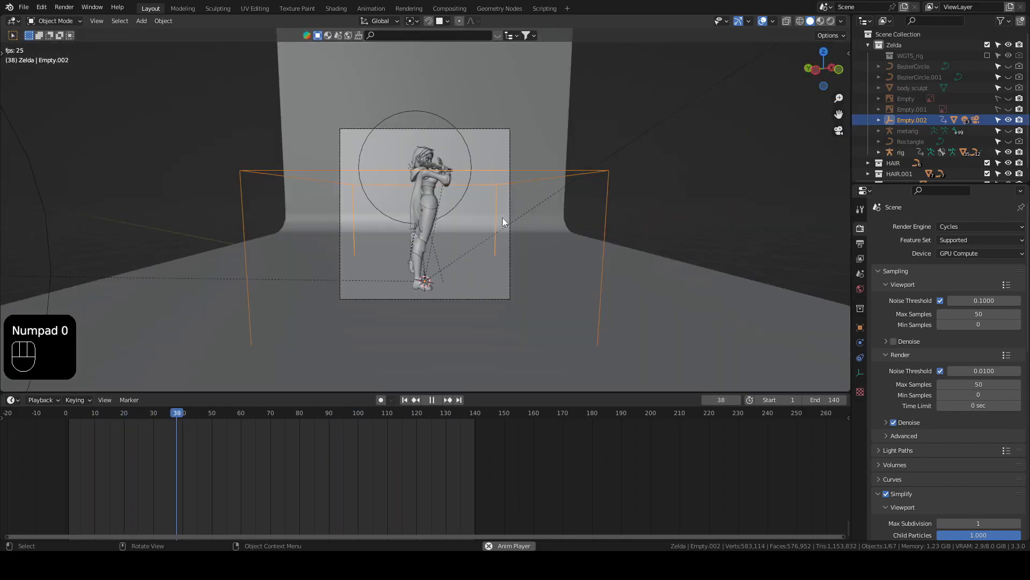
pyautogui.scroll(1, 482, 188)
pyautogui.scroll(1, 482, 185)
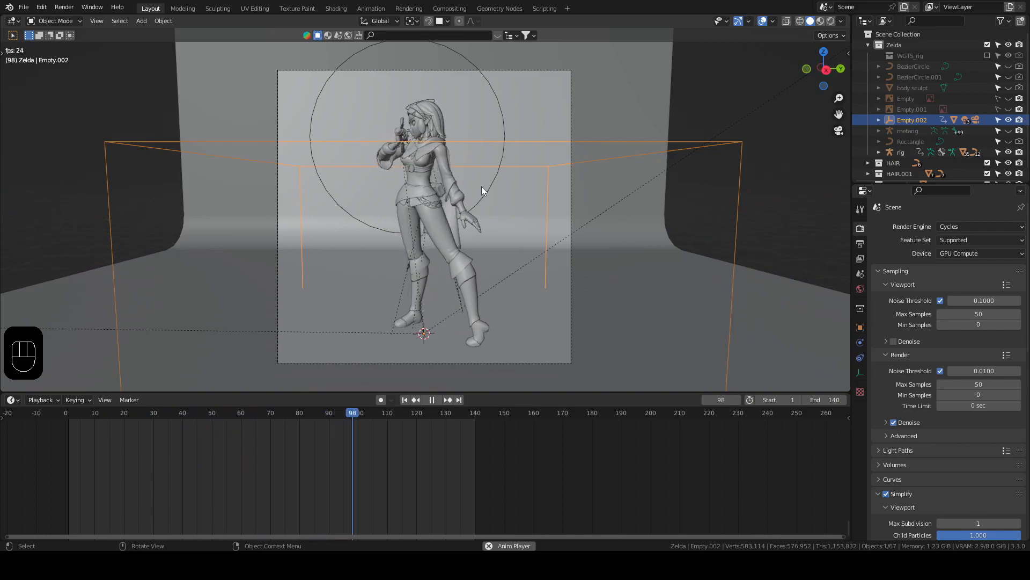
pyautogui.press('space')
pyautogui.click(404, 403)
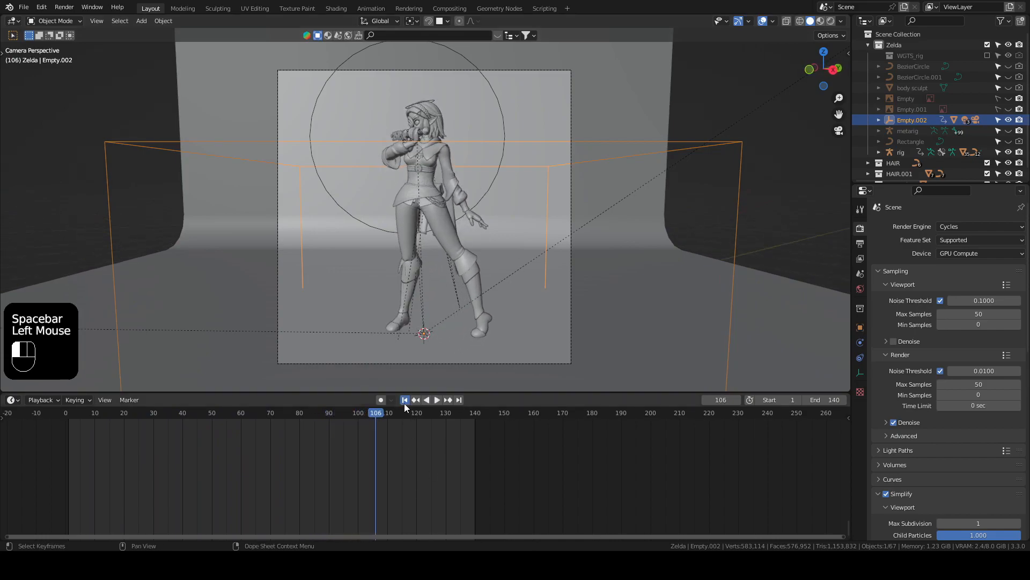
pyautogui.click(404, 402)
# Step: Set the handle type of all the empty's rotation keyframes to Vector
pyautogui.click(739, 142)
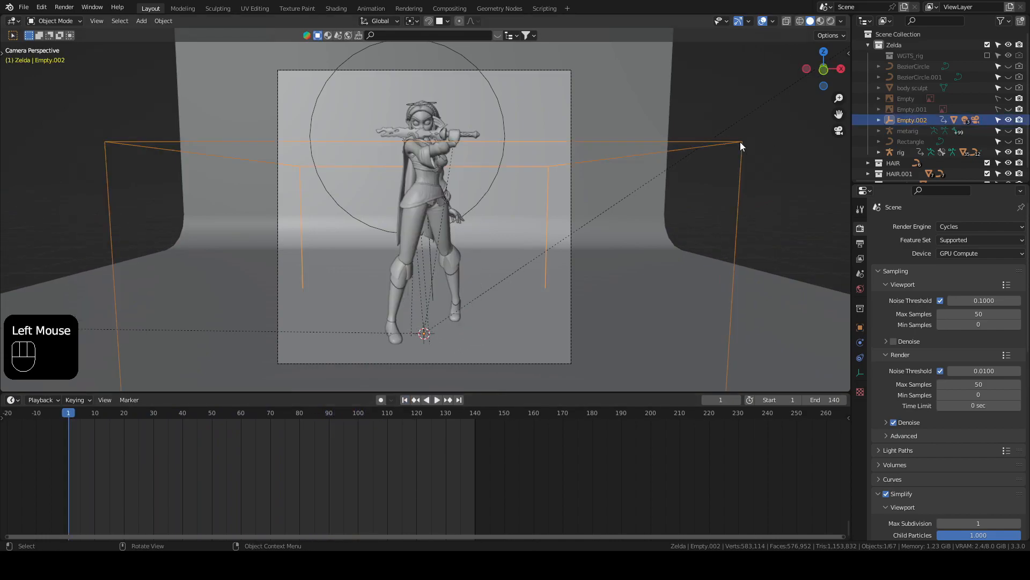
pyautogui.click(149, 455)
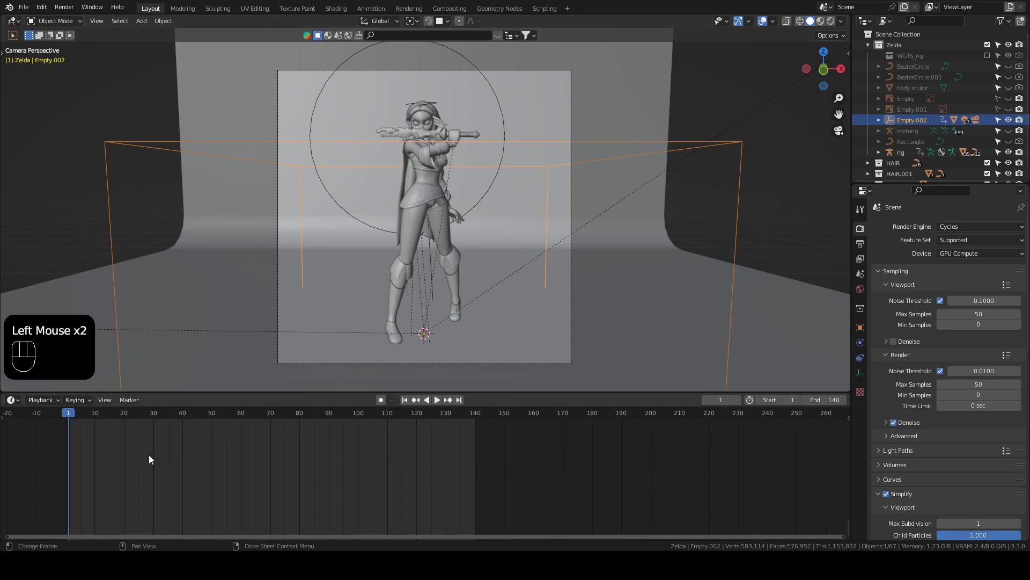
pyautogui.press('a')
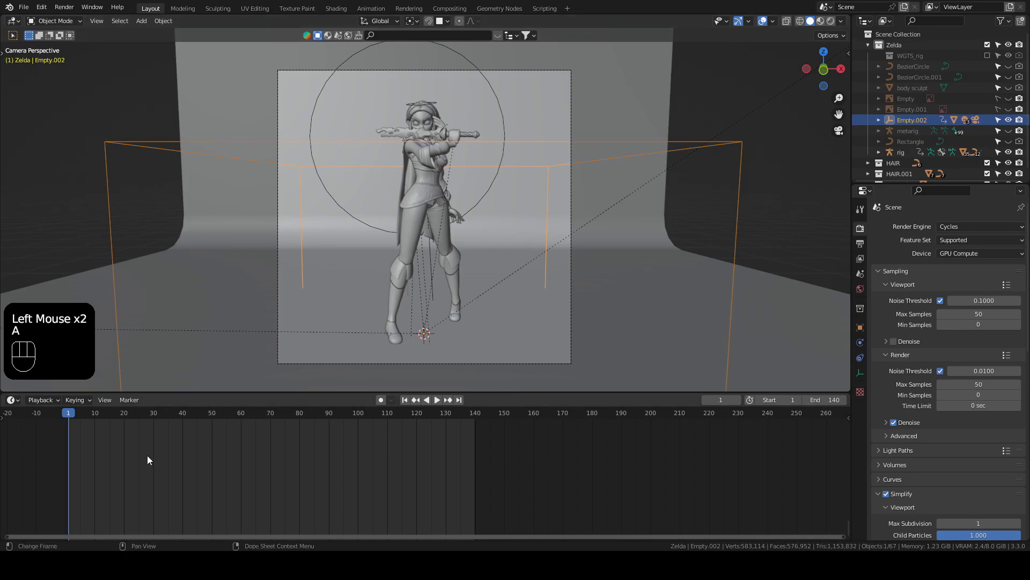
pyautogui.press('v')
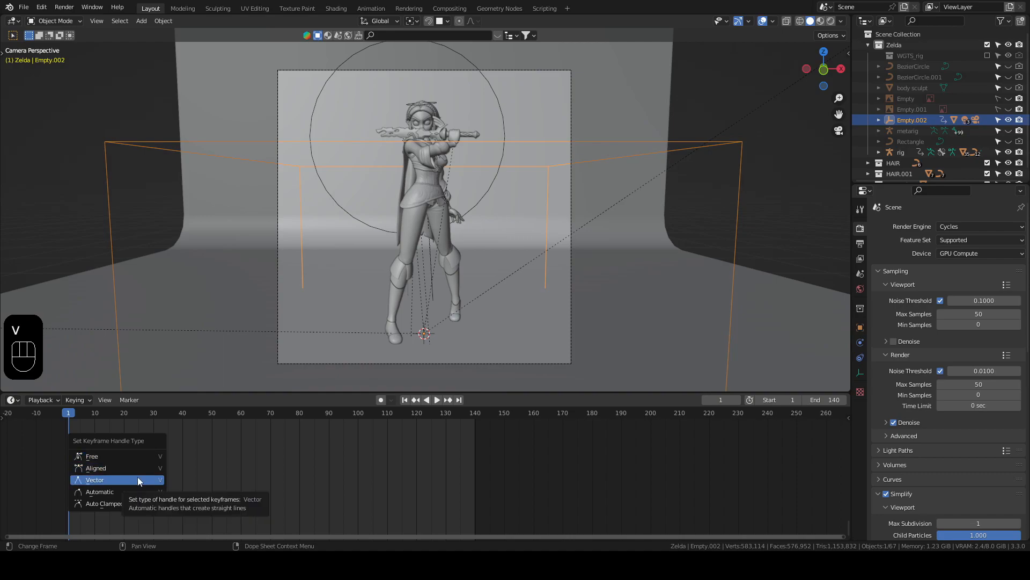
pyautogui.click(138, 477)
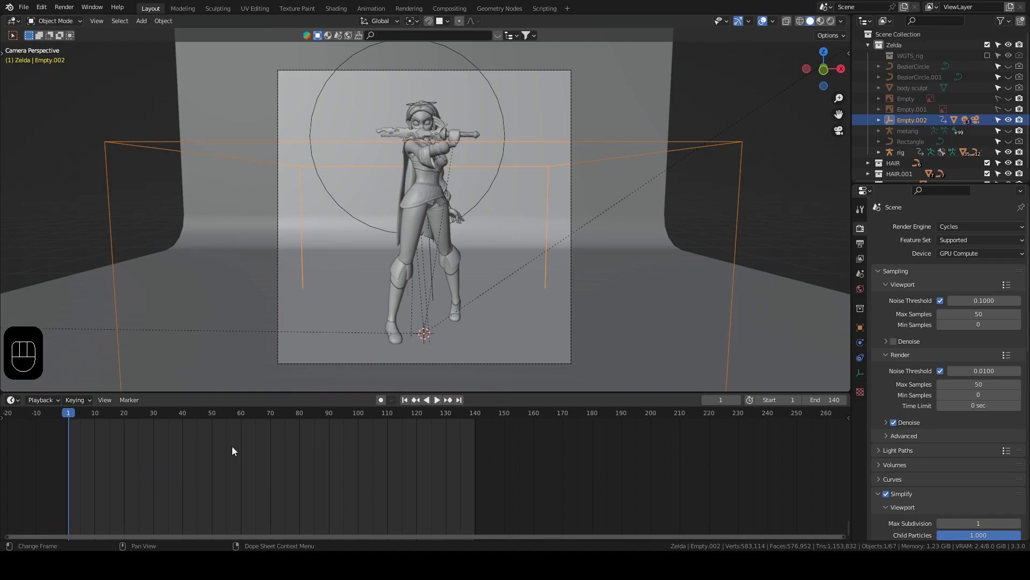
# Step: Play the turntable in the camera view, including with Material Preview shading, and return to frame 1
pyautogui.press('space')
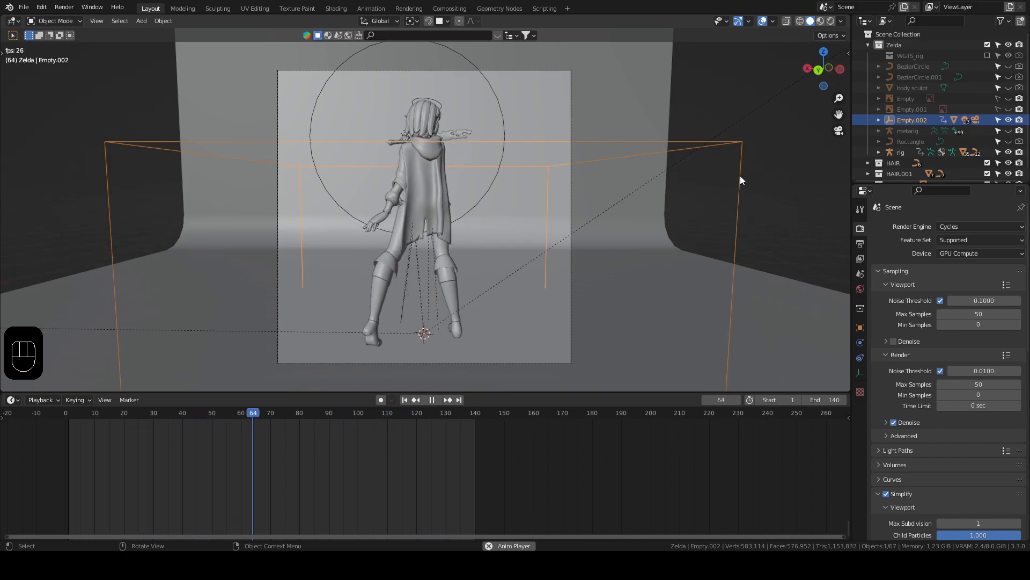
pyautogui.moveTo(505, 394); pyautogui.dragTo(507, 527)
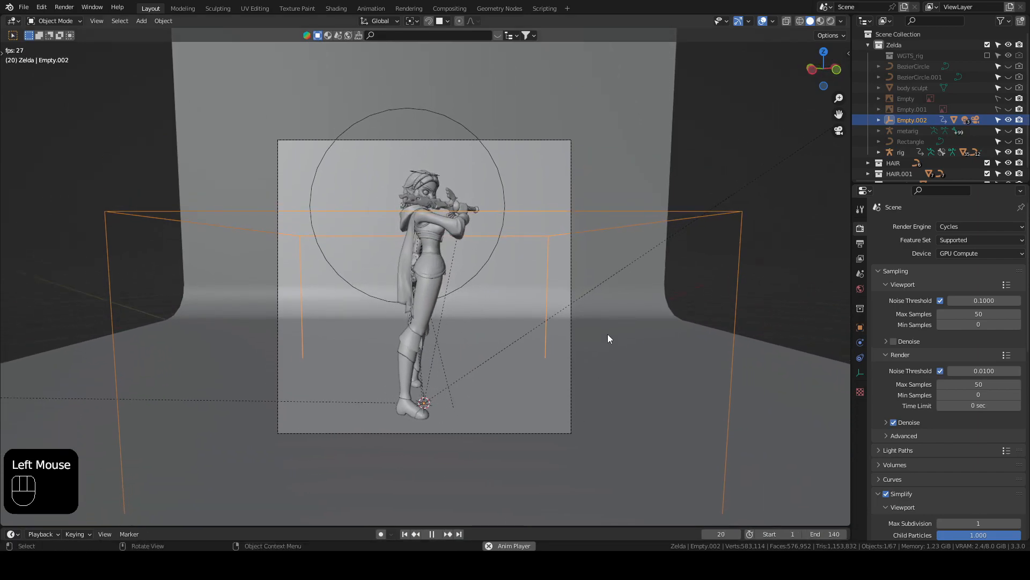
pyautogui.moveTo(599, 526); pyautogui.dragTo(600, 404)
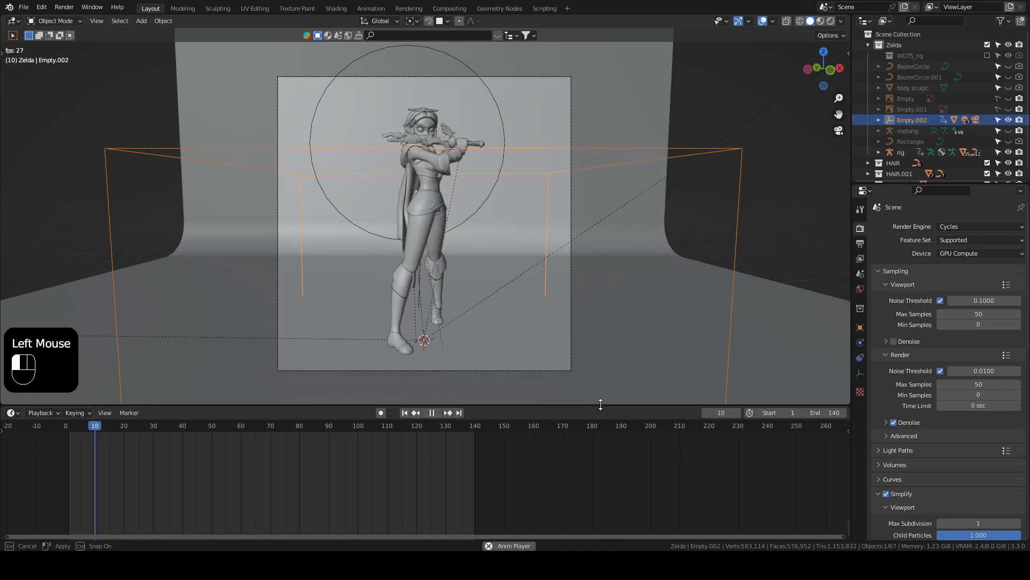
pyautogui.click(820, 22)
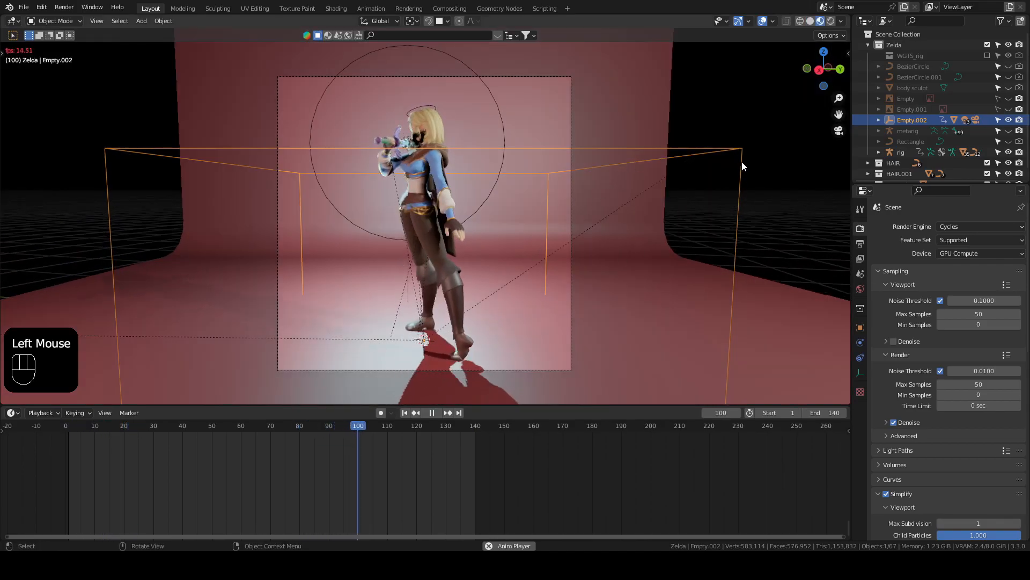
pyautogui.press('space')
pyautogui.click(405, 413)
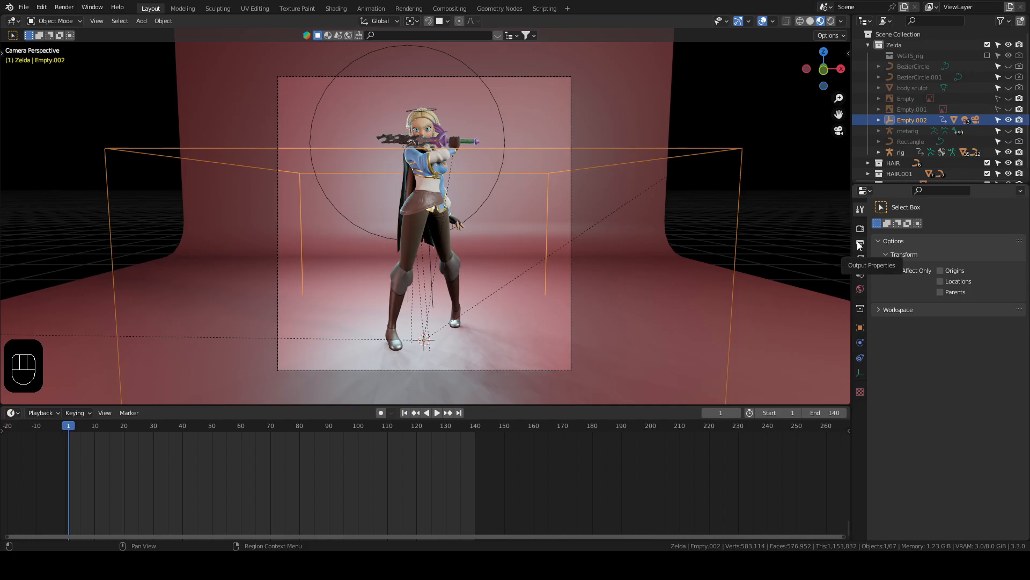
# Step: Create a folder named zeldaturn inside the tutorial folder and set it as the render output path
pyautogui.click(860, 245)
pyautogui.scroll(-6, 915, 334)
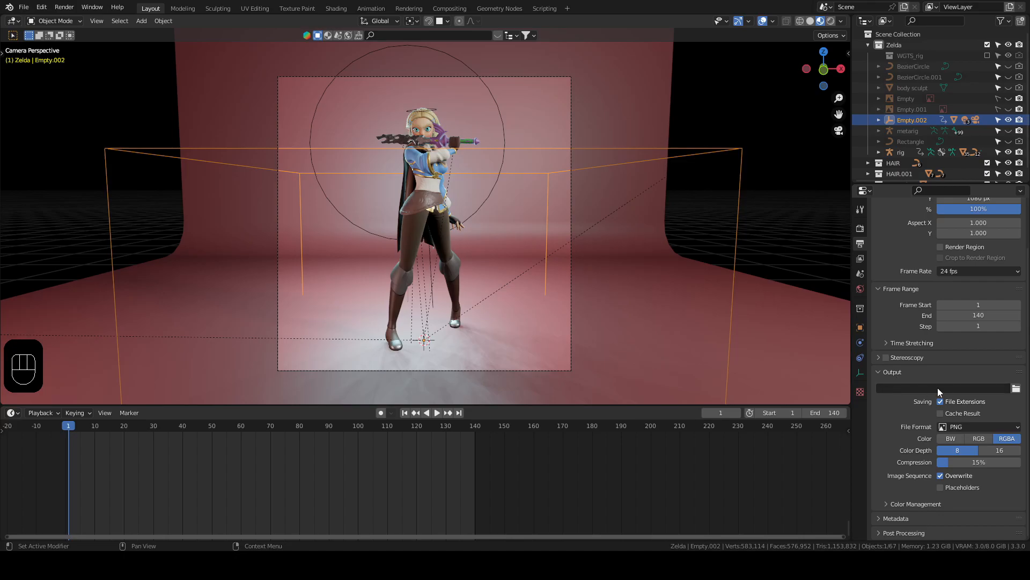
pyautogui.click(1016, 388)
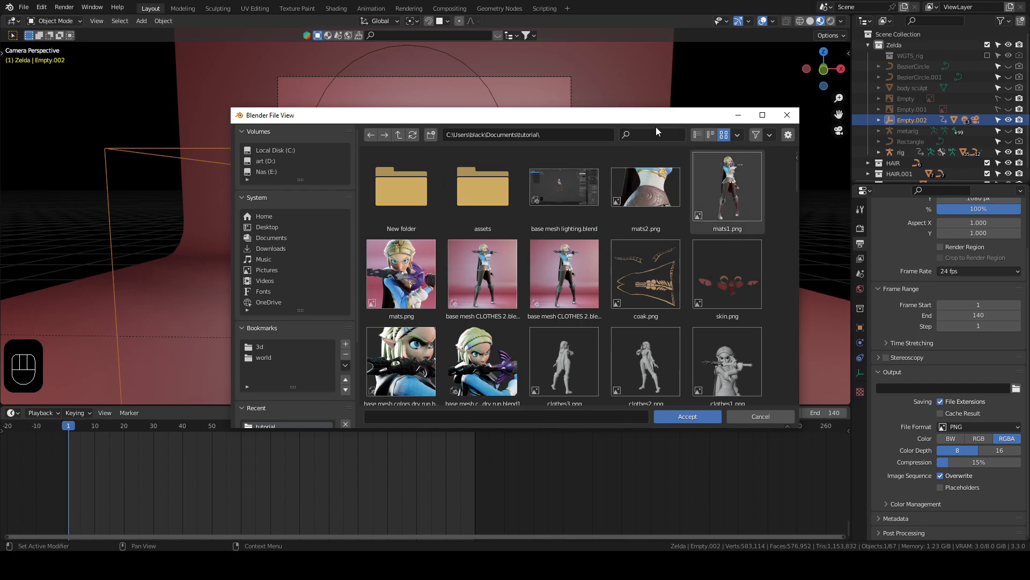
pyautogui.click(431, 134)
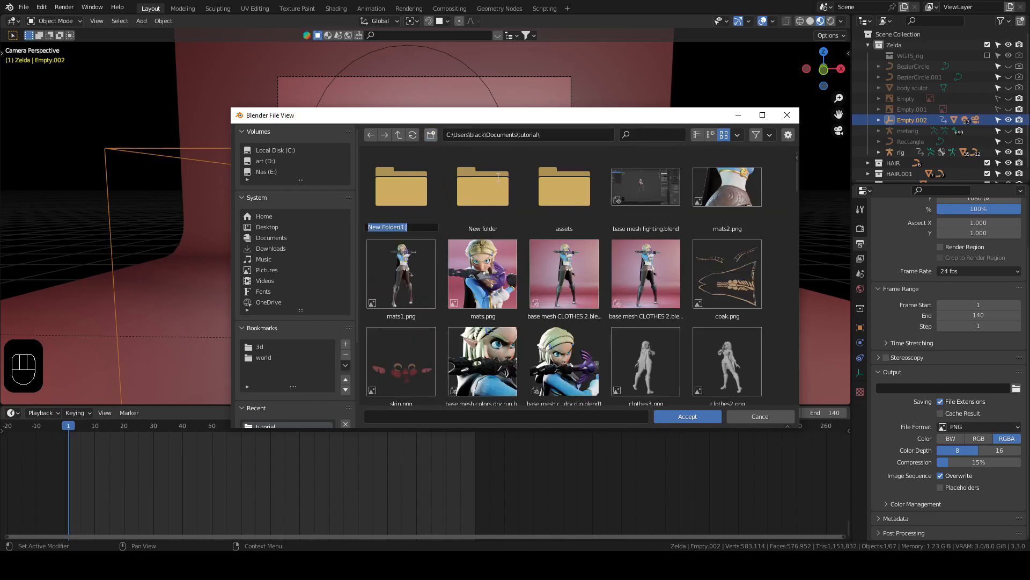
pyautogui.write('ze')
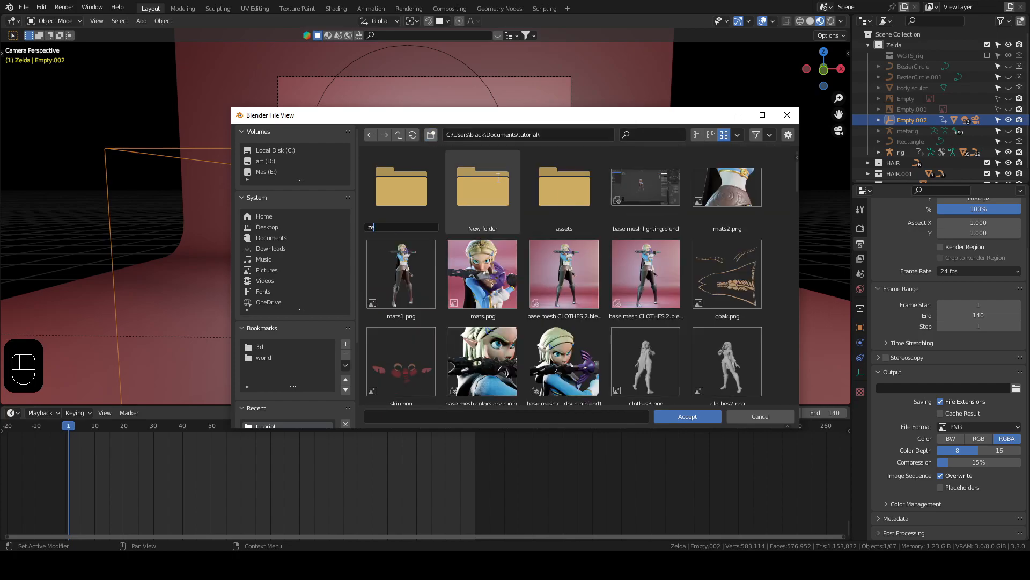
pyautogui.write('ldaturn')
pyautogui.press('Return')
pyautogui.doubleClick(395, 185)
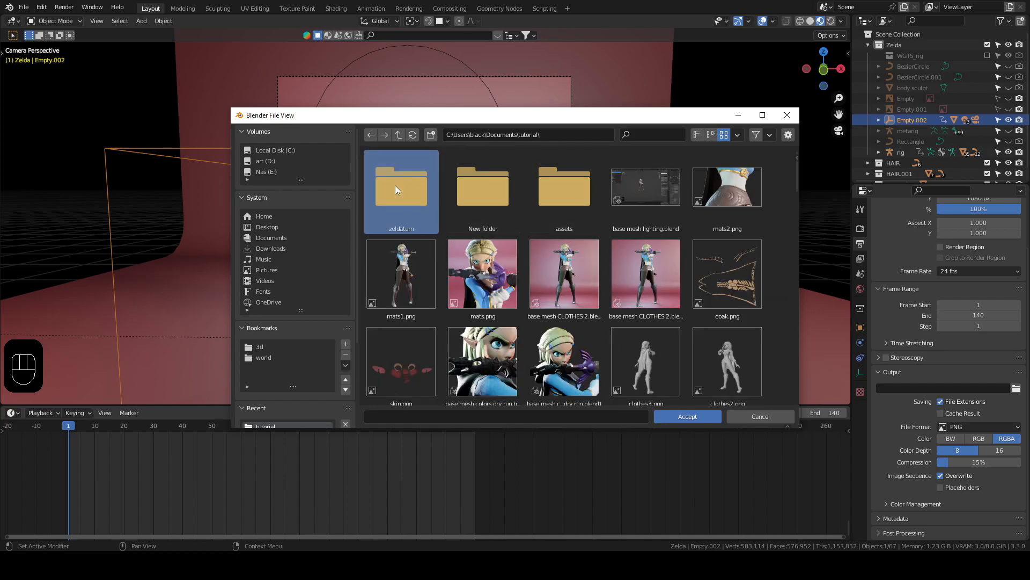
pyautogui.click(694, 417)
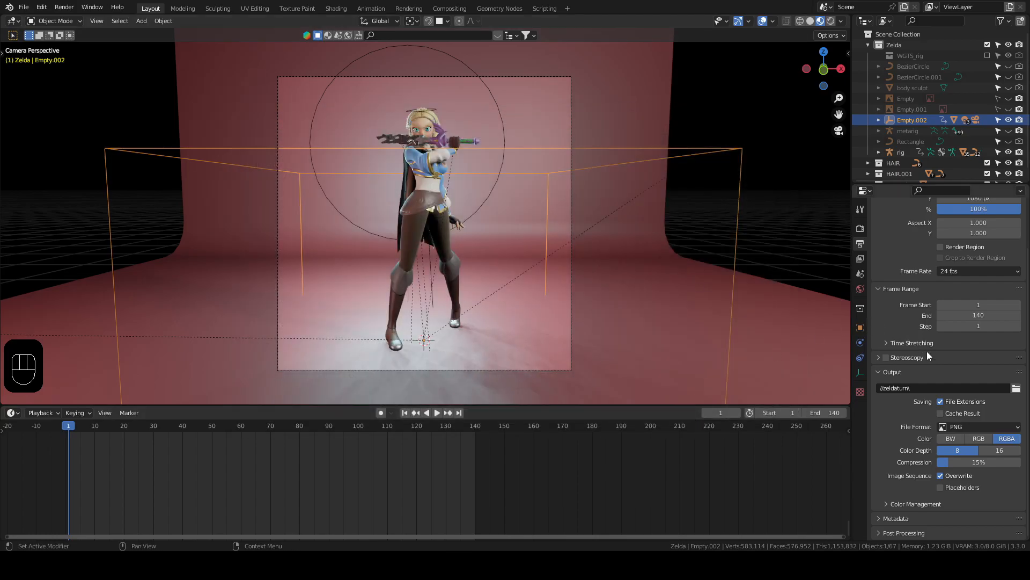
# Step: Set the render output to the PNG file format with RGBA color
pyautogui.click(977, 426)
pyautogui.click(902, 429)
pyautogui.scroll(-2, 901, 431)
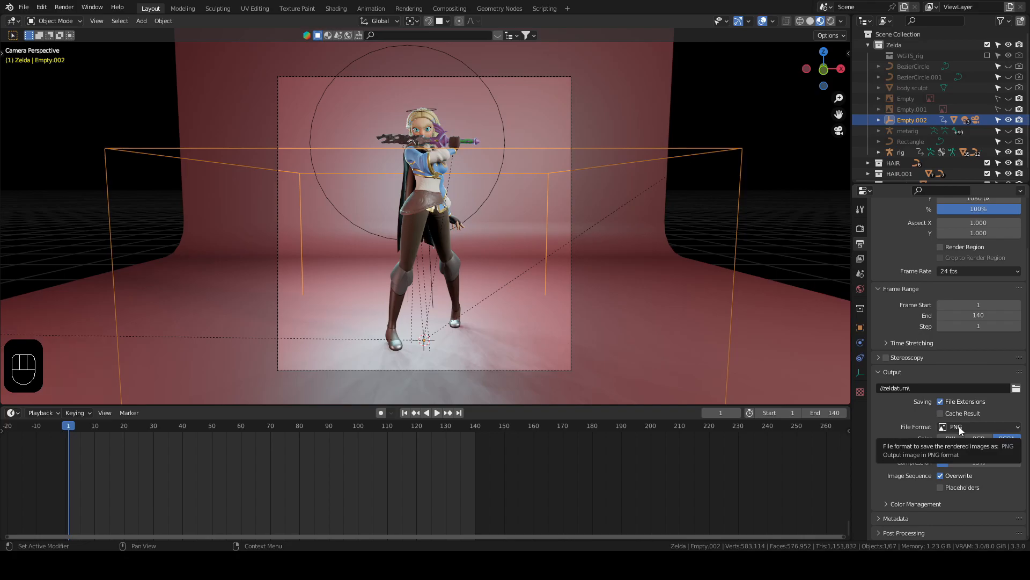
pyautogui.scroll(-2, 958, 426)
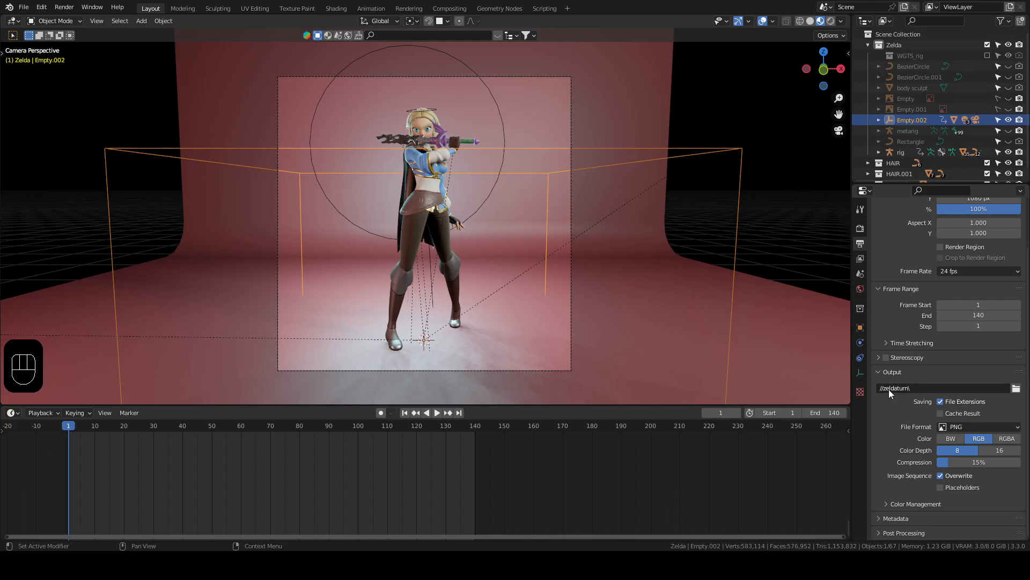
pyautogui.click(1005, 440)
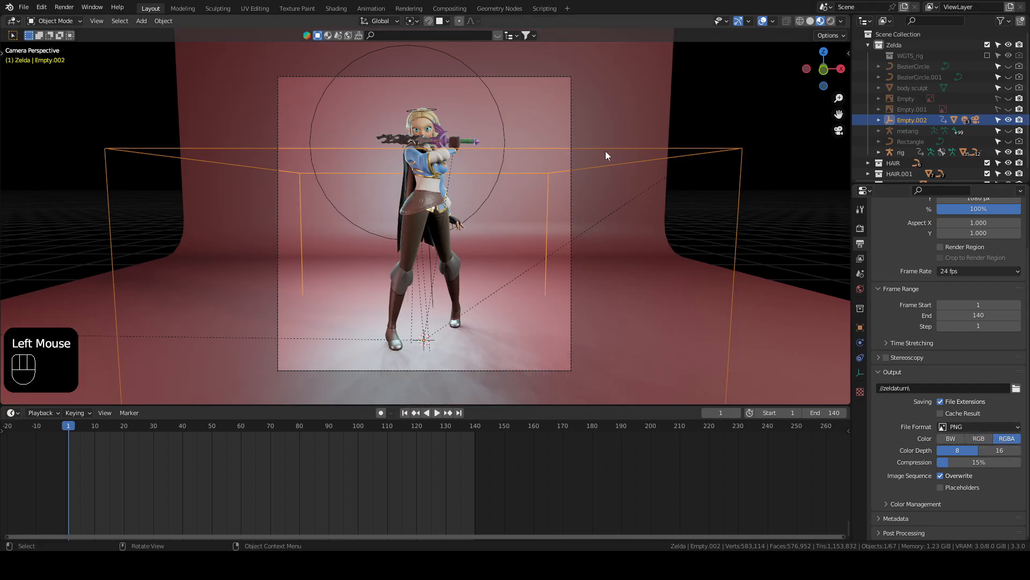
# Step: Set the color management look to Medium High Contrast, keeping the Filmic view transform
pyautogui.click(862, 229)
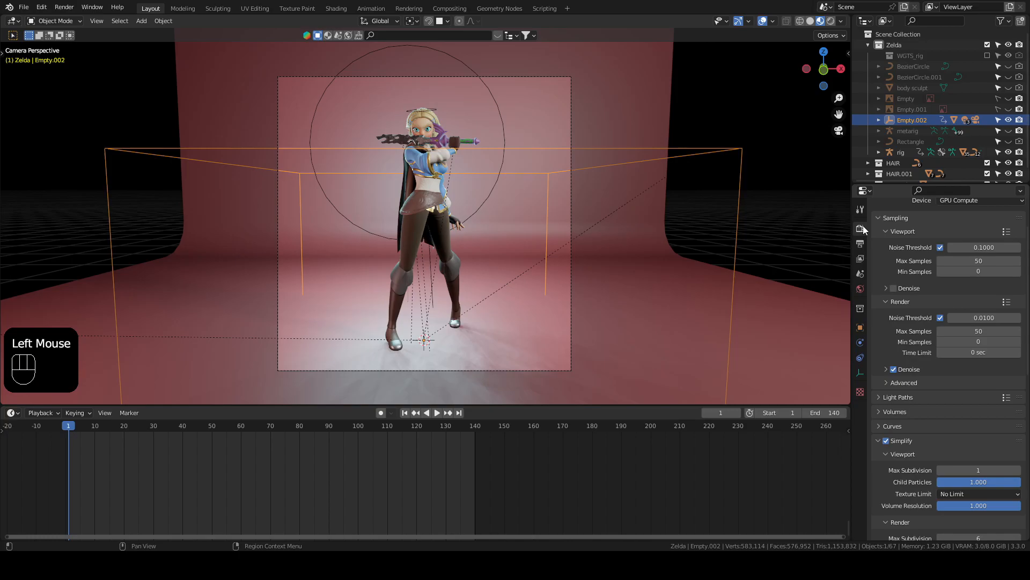
pyautogui.scroll(-4, 936, 354)
pyautogui.scroll(-9, 935, 350)
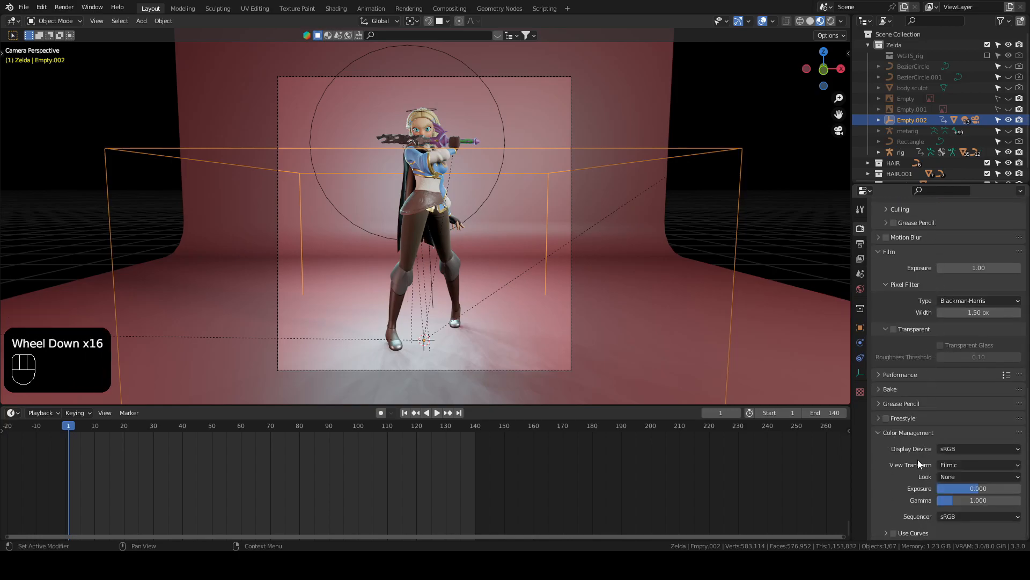
pyautogui.click(954, 476)
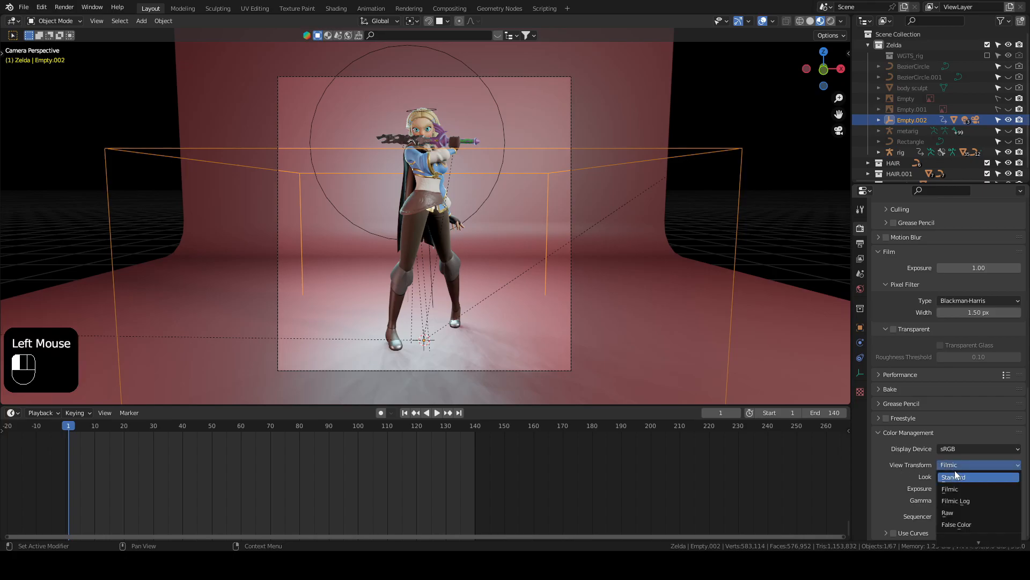
pyautogui.click(955, 466)
pyautogui.click(958, 476)
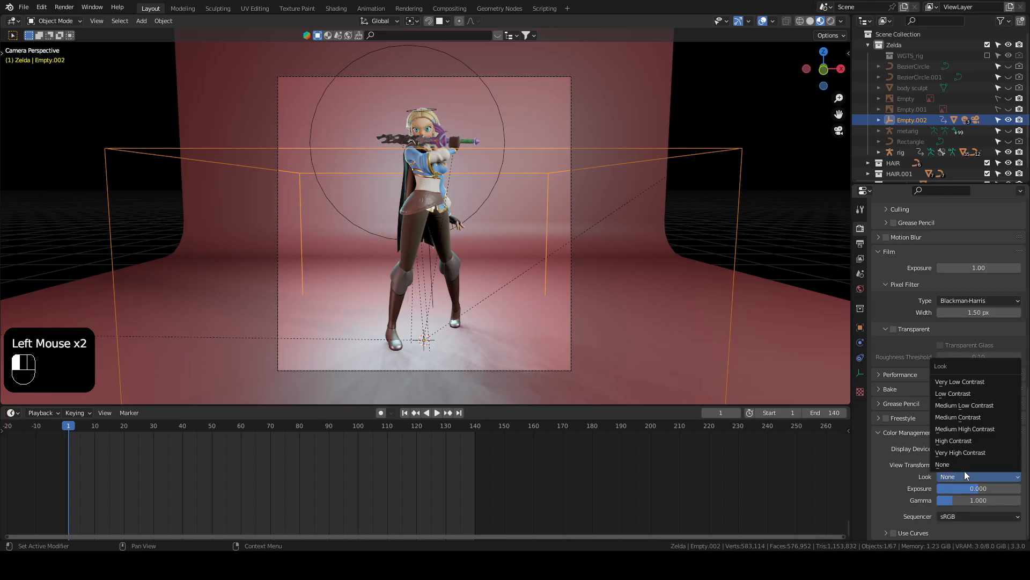
pyautogui.click(989, 431)
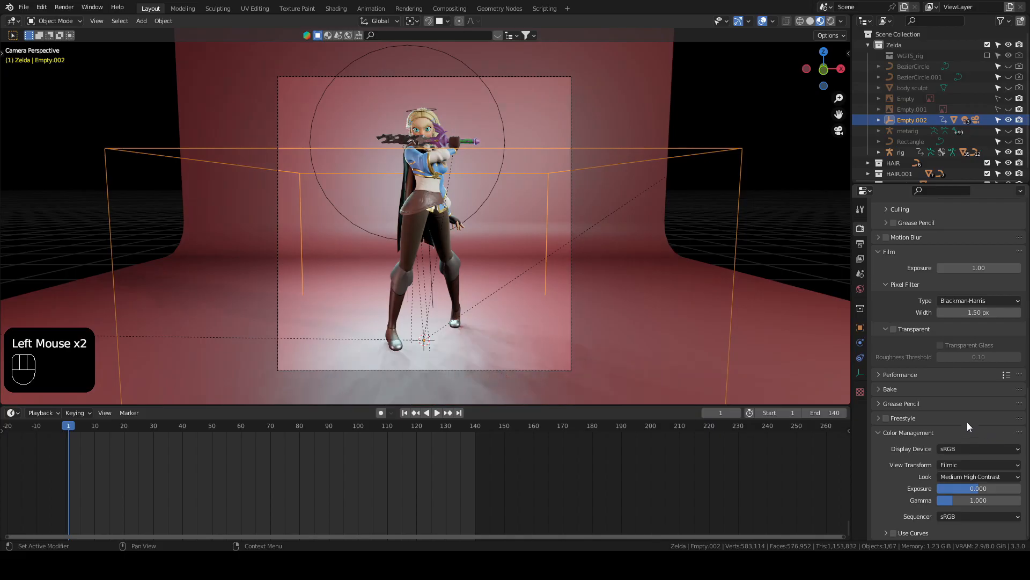
# Step: Examine the character's upper body in rendered viewport shading through the camera and select the large point light around it
pyautogui.click(830, 20)
pyautogui.scroll(3, 437, 149)
pyautogui.keyDown('shift'); pyautogui.moveTo(437, 148); pyautogui.dragTo(419, 289, button='middle'); pyautogui.keyUp('shift')
pyautogui.scroll(2, 442, 246)
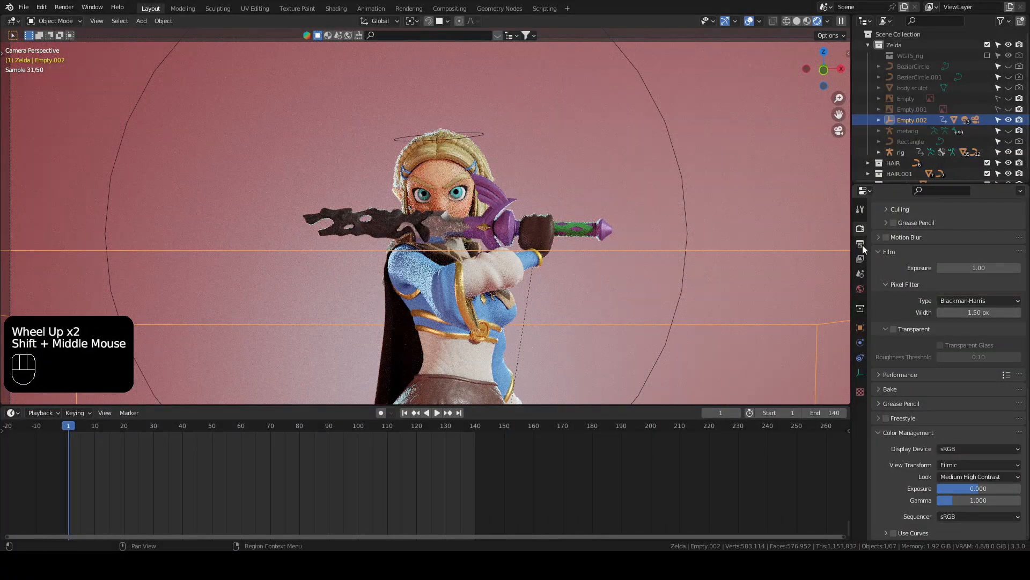
pyautogui.scroll(3, 890, 258)
pyautogui.scroll(5, 893, 261)
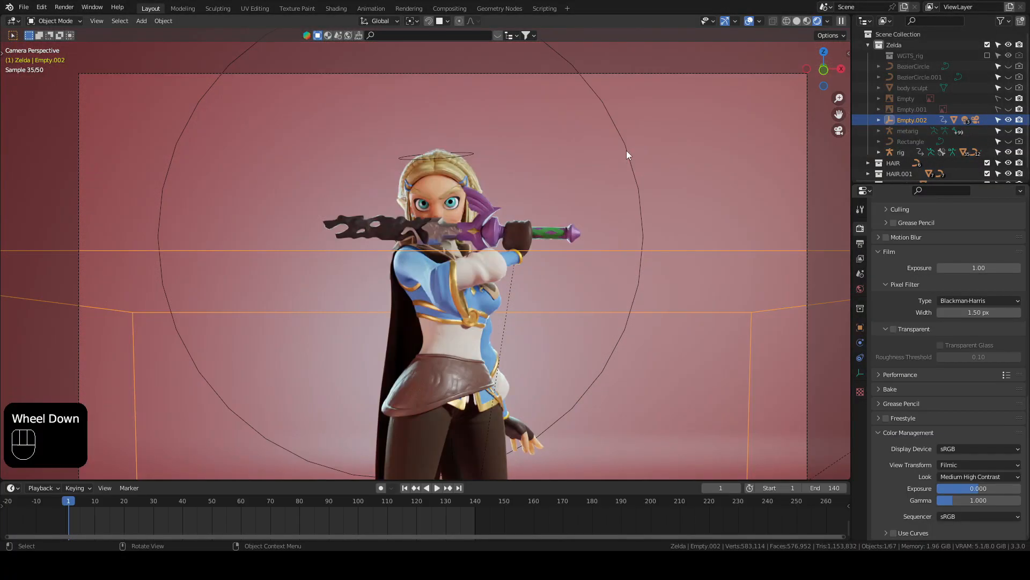
pyautogui.click(626, 150)
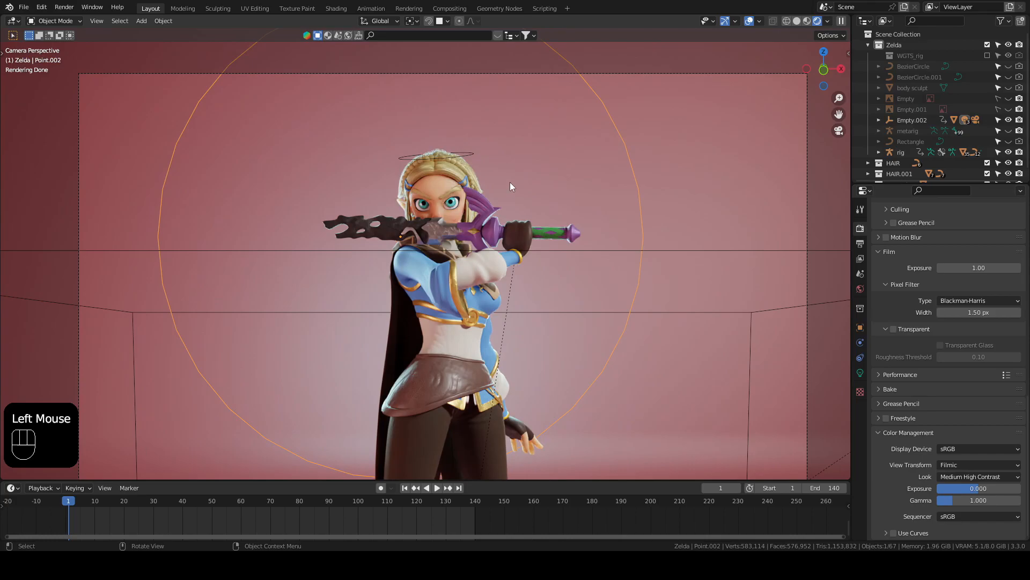
# Step: Move the large point light about 0.06 m along X and check the full character through the camera
pyautogui.press('g')
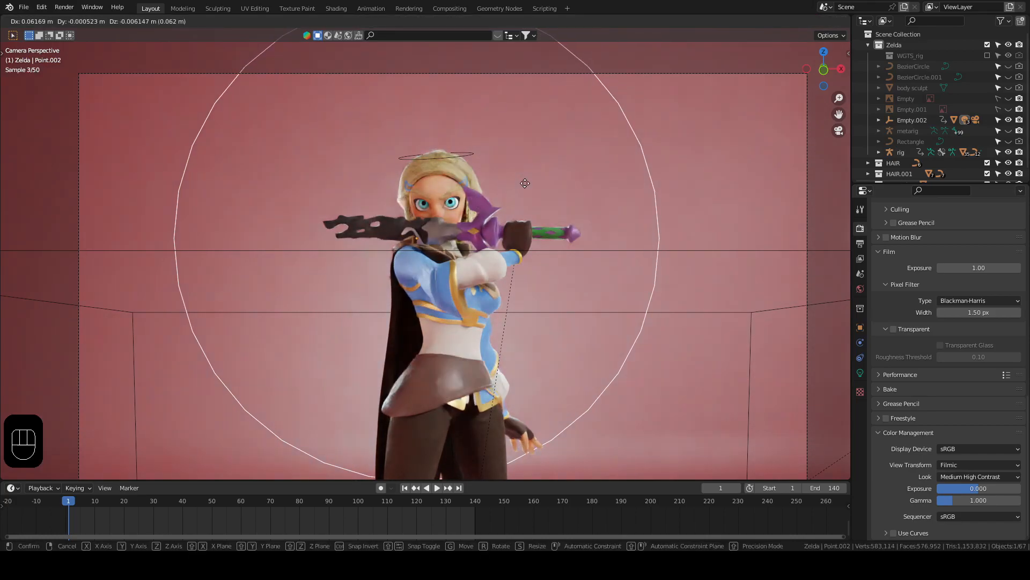
pyautogui.click(525, 183)
pyautogui.scroll(-3, 479, 239)
pyautogui.keyDown('shift'); pyautogui.moveTo(468, 275); pyautogui.dragTo(442, 302, button='middle'); pyautogui.keyUp('shift')
pyautogui.scroll(2, 385, 241)
pyautogui.keyDown('shift'); pyautogui.moveTo(365, 350); pyautogui.dragTo(449, 276, button='middle'); pyautogui.keyUp('shift')
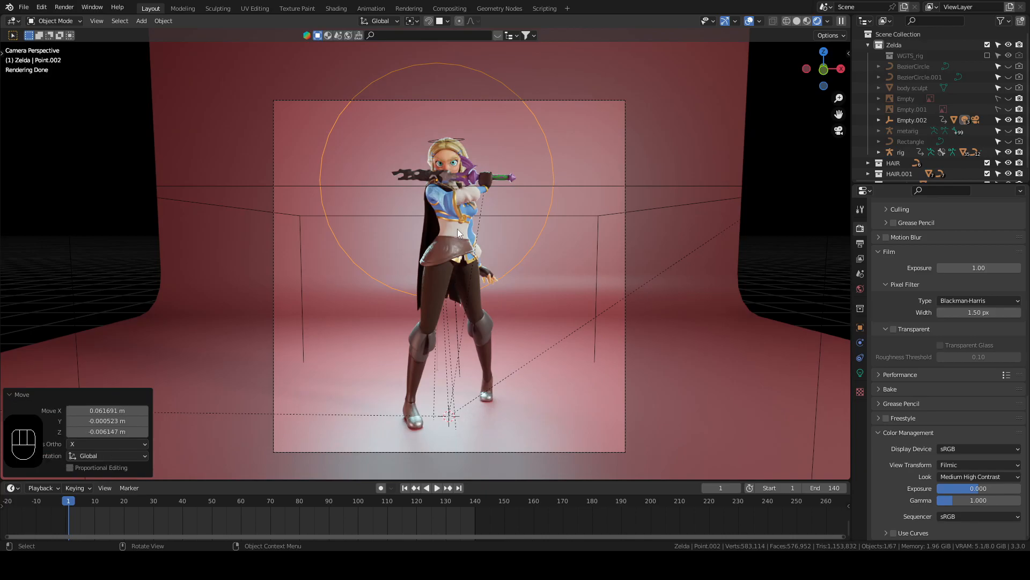
# Step: Deselect everything, save the file and start rendering the full turntable animation
pyautogui.click(64, 7)
pyautogui.click(65, 7)
pyautogui.click(59, 196)
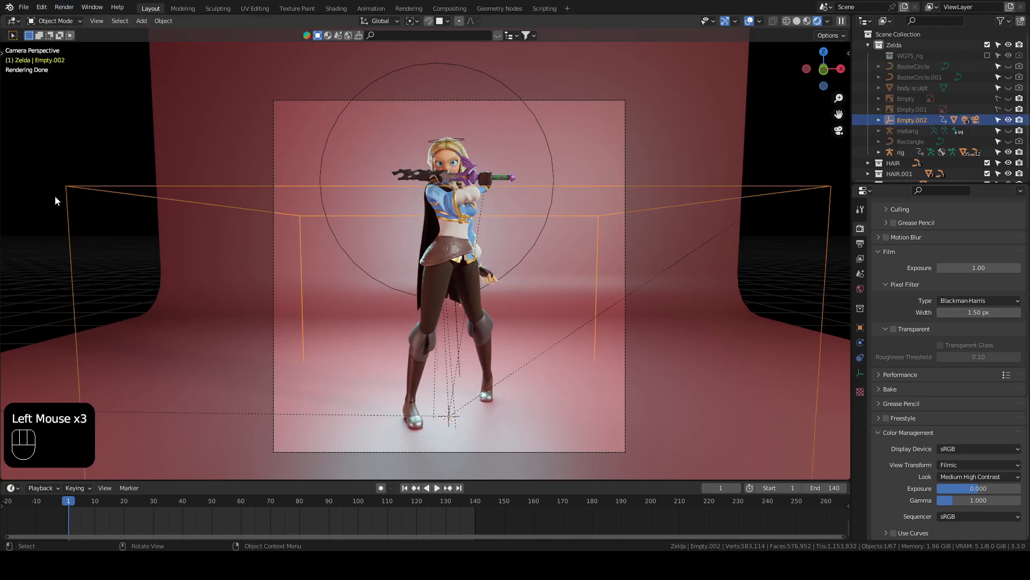
pyautogui.click(46, 181)
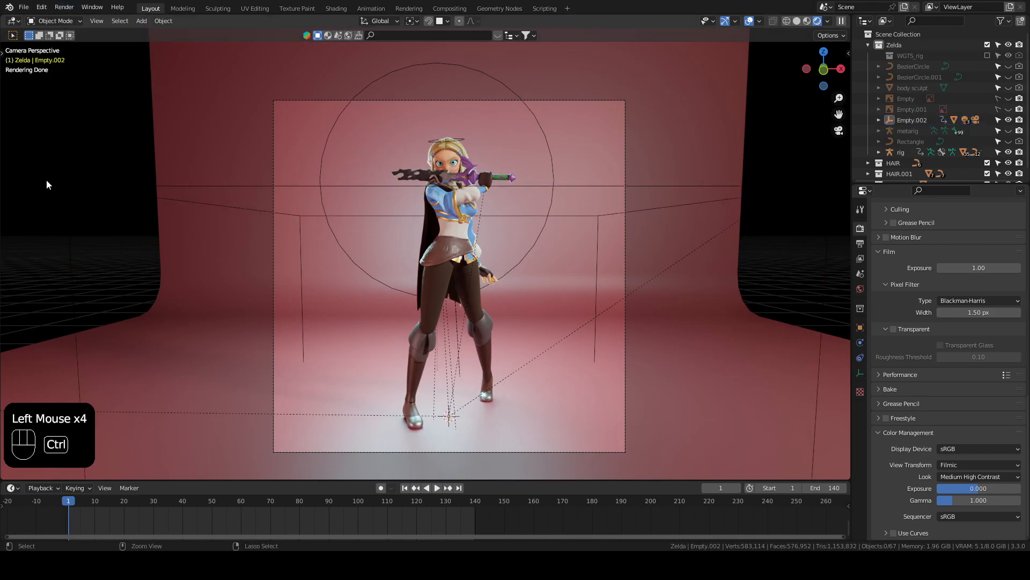
pyautogui.hotkey('ctrl', 's')
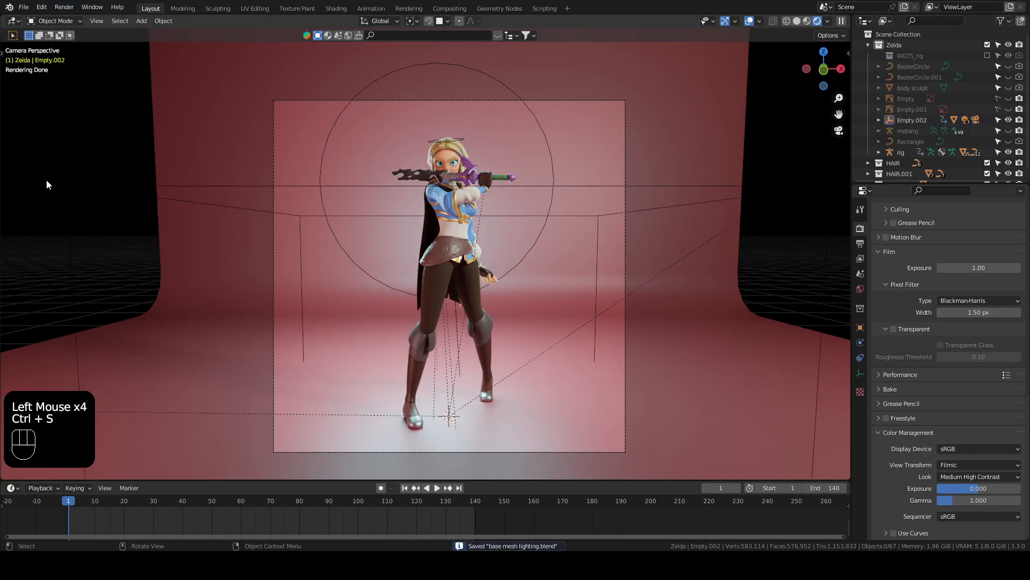
pyautogui.click(65, 7)
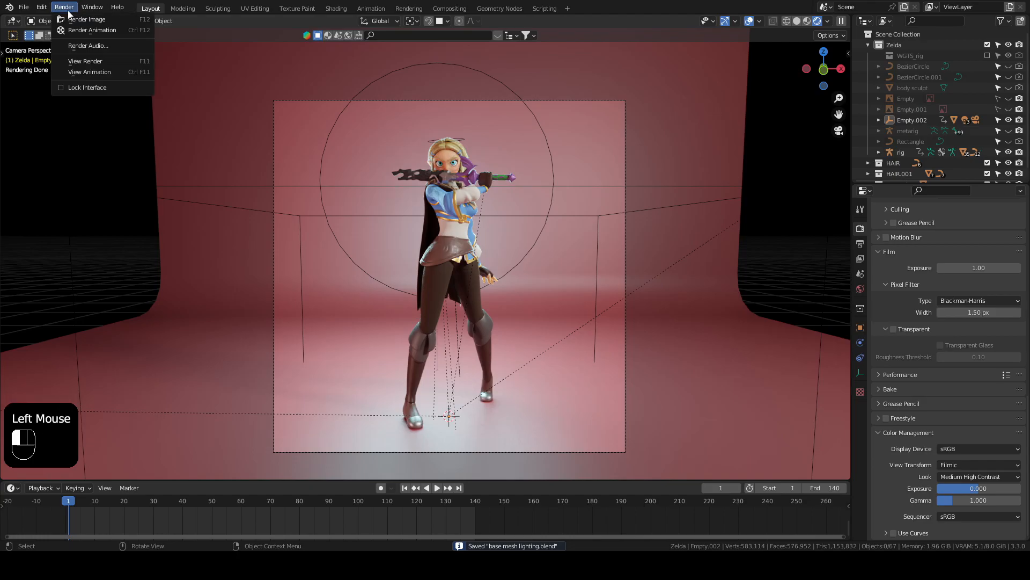
pyautogui.click(95, 31)
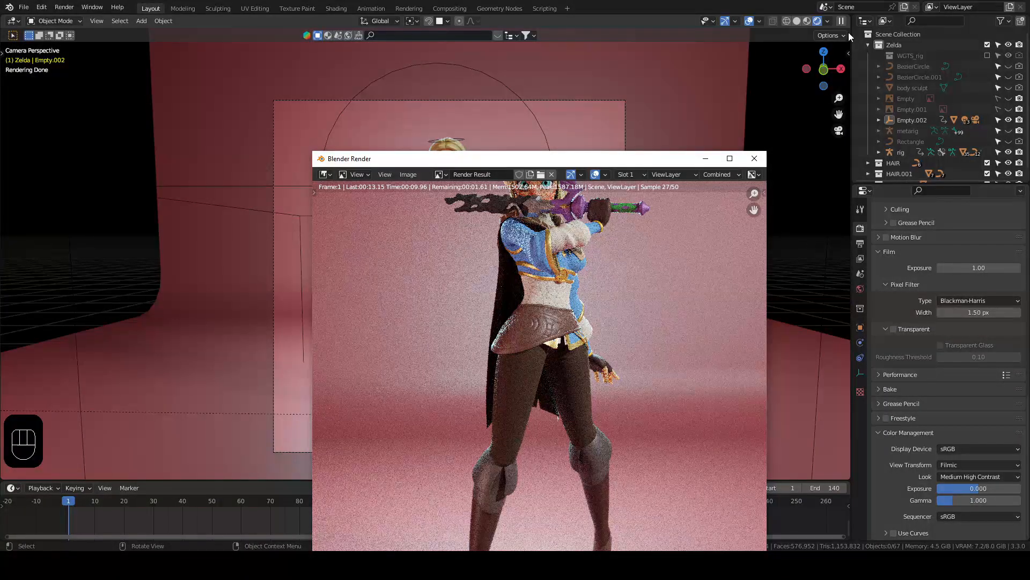
# Step: Switch the viewport to solid shading while the animation renders and look over the scene from outside the camera
pyautogui.click(795, 22)
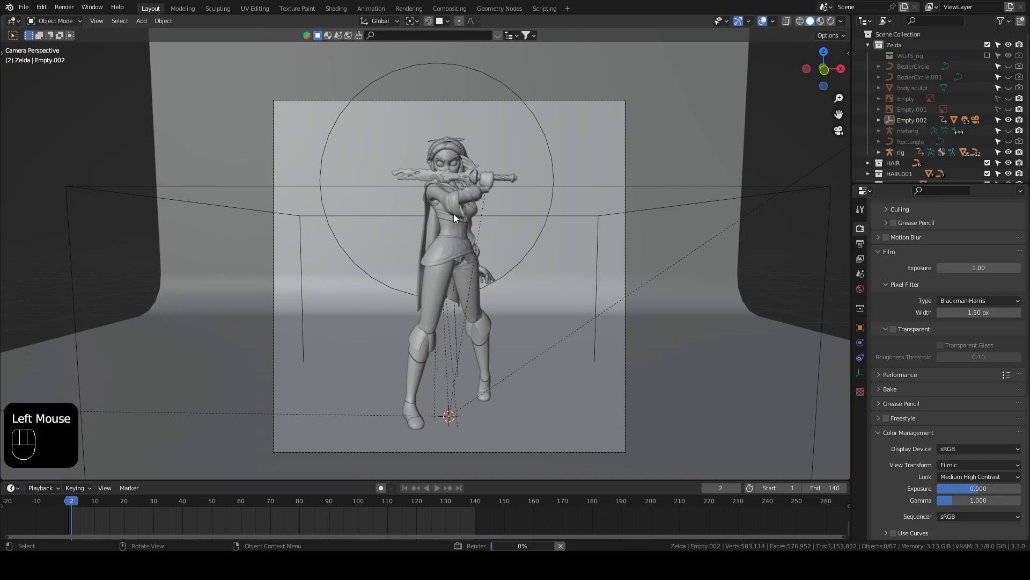
pyautogui.scroll(1, 488, 197)
pyautogui.scroll(-2, 489, 198)
pyautogui.moveTo(481, 211); pyautogui.dragTo(460, 210, button='middle')
pyautogui.scroll(-3, 460, 211)
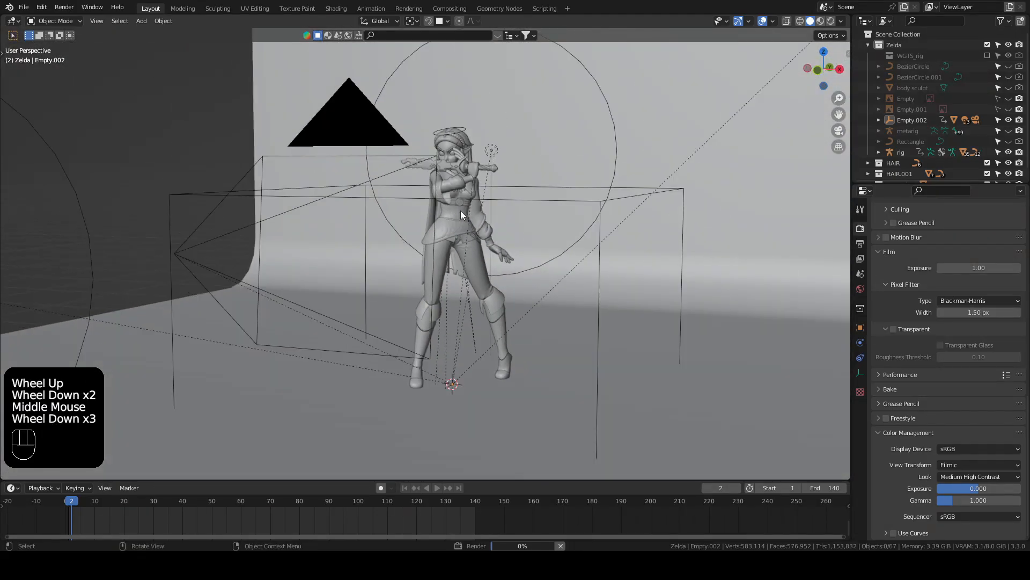
pyautogui.keyDown('alt'); pyautogui.middleClick(462, 195); pyautogui.keyUp('alt')
pyautogui.scroll(1, 427, 246)
pyautogui.scroll(1, 428, 246)
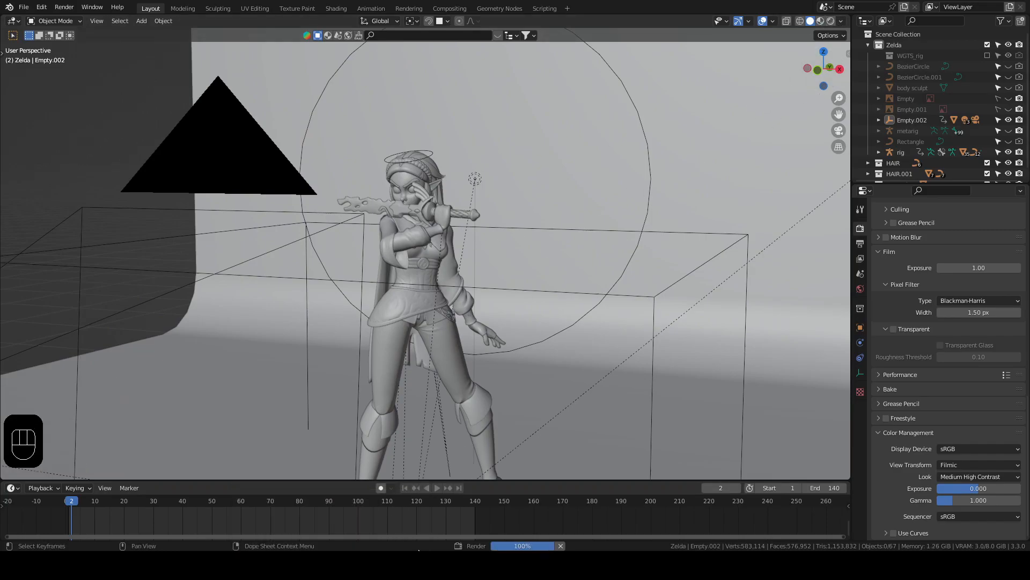
pyautogui.moveTo(536, 168); pyautogui.dragTo(354, 67)
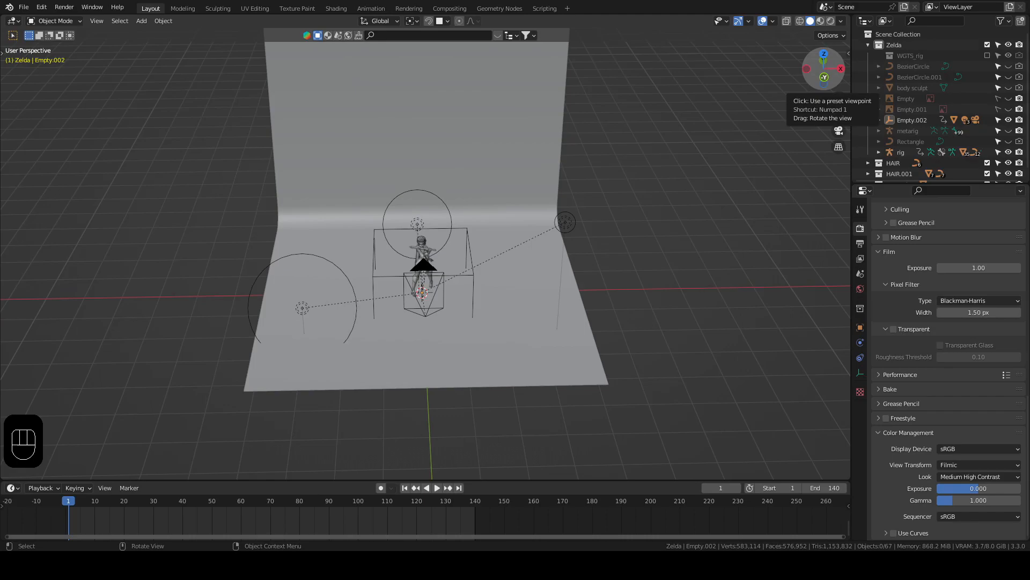
# Step: Inspect the rendered frames in the zeldaturn folder, including 0001.png, 0095.png, 0122.png and 0017.png
pyautogui.moveTo(674, 0); pyautogui.dragTo(538, 19)
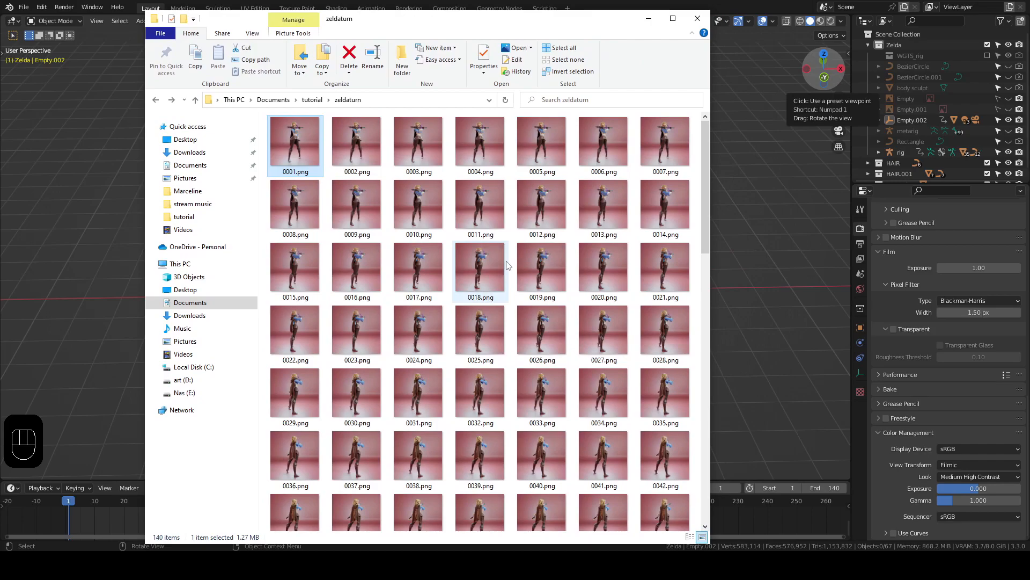
pyautogui.scroll(-10, 526, 261)
pyautogui.scroll(10, 526, 256)
pyautogui.doubleClick(302, 155)
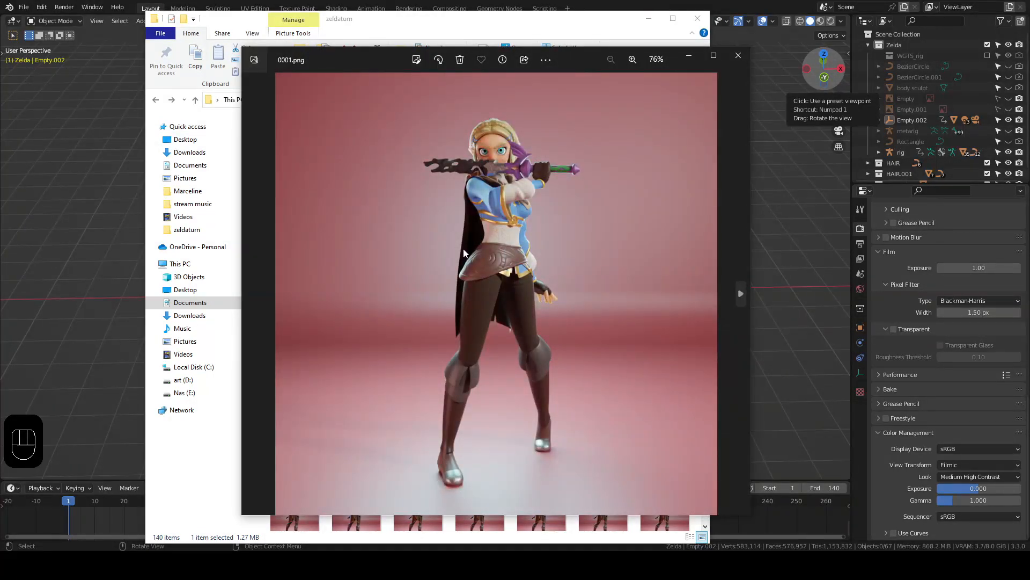
pyautogui.click(738, 55)
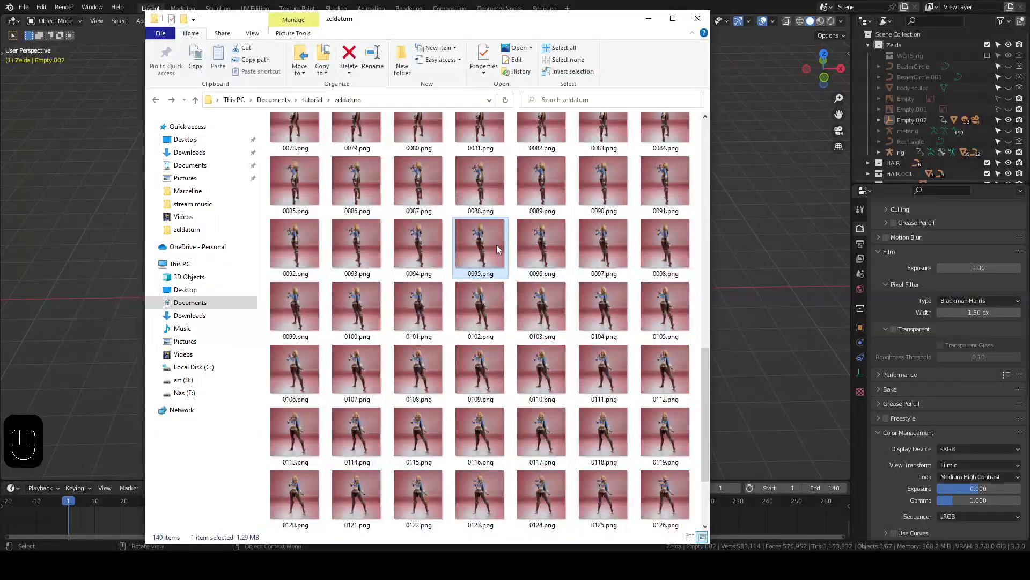
pyautogui.doubleClick(497, 245)
pyautogui.click(742, 58)
pyautogui.scroll(-3, 443, 324)
pyautogui.doubleClick(432, 358)
pyautogui.click(739, 55)
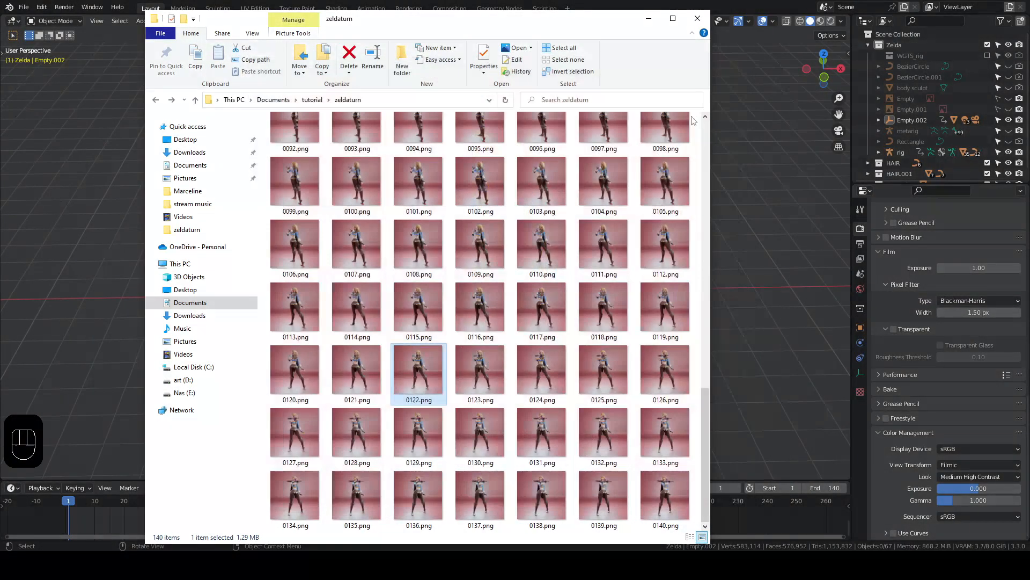
pyautogui.scroll(10, 430, 268)
pyautogui.doubleClick(402, 262)
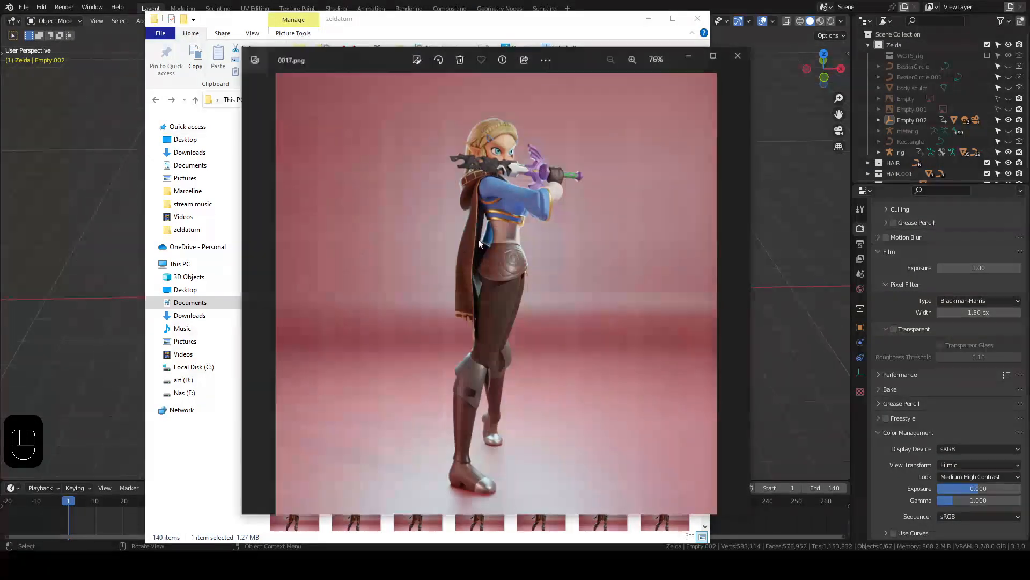
pyautogui.click(737, 56)
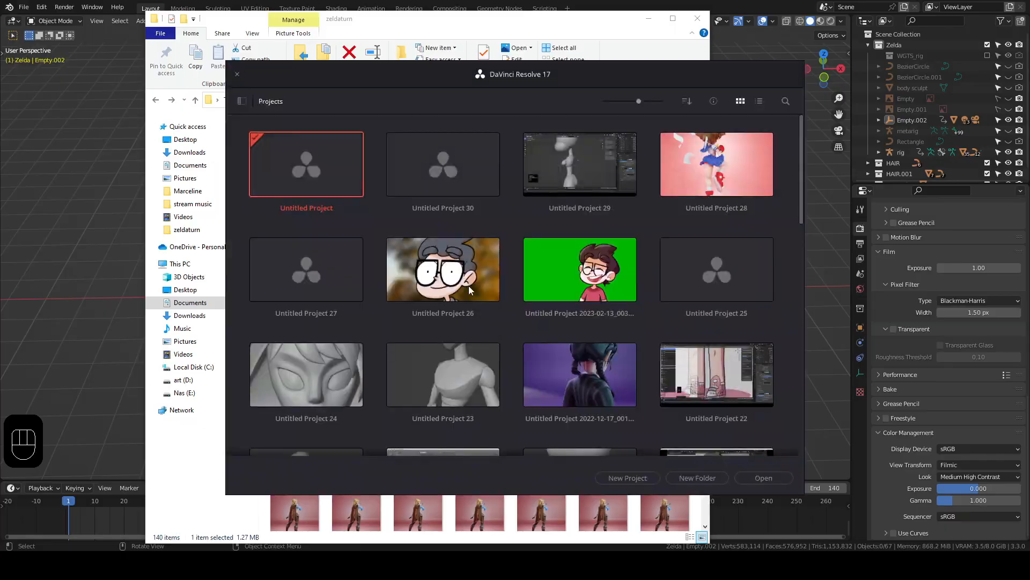
# Step: Open an untitled project in DaVinci Resolve and load the rendered zeldaturn PNG frames into its media storage browser
pyautogui.doubleClick(337, 179)
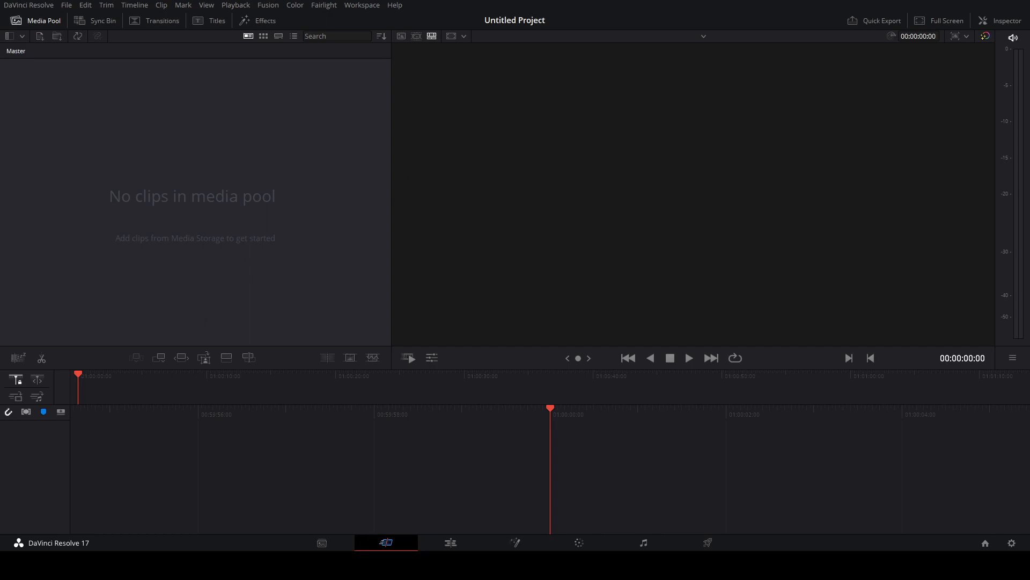
pyautogui.click(322, 542)
pyautogui.hotkey('alt', 'Tab')
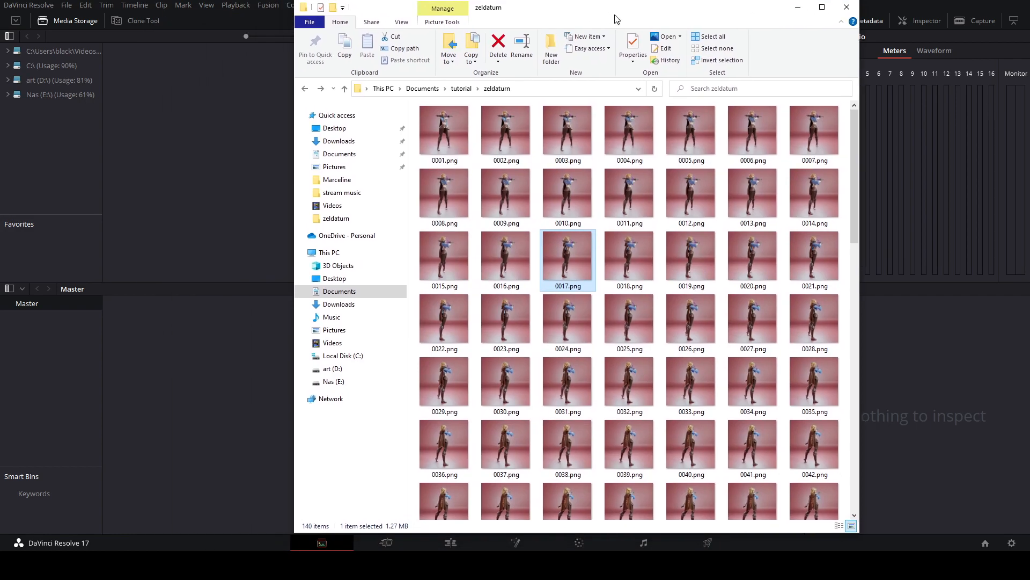
pyautogui.moveTo(614, 18); pyautogui.dragTo(894, 34)
pyautogui.click(581, 168)
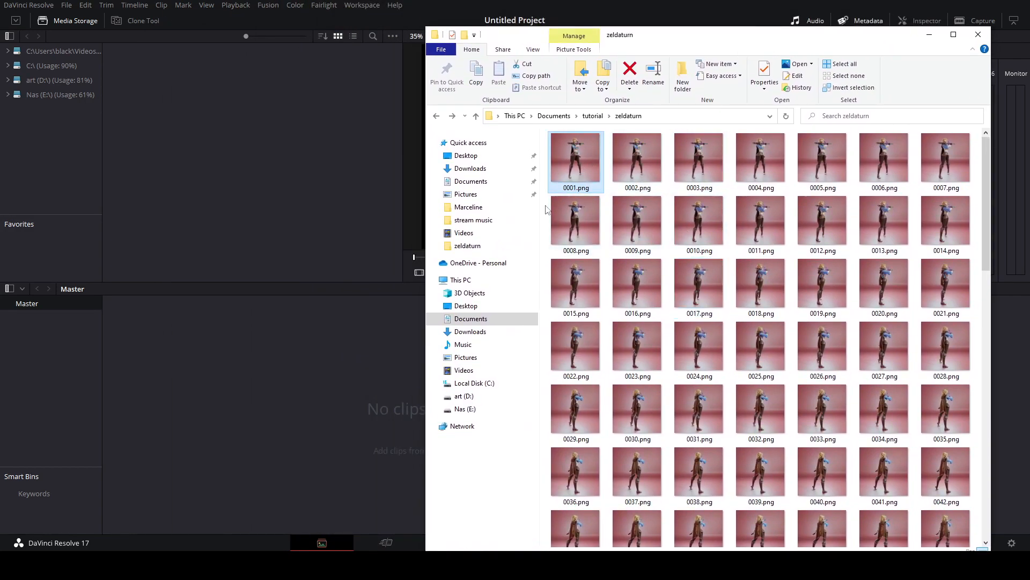
pyautogui.moveTo(583, 163); pyautogui.dragTo(169, 113)
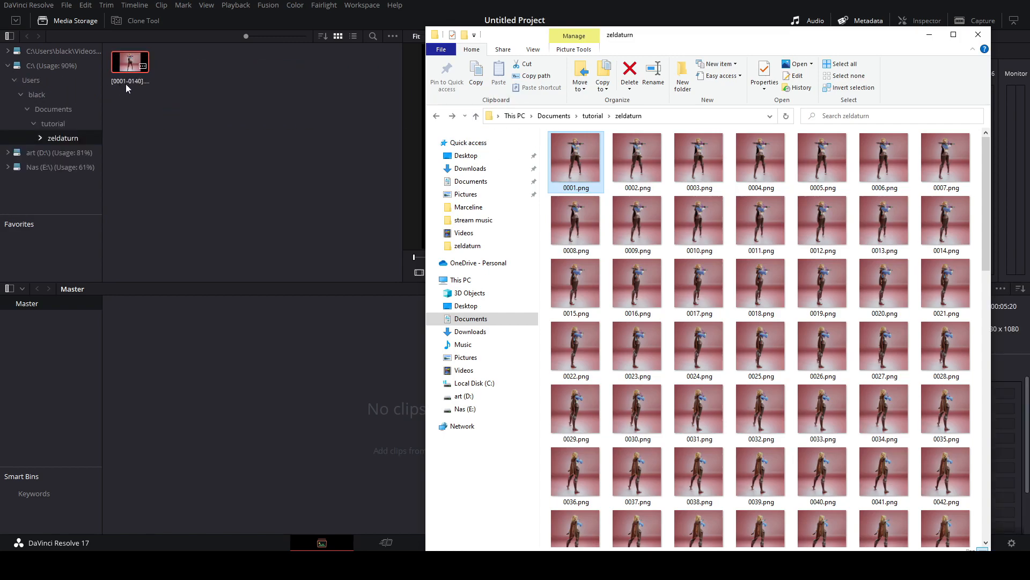
pyautogui.click(188, 105)
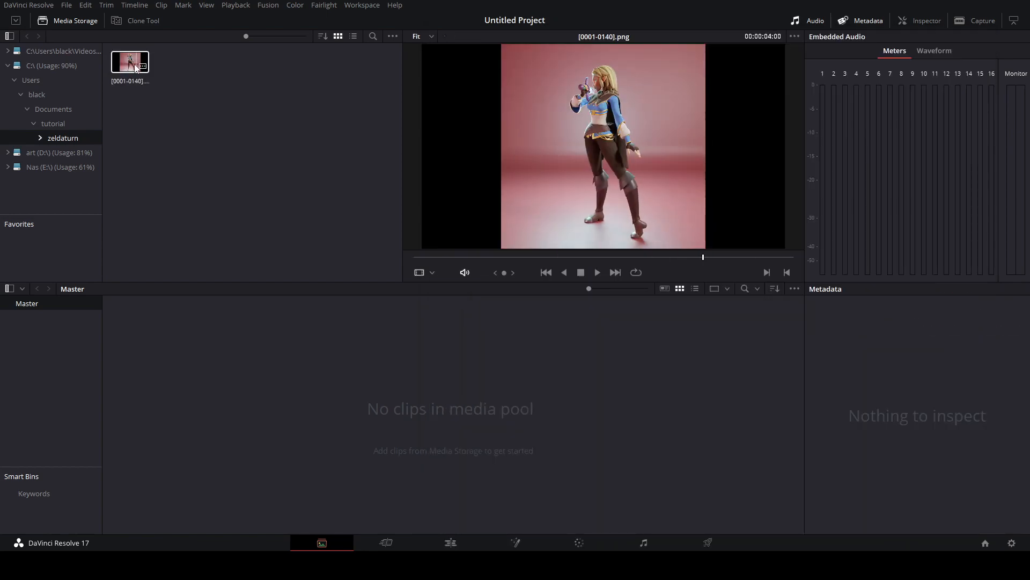
# Step: Add the [0001-0140].png sequence to the media pool and place it on a new timeline
pyautogui.moveTo(130, 62); pyautogui.dragTo(380, 413)
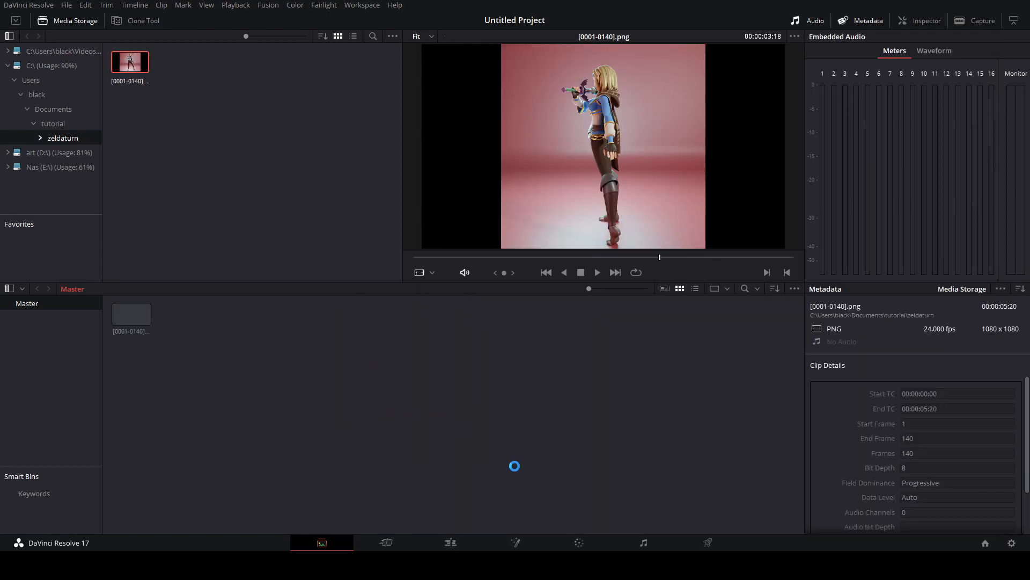
pyautogui.click(392, 537)
pyautogui.click(59, 85)
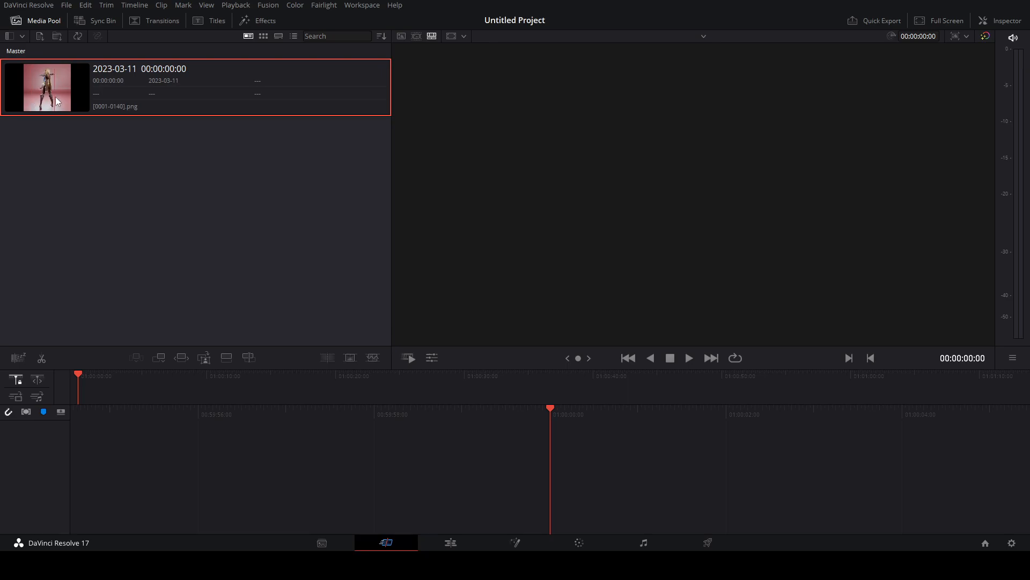
pyautogui.moveTo(48, 96); pyautogui.dragTo(75, 389)
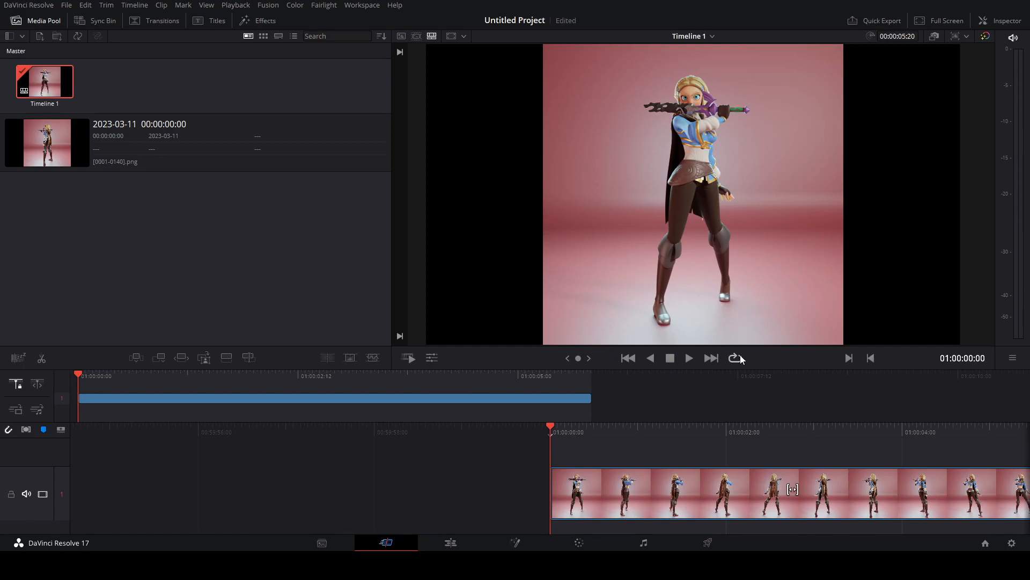
# Step: Play the turntable clip in a loop and look at the color grading controls
pyautogui.click(689, 358)
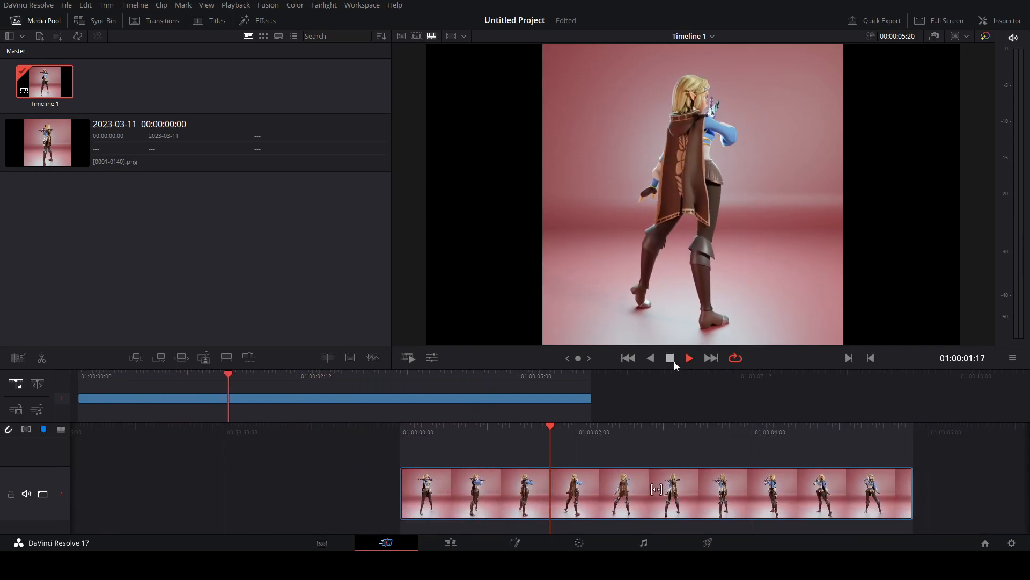
pyautogui.click(673, 360)
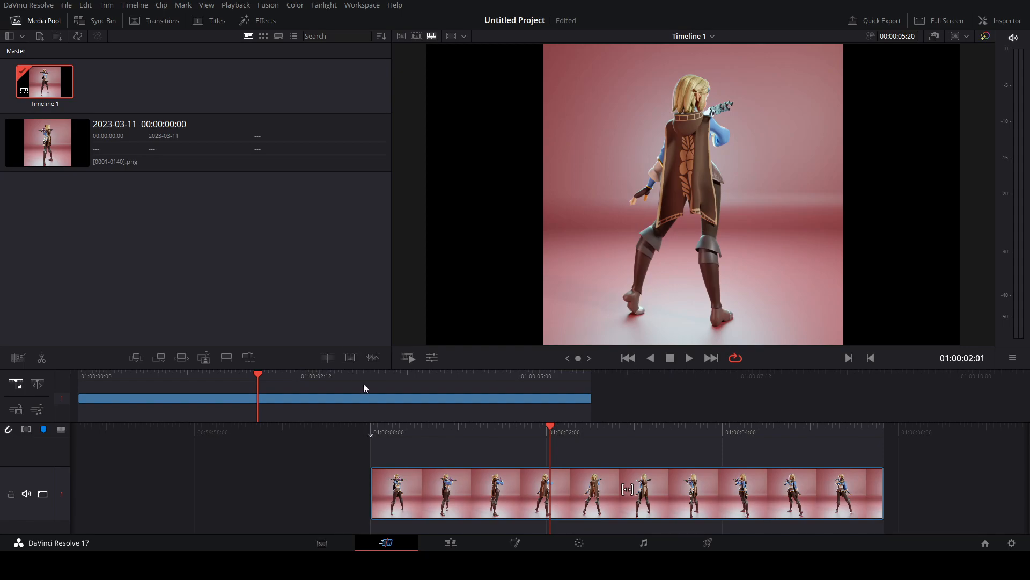
pyautogui.click(580, 543)
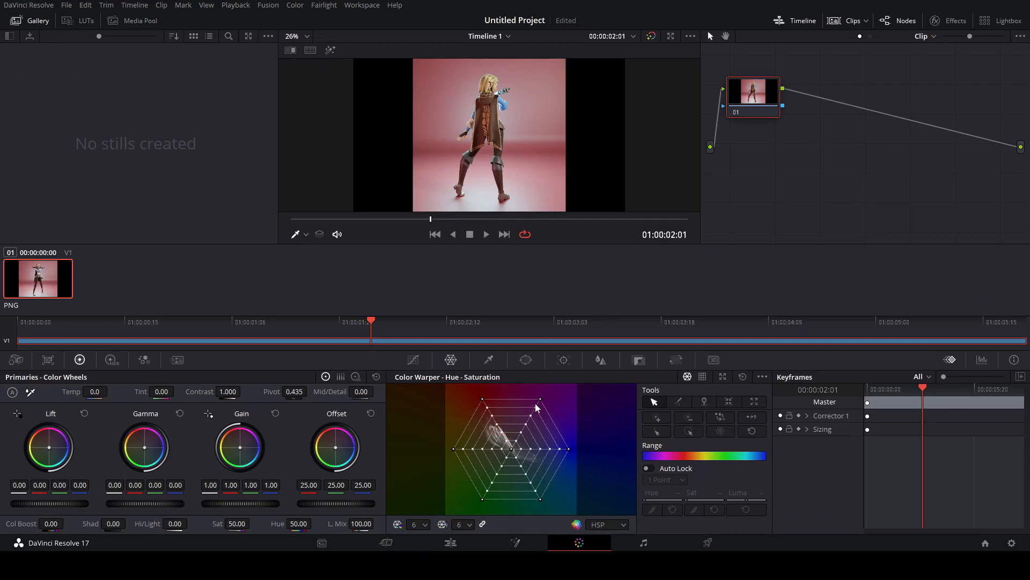
# Step: Go to the Deliver page and set the project's timeline resolution to 1080 x 1080
pyautogui.click(708, 543)
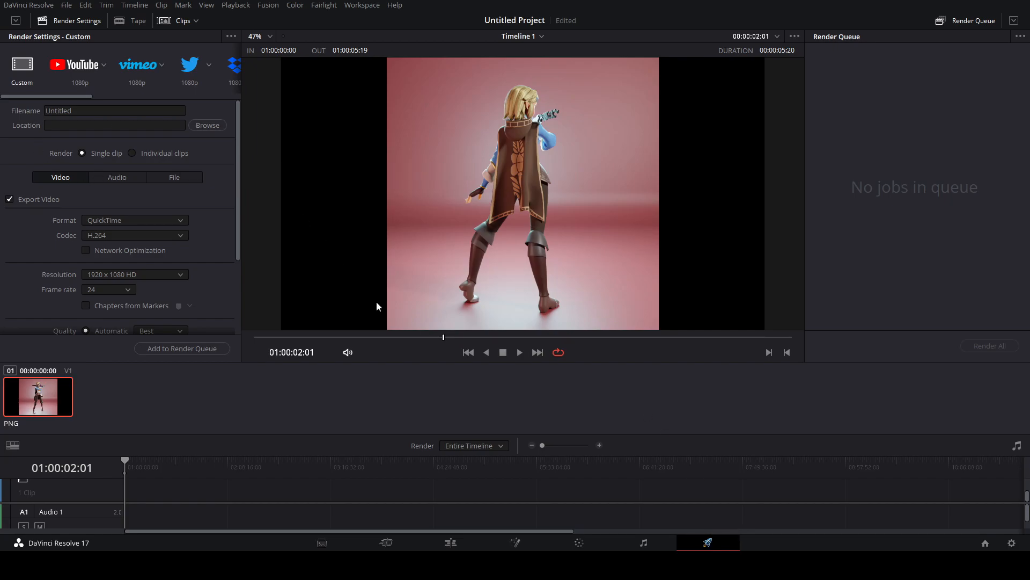
pyautogui.scroll(-1, 112, 265)
pyautogui.scroll(1, 123, 255)
pyautogui.click(67, 5)
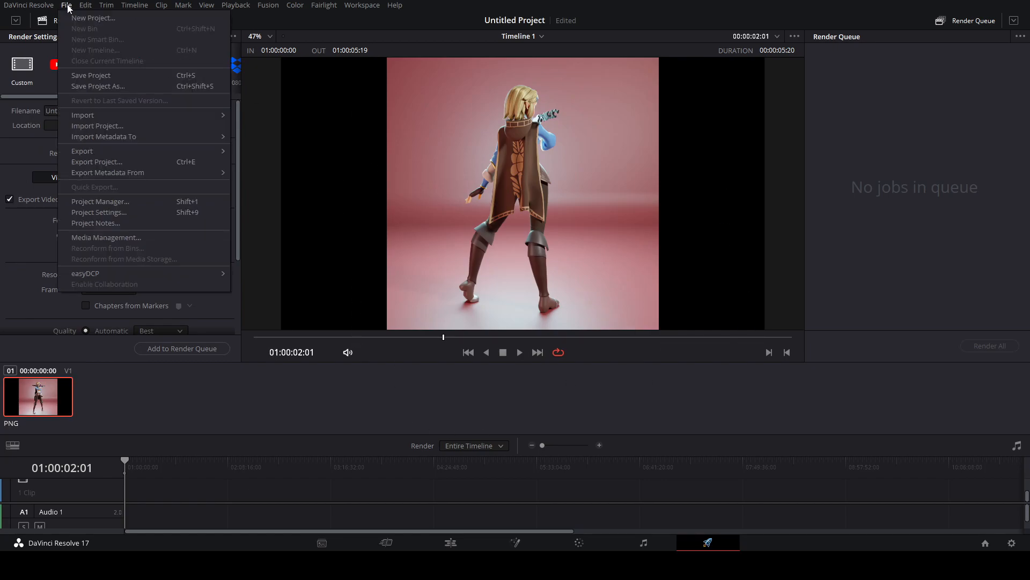
pyautogui.click(144, 209)
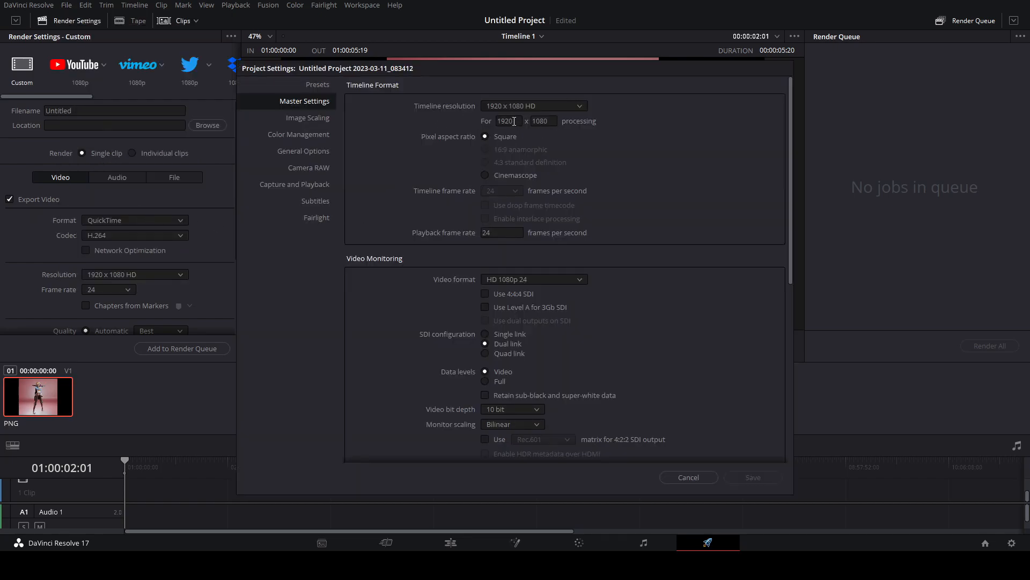
pyautogui.moveTo(519, 121); pyautogui.dragTo(478, 120)
pyautogui.write('1080')
pyautogui.click(758, 477)
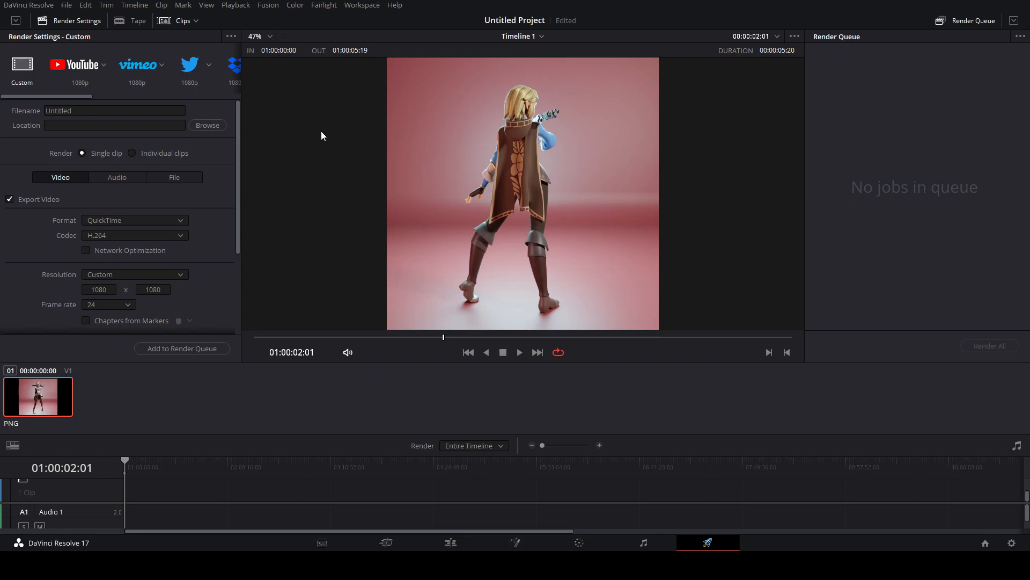
# Step: Choose the Twitter 1080p render preset and name the output file zeldaturn
pyautogui.click(192, 73)
pyautogui.click(96, 113)
pyautogui.moveTo(96, 113); pyautogui.dragTo(1, 105)
pyautogui.write('zeldaturn')
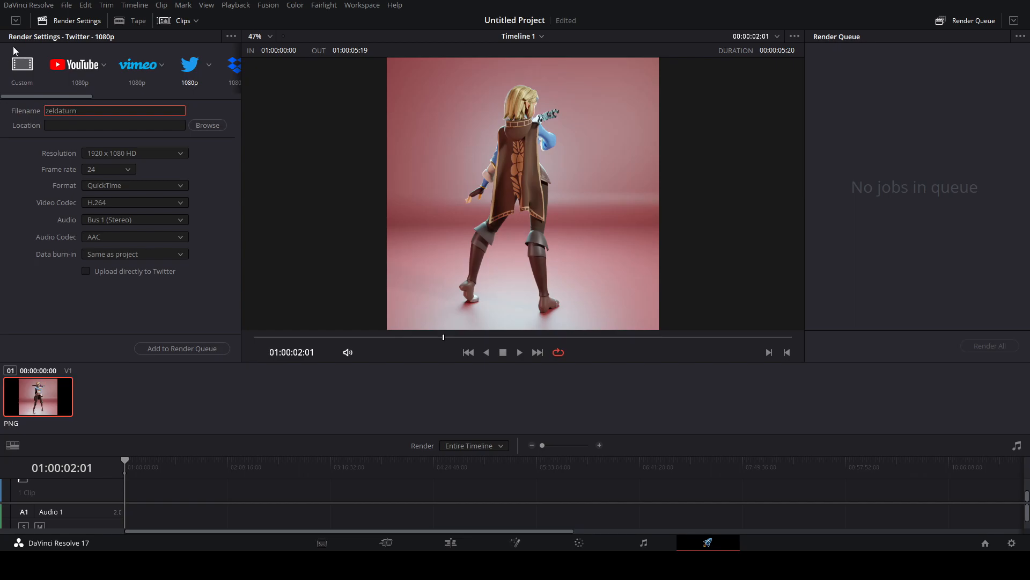
# Step: Set the render resolution to a custom 1080 x 1080
pyautogui.click(98, 154)
pyautogui.click(134, 156)
pyautogui.click(117, 153)
pyautogui.click(113, 166)
pyautogui.doubleClick(111, 170)
pyautogui.write('1080')
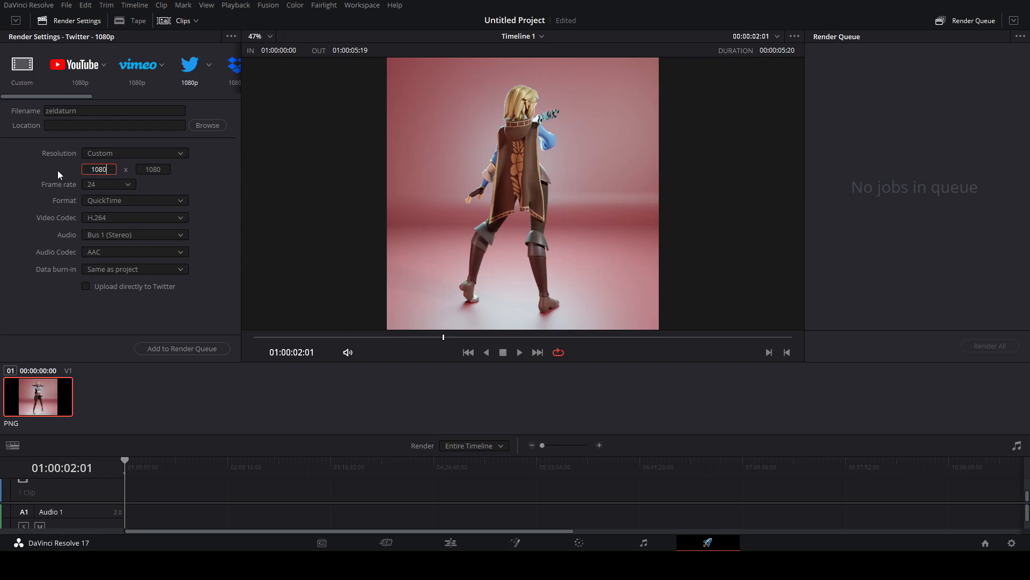
pyautogui.press('Return')
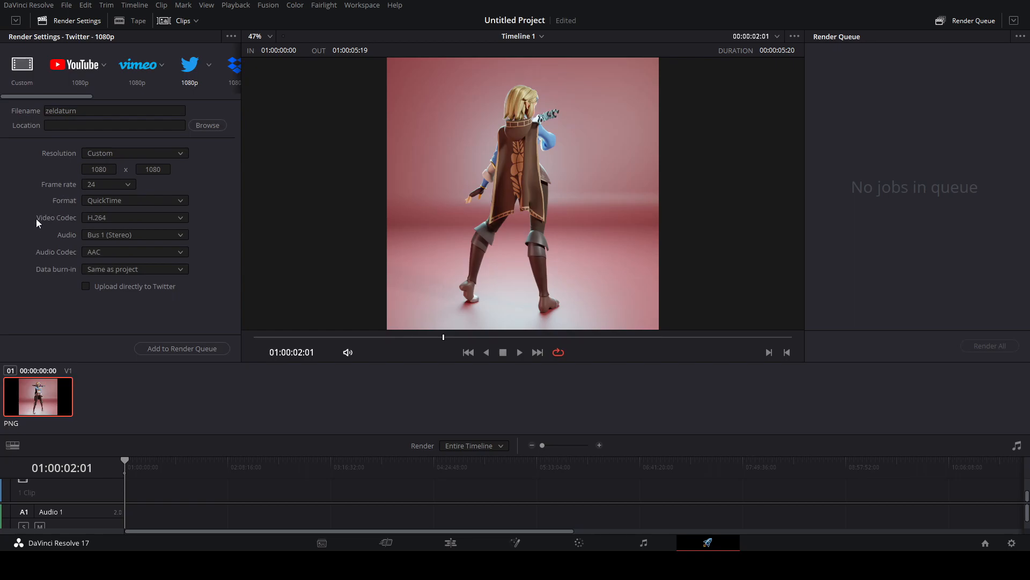
# Step: Add the job to the render queue as zeldaturn.mov in the Videos folder and render it
pyautogui.click(208, 350)
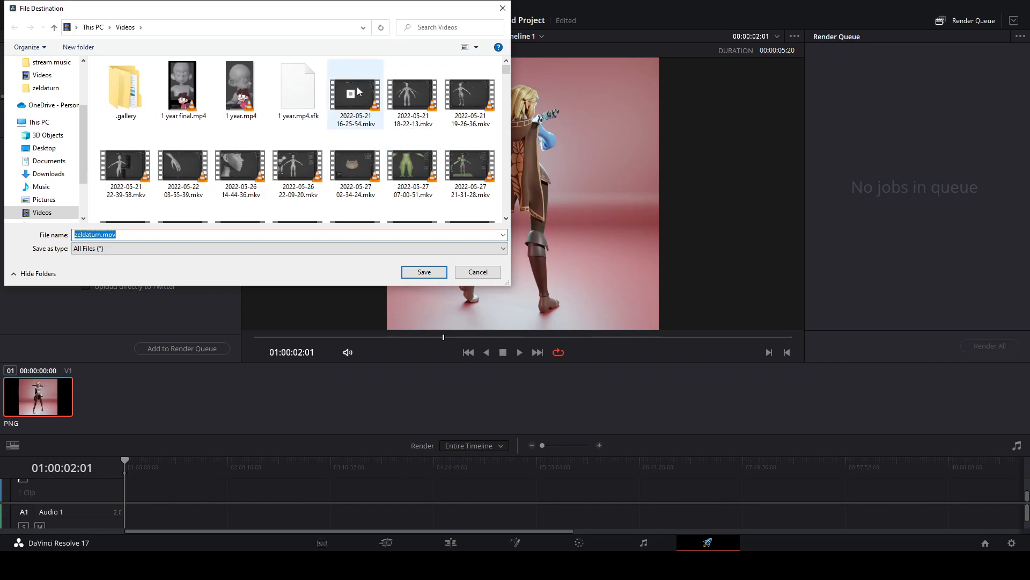
pyautogui.click(430, 274)
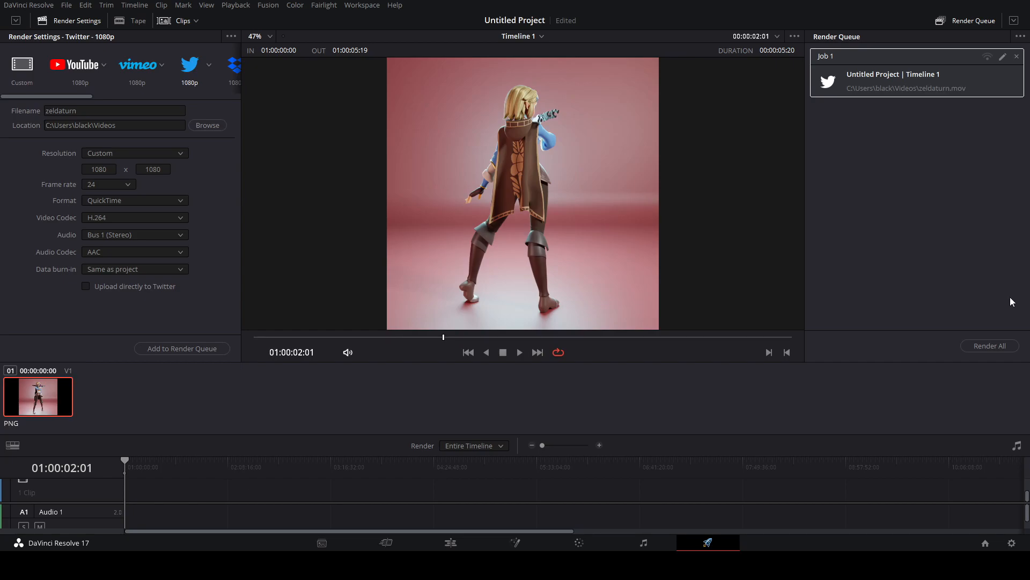
pyautogui.click(1001, 346)
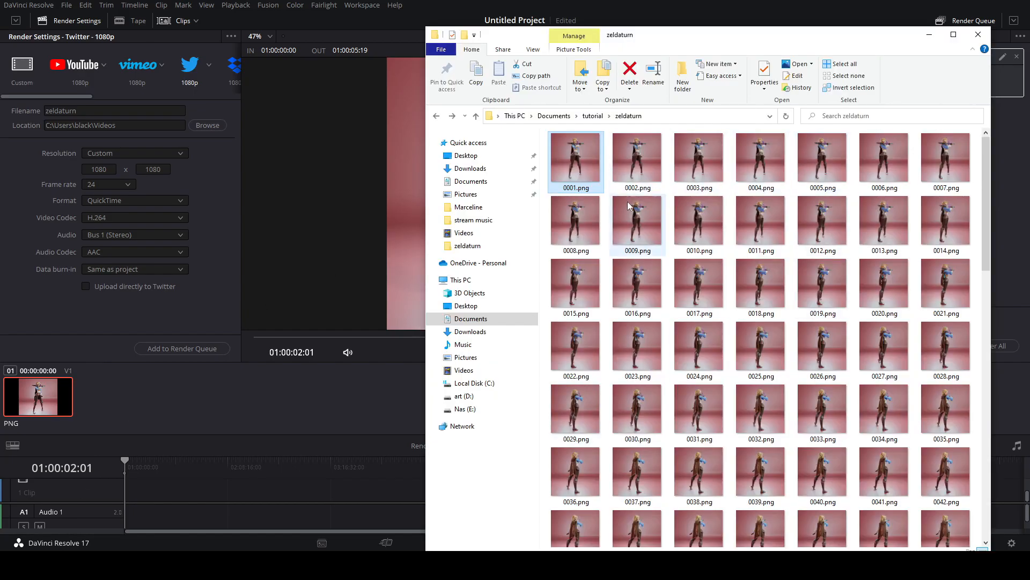
# Step: Open the Videos folder and play the exported zeldaturn.mov
pyautogui.click(509, 234)
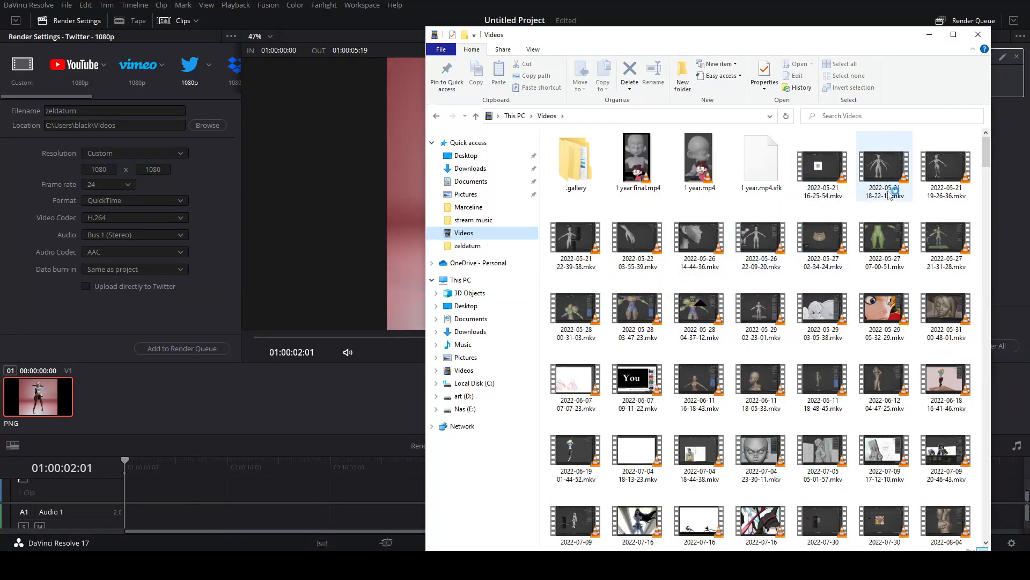
pyautogui.doubleClick(821, 167)
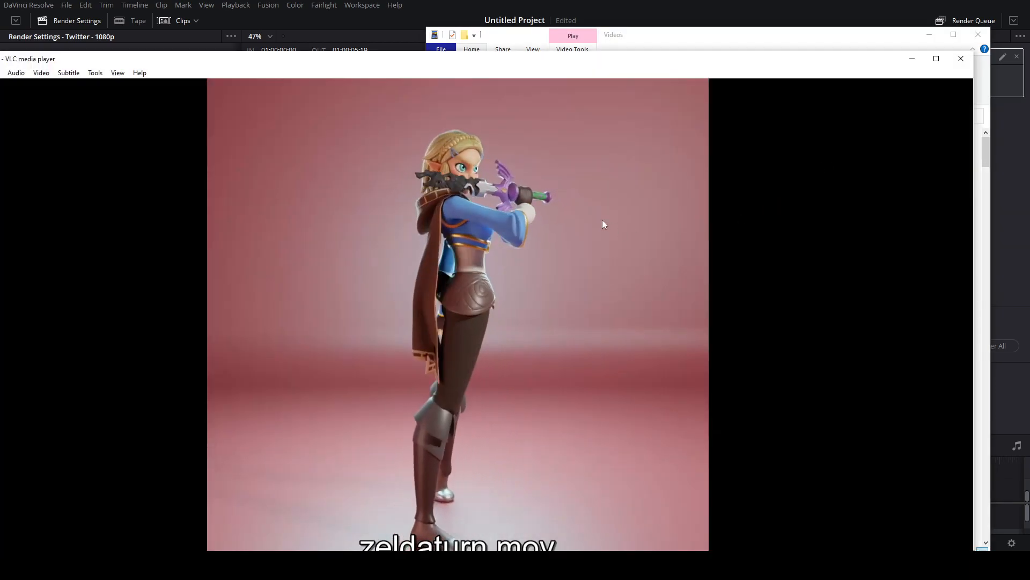